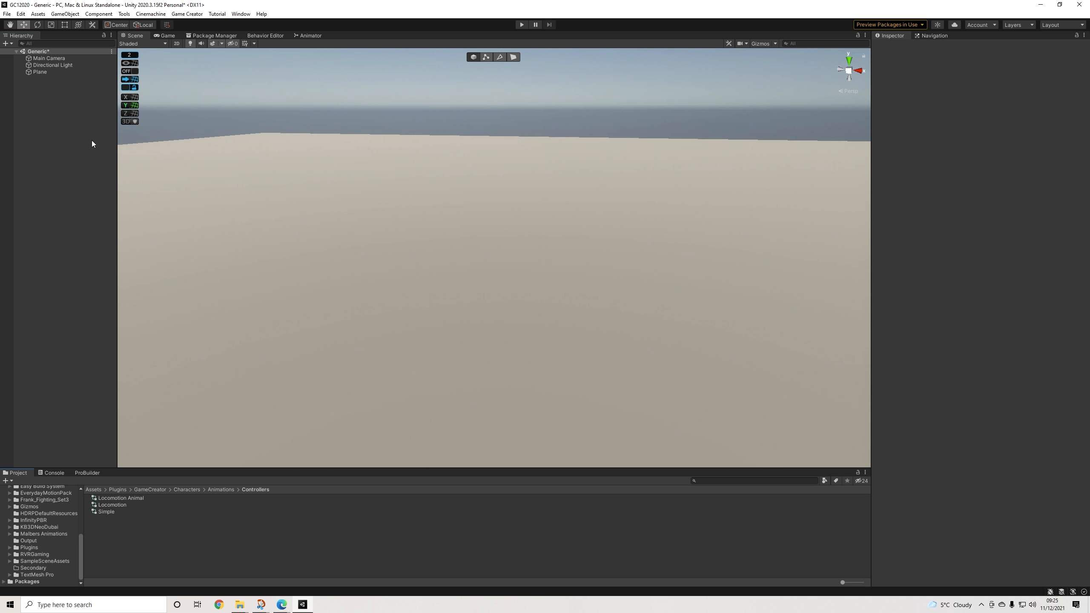
Step: Add a Game Creator Player character to the scene
{"action": "right_click", "coordinate": [70, 118]}
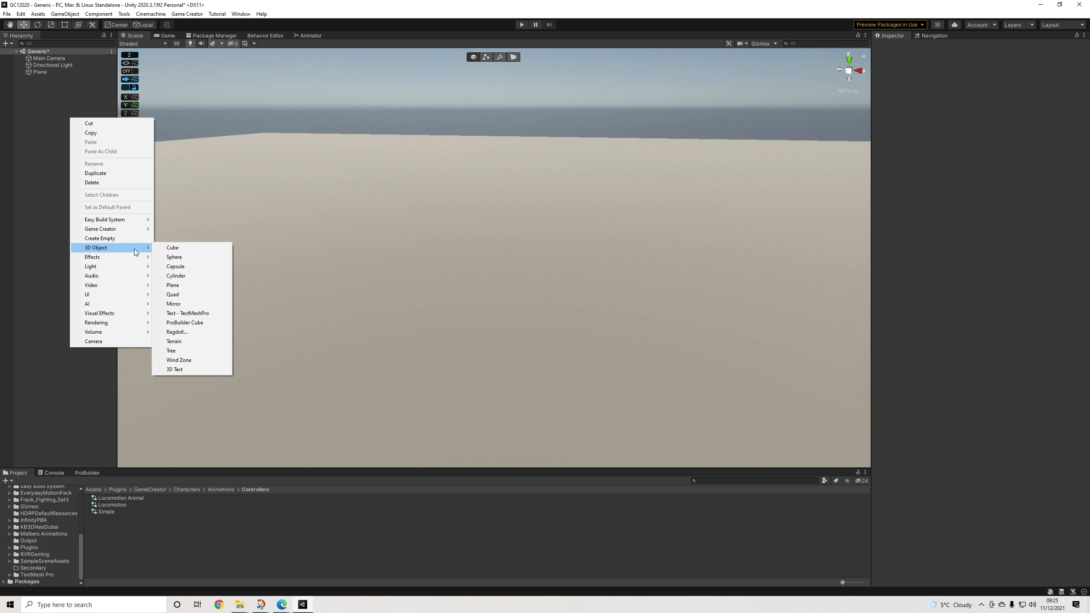
{"action": "mouse_move", "coordinate": [138, 229]}
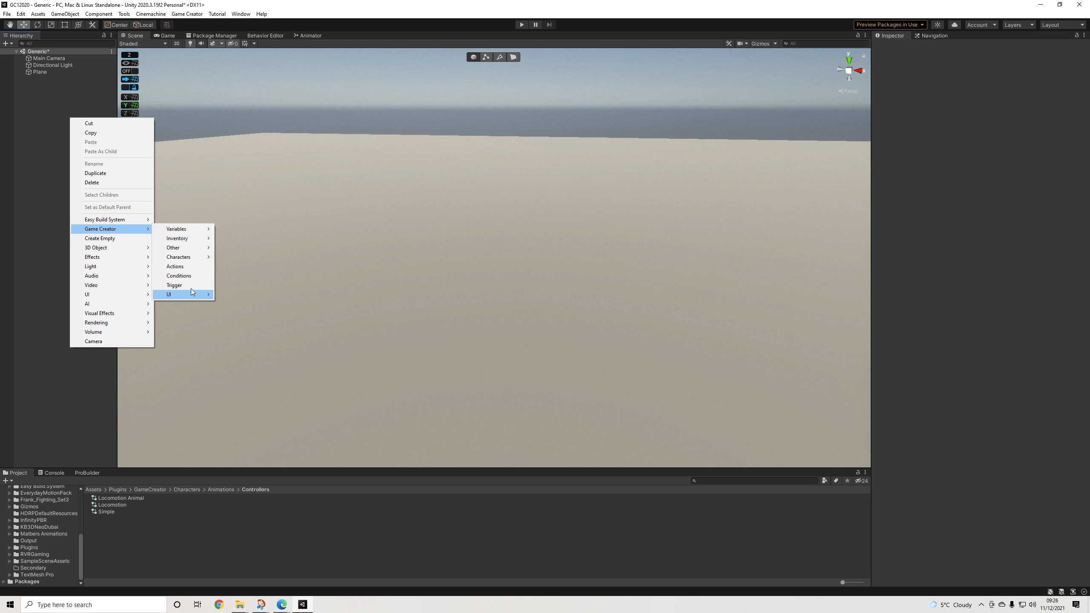
{"action": "mouse_move", "coordinate": [178, 256]}
{"action": "left_click", "coordinate": [230, 266]}
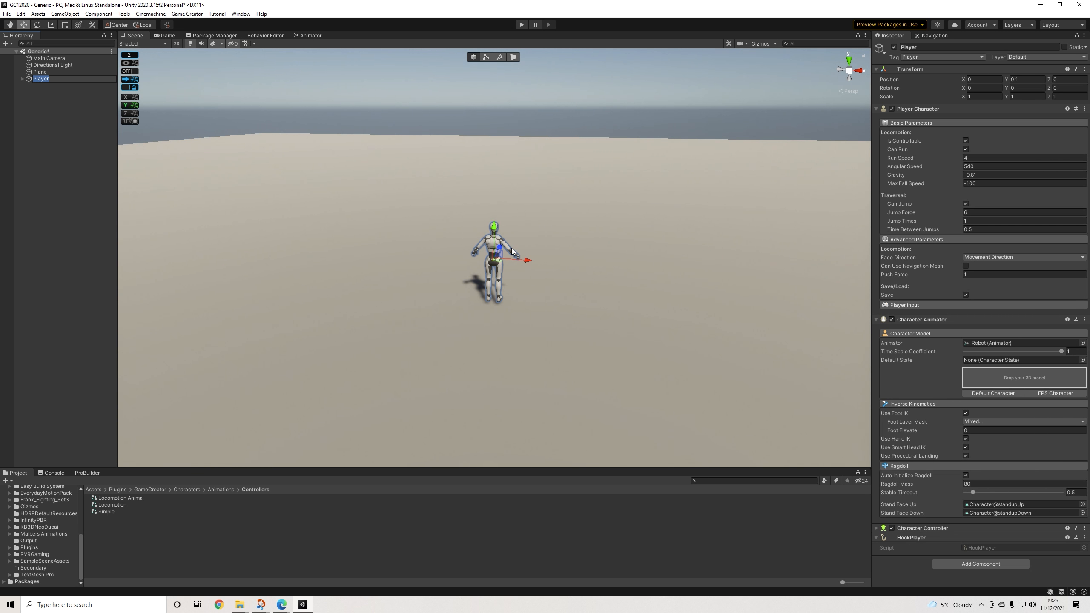
{"action": "scroll", "coordinate": [511, 261], "scroll_direction": "up", "scroll_amount": 4}
{"action": "left_click_drag", "start_coordinate": [496, 274], "coordinate": [404, 268], "text": "alt"}
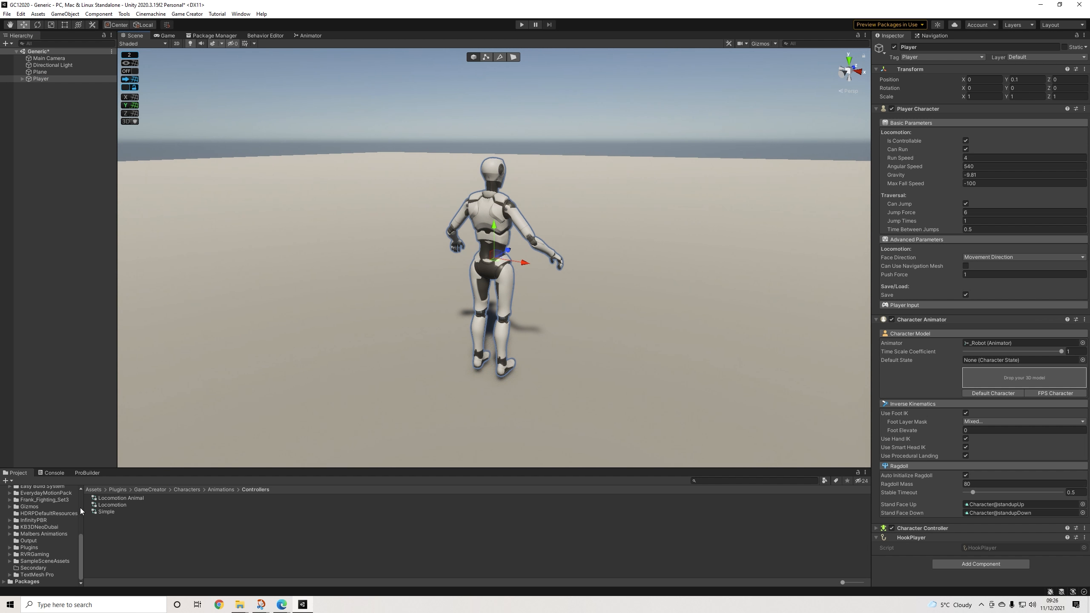
Step: Open the Fox Models folder inside Malbers Animations, Animals Packs, 01 Forest Pack
{"action": "scroll", "coordinate": [56, 523], "scroll_direction": "up", "scroll_amount": 3}
{"action": "scroll", "coordinate": [60, 526], "scroll_direction": "up", "scroll_amount": 3}
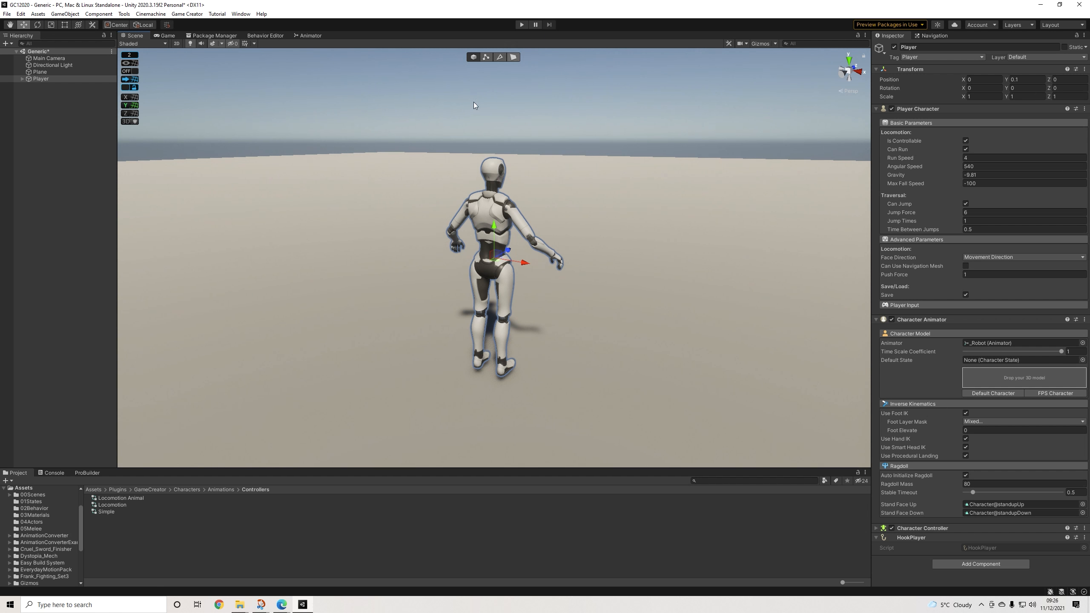
{"action": "scroll", "coordinate": [40, 547], "scroll_direction": "down", "scroll_amount": 3}
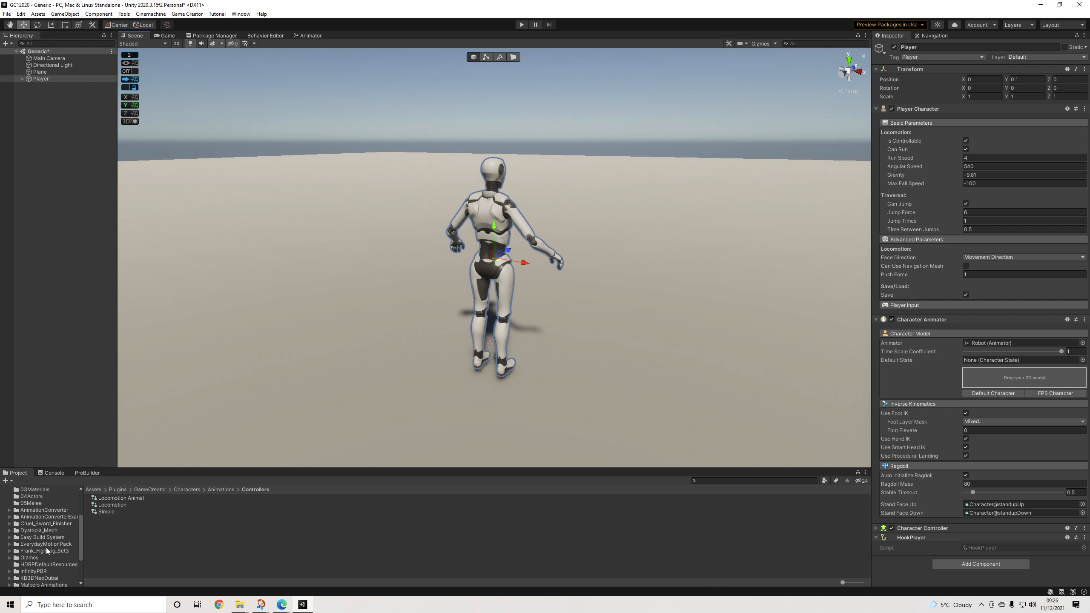
{"action": "scroll", "coordinate": [48, 563], "scroll_direction": "down", "scroll_amount": 2}
{"action": "left_click", "coordinate": [47, 534]}
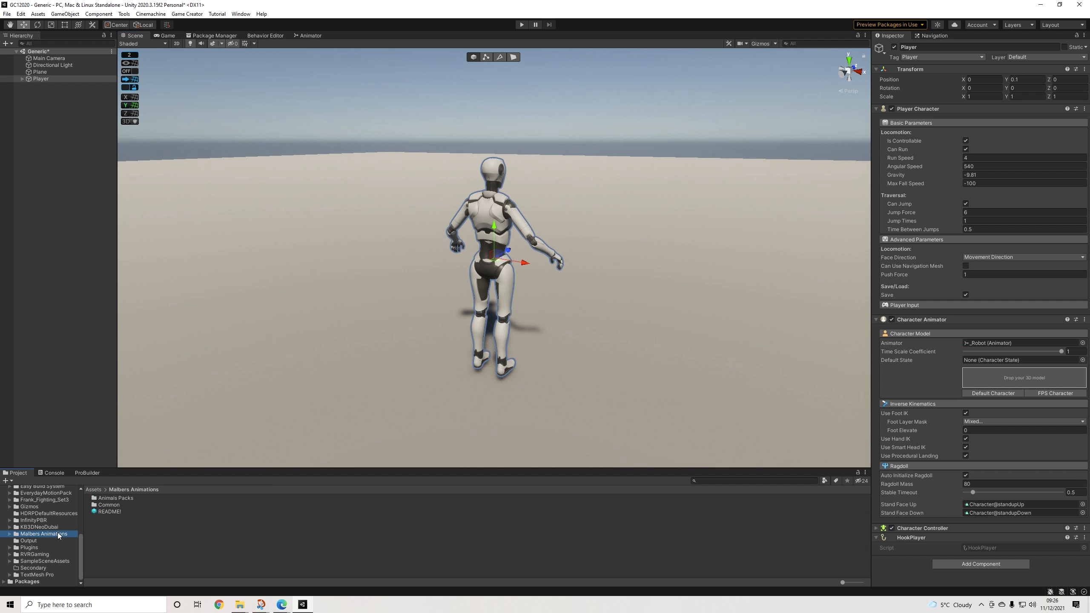
{"action": "left_click", "coordinate": [121, 499]}
{"action": "double_click", "coordinate": [121, 499]}
{"action": "double_click", "coordinate": [123, 499]}
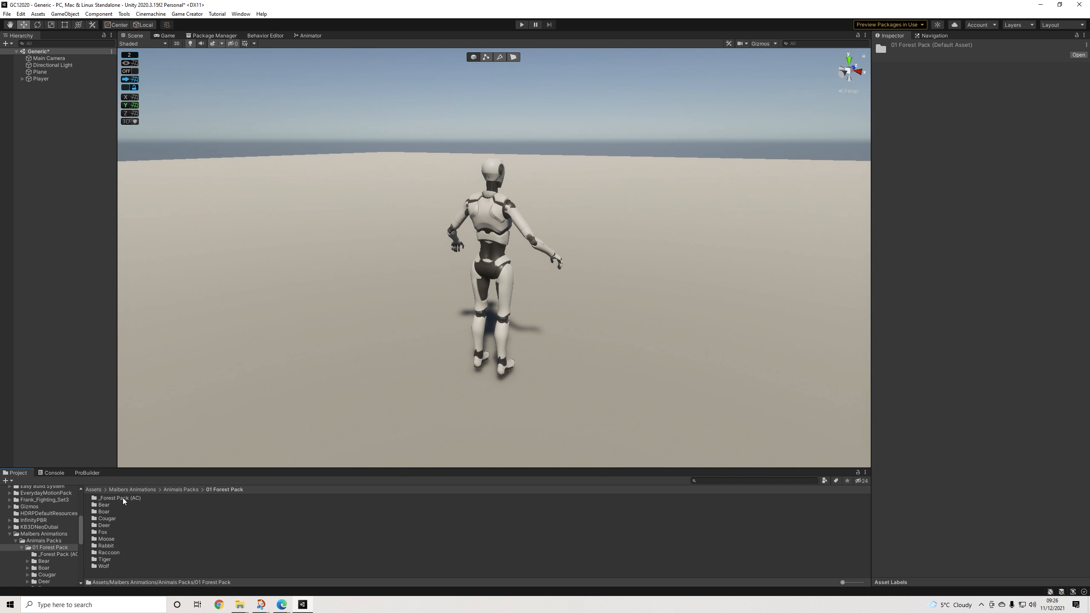
{"action": "double_click", "coordinate": [103, 533]}
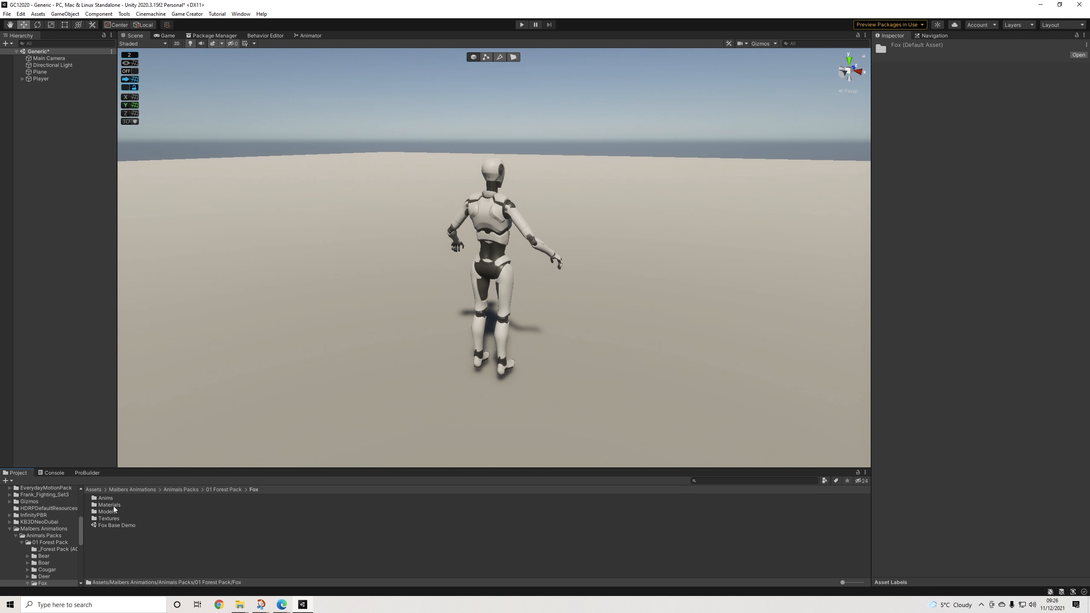
{"action": "double_click", "coordinate": [114, 512]}
Step: Replace the Player's character model with the Fox Default prefab
{"action": "left_click_drag", "start_coordinate": [121, 519], "coordinate": [373, 485]}
{"action": "left_click", "coordinate": [52, 78]}
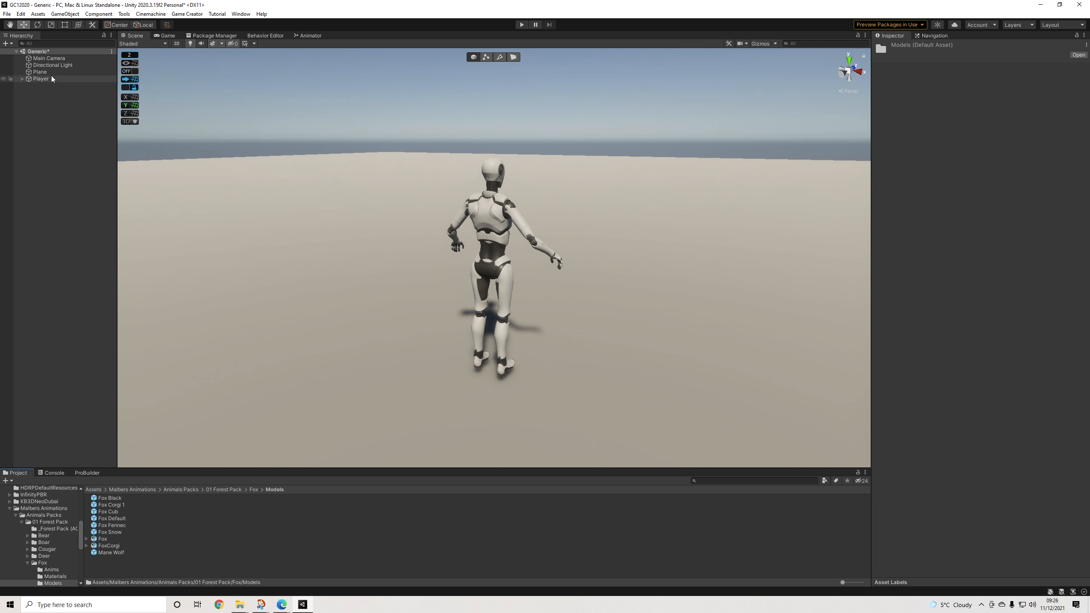
{"action": "left_click_drag", "start_coordinate": [109, 519], "coordinate": [1015, 378]}
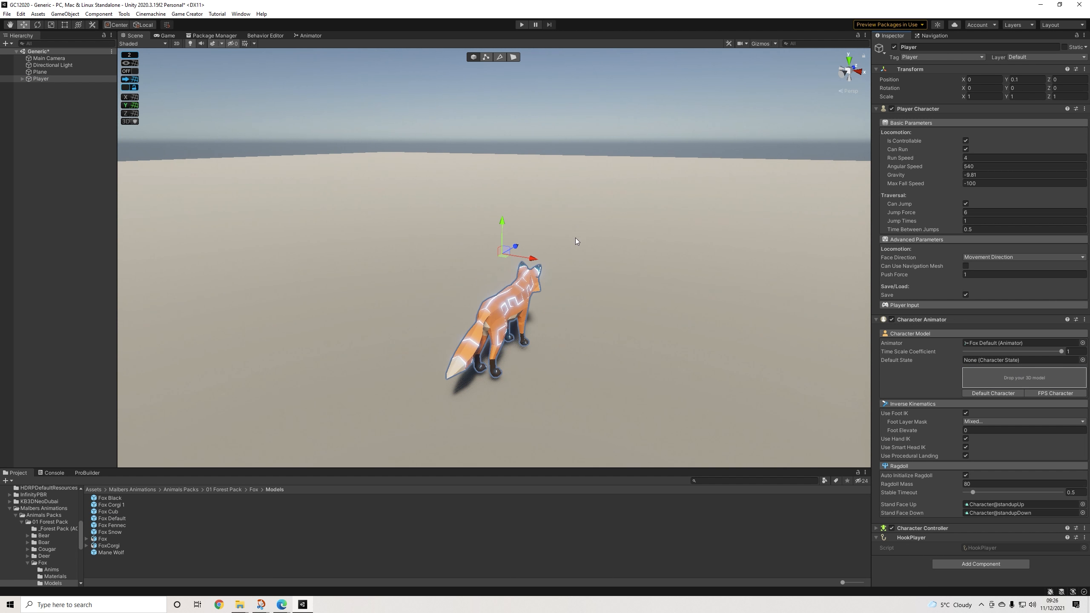
{"action": "left_click_drag", "start_coordinate": [636, 264], "coordinate": [615, 180], "text": "alt"}
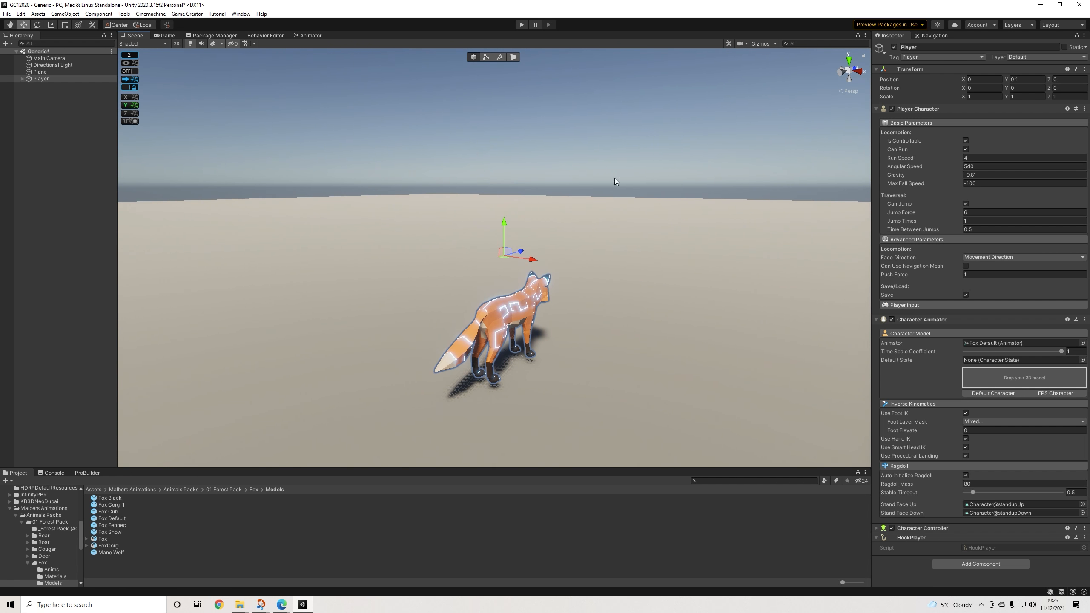
Step: Play-test the scene by moving the fox player around in all directions, and stop play mode
{"action": "left_click", "coordinate": [522, 26]}
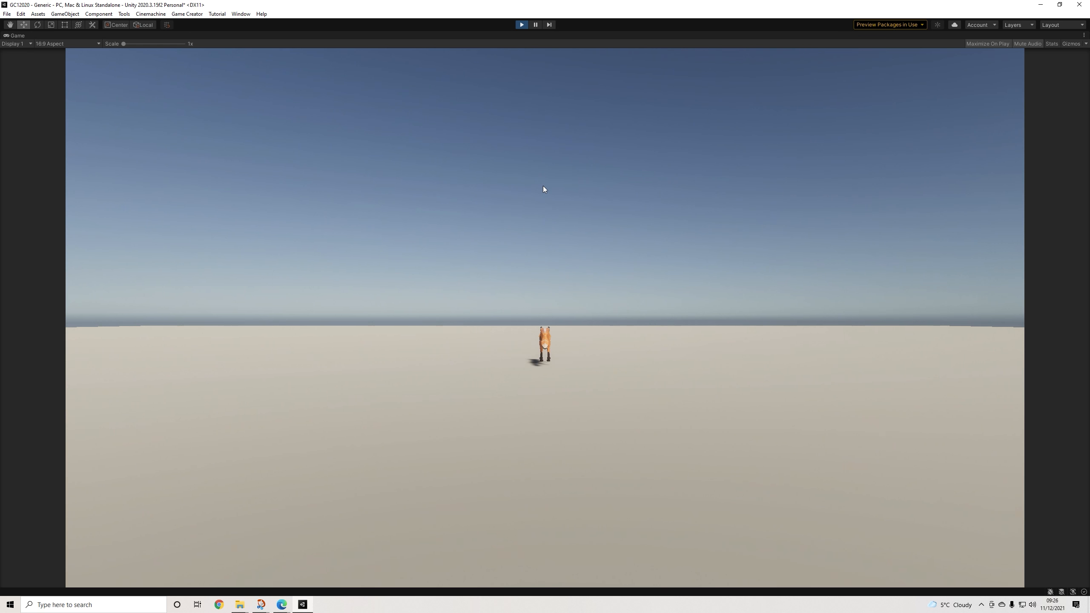
{"action": "key", "text": "s"}
{"action": "key", "text": "a"}
{"action": "key", "text": "d"}
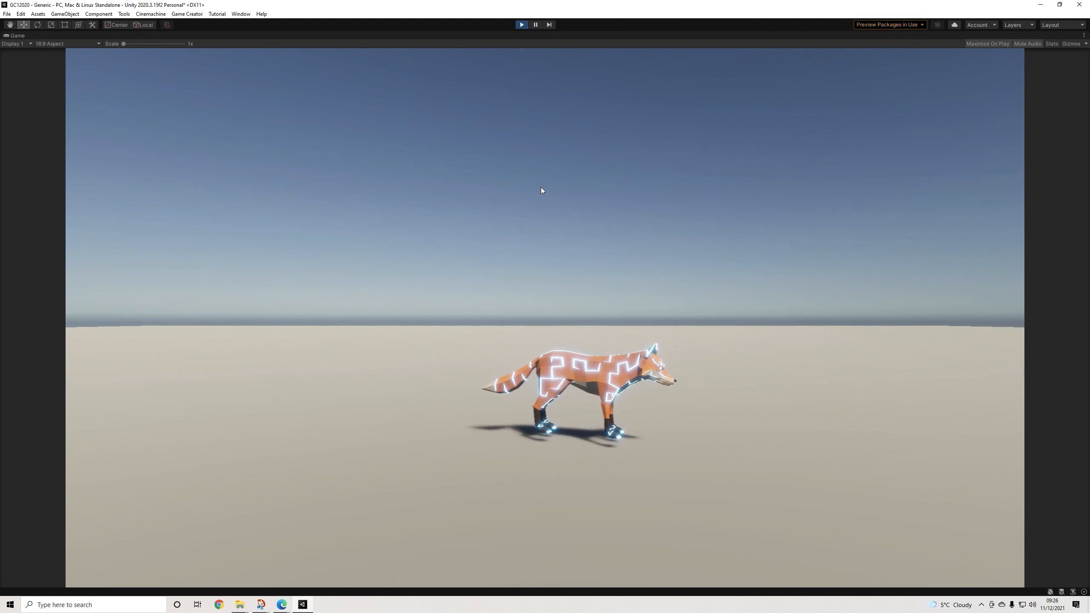
{"action": "key", "text": "s"}
{"action": "key", "text": "a"}
{"action": "key", "text": "w"}
{"action": "key", "text": "d"}
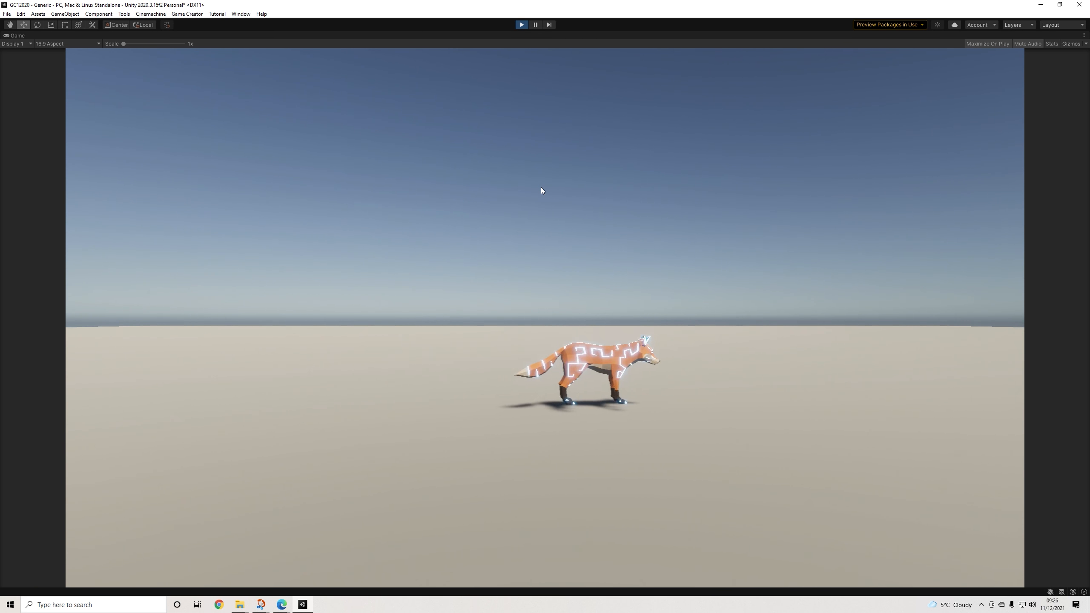
{"action": "key", "text": "a"}
{"action": "key", "text": "s"}
{"action": "key", "text": "d"}
{"action": "key", "text": "w"}
{"action": "key", "text": "a"}
{"action": "key", "text": "s"}
{"action": "key", "text": "d"}
{"action": "key", "text": "a"}
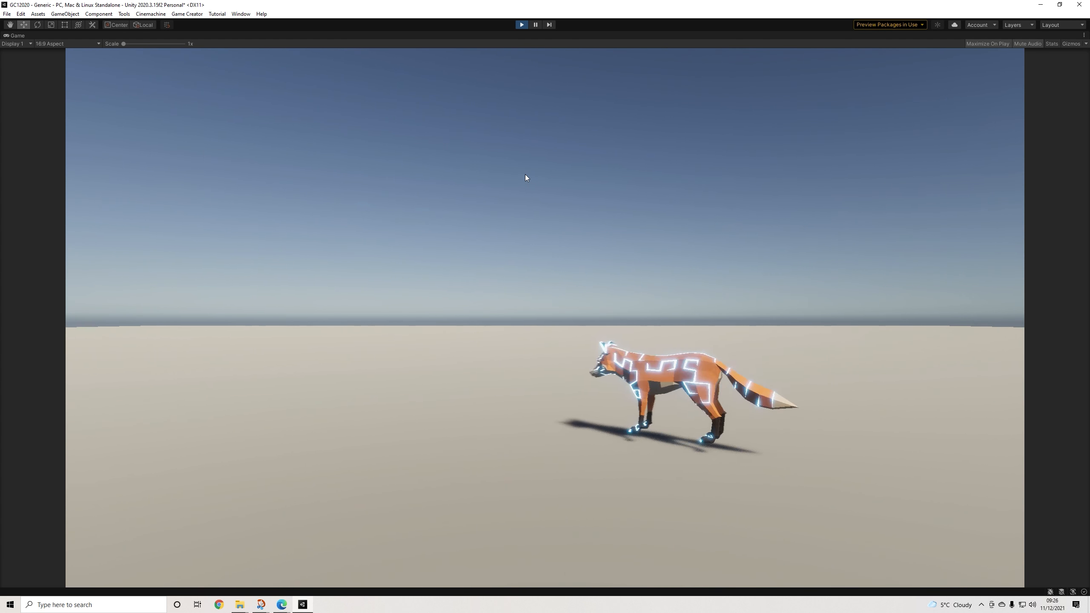
{"action": "key", "text": "s"}
{"action": "key", "text": "d"}
{"action": "key", "text": "w"}
{"action": "key", "text": "a"}
{"action": "key", "text": "d"}
{"action": "key", "text": "w"}
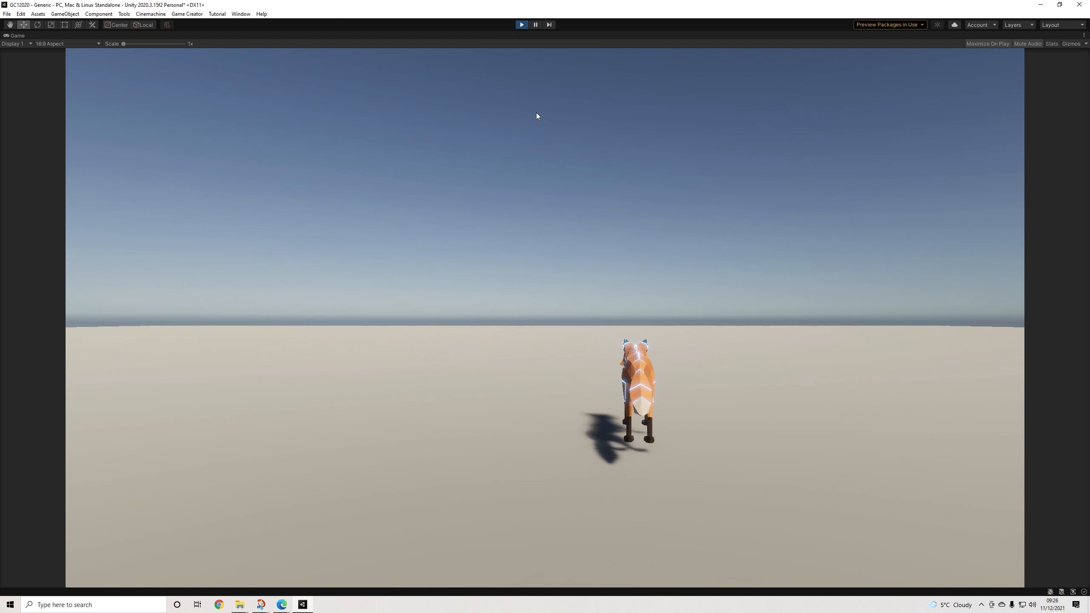
{"action": "left_click", "coordinate": [522, 25]}
Step: Add a Game Creator Camera Motor, marked as the main camera motor, and place it above Plane in the hierarchy
{"action": "right_click", "coordinate": [38, 88]}
{"action": "mouse_move", "coordinate": [104, 198]}
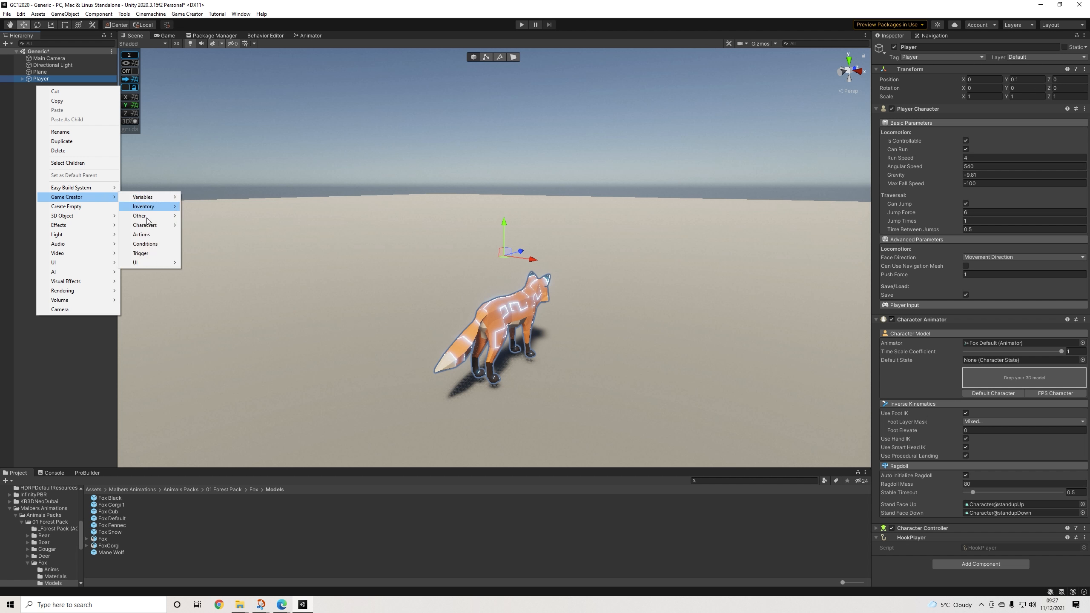
{"action": "mouse_move", "coordinate": [166, 215]}
{"action": "left_click", "coordinate": [208, 243]}
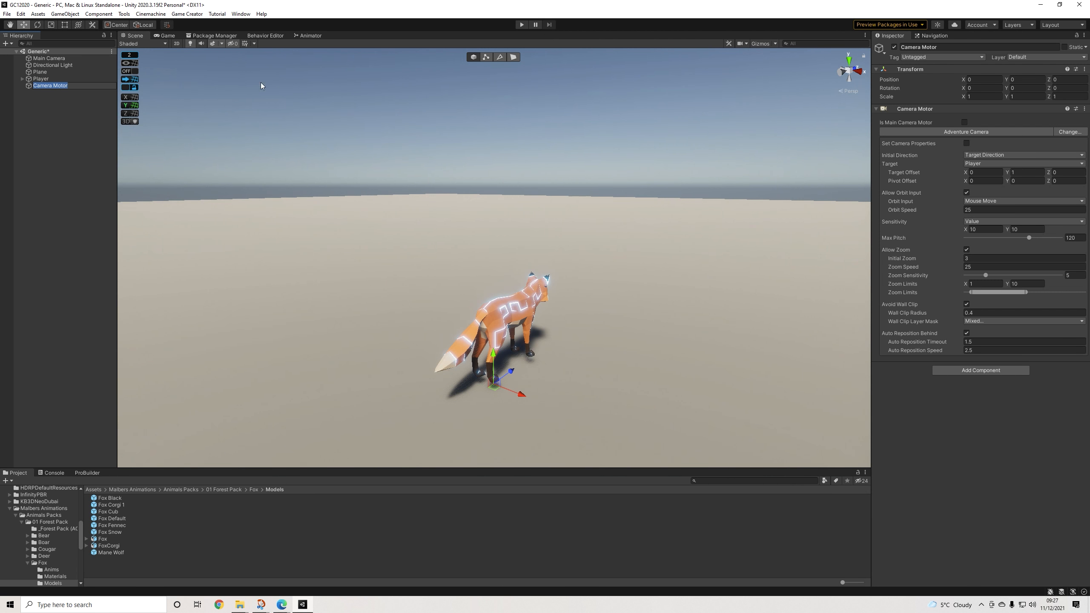
{"action": "left_click", "coordinate": [965, 122]}
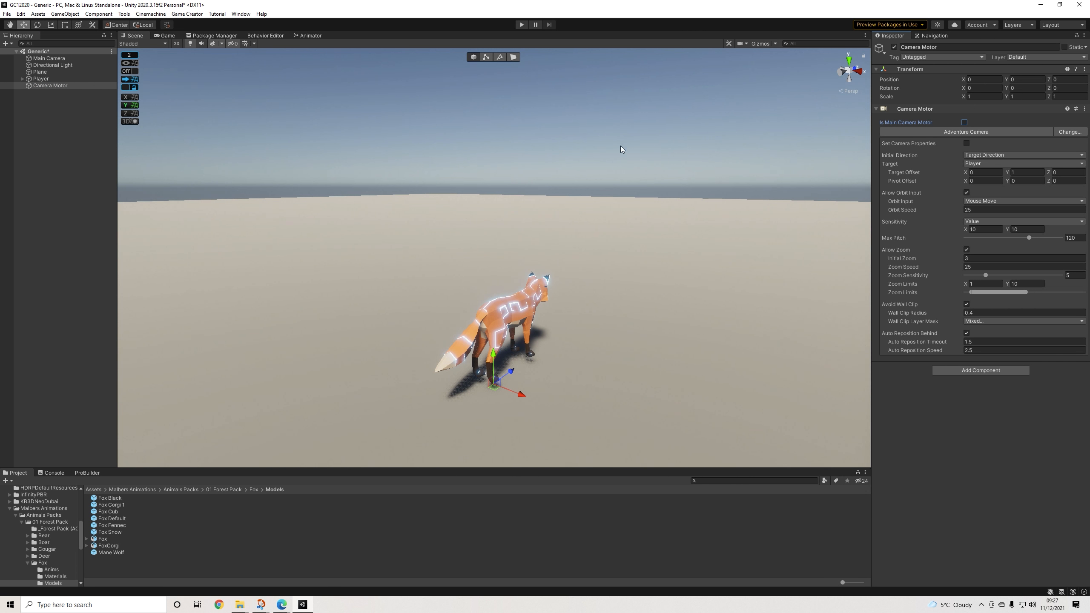
{"action": "left_click_drag", "start_coordinate": [64, 86], "coordinate": [47, 69]}
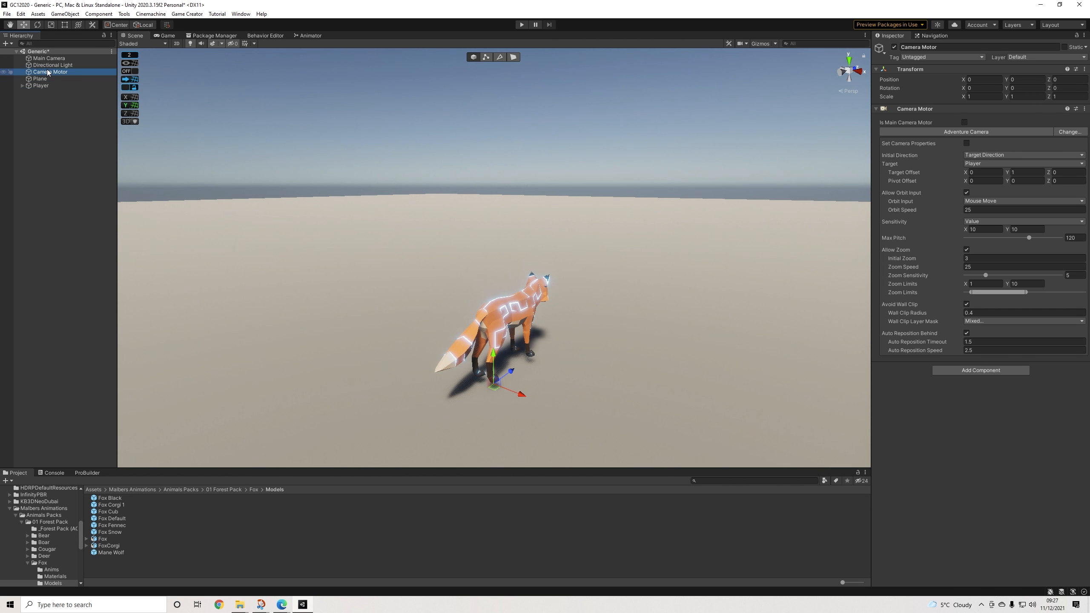
Step: Locate the Locomotion controller assigned to the Player's Fox Default model and open it in the Animator
{"action": "left_click", "coordinate": [51, 86]}
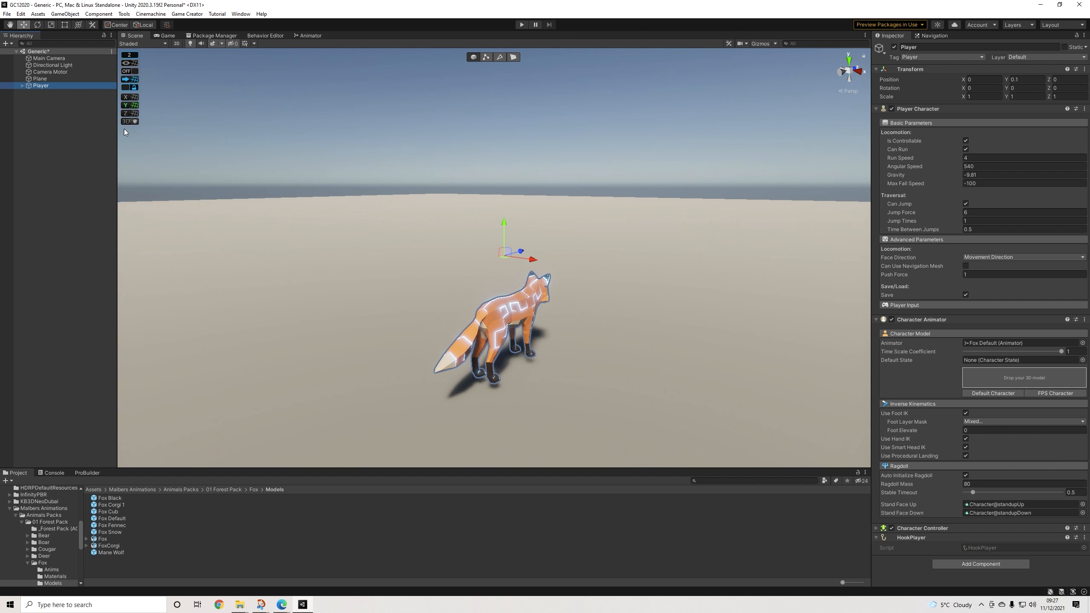
{"action": "left_click", "coordinate": [21, 86]}
{"action": "left_click", "coordinate": [45, 92]}
{"action": "key", "text": "Delete"}
{"action": "left_click", "coordinate": [51, 92]}
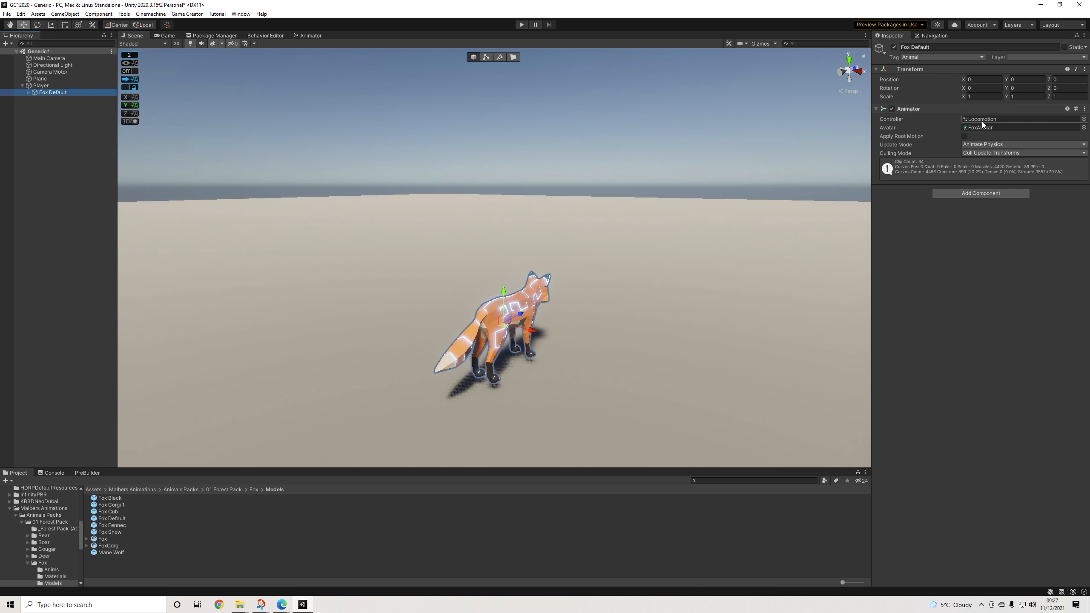
{"action": "left_click", "coordinate": [983, 119]}
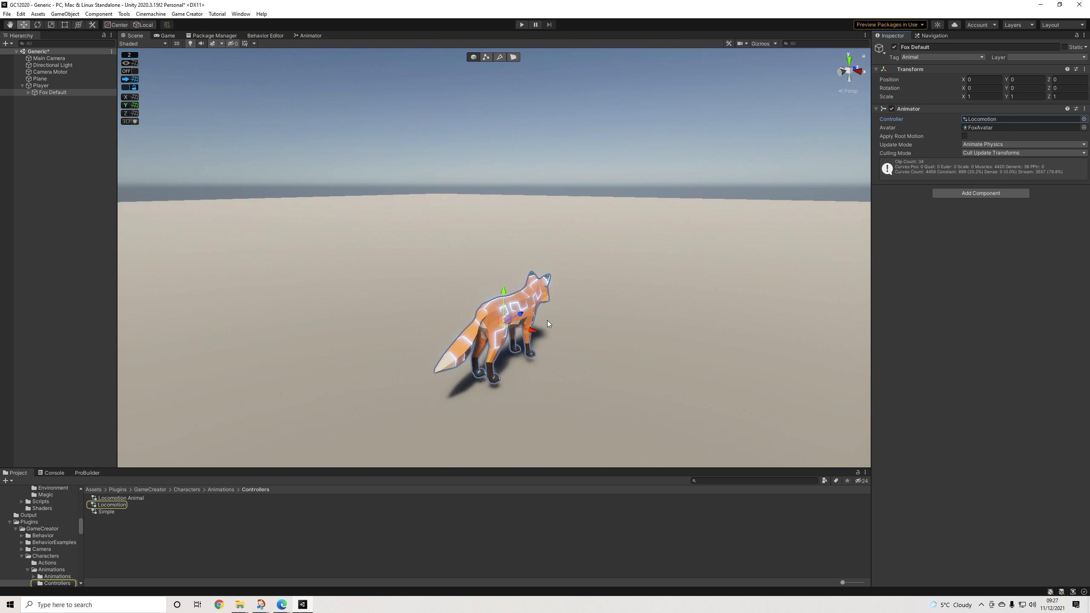
{"action": "double_click", "coordinate": [112, 505]}
{"action": "middle_click_drag", "start_coordinate": [494, 185], "coordinate": [560, 279]}
{"action": "scroll", "coordinate": [568, 208], "scroll_direction": "up", "scroll_amount": 2}
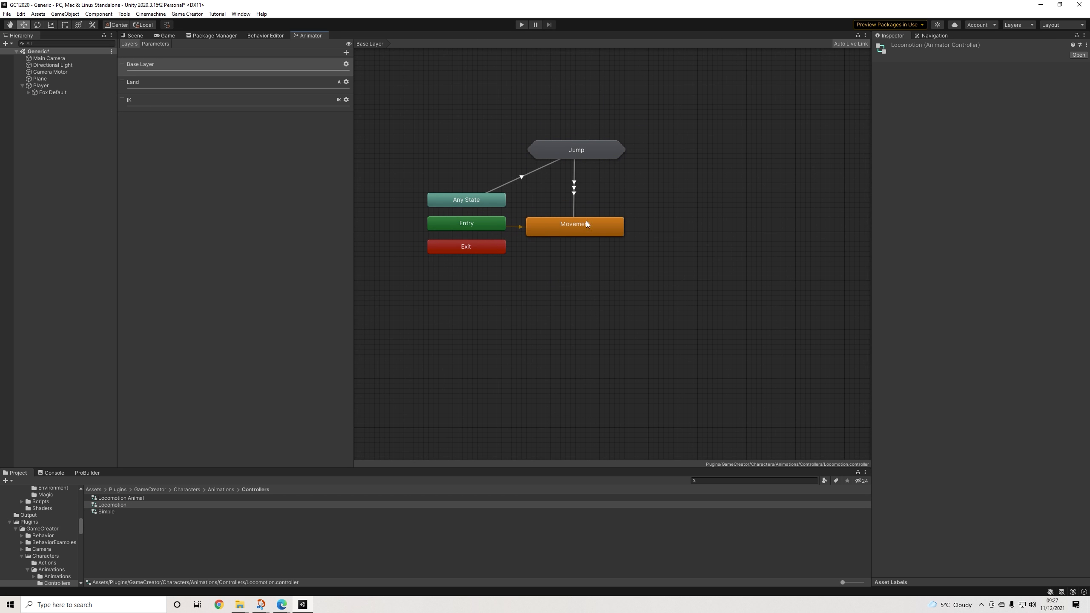
Step: Examine the Movement blend tree of the Locomotion controller, including the Walk node and its directional motions
{"action": "double_click", "coordinate": [558, 228]}
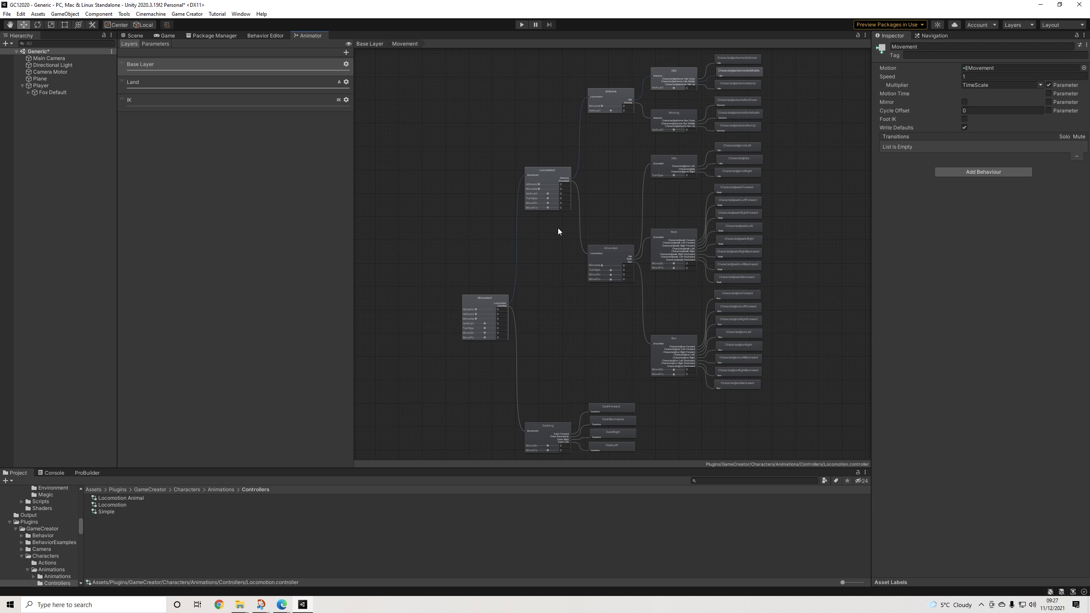
{"action": "scroll", "coordinate": [637, 227], "scroll_direction": "up", "scroll_amount": 3}
{"action": "scroll", "coordinate": [637, 226], "scroll_direction": "down", "scroll_amount": 6}
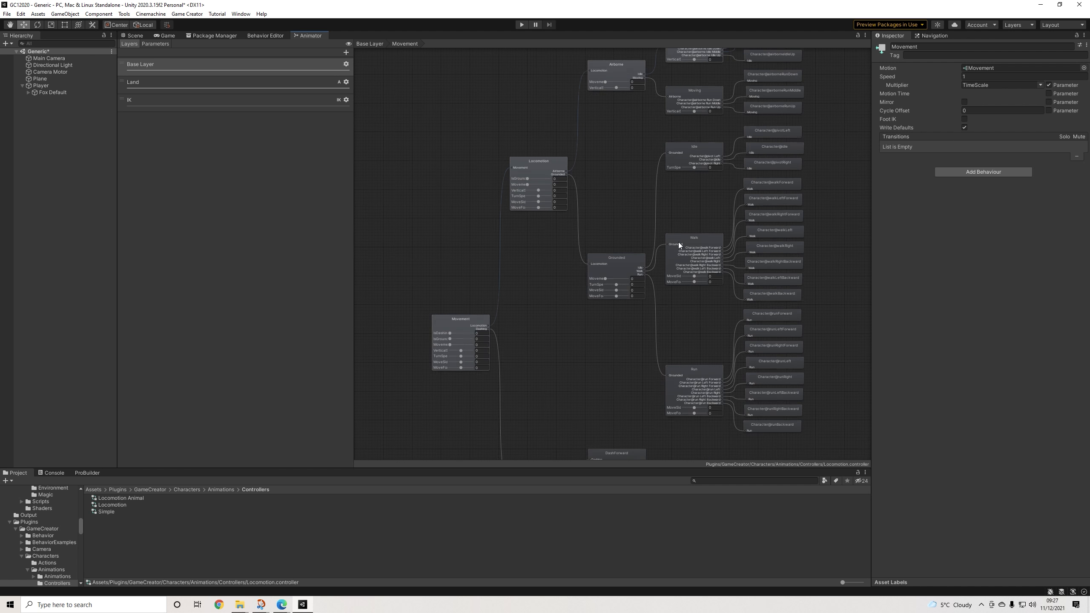
{"action": "scroll", "coordinate": [617, 239], "scroll_direction": "up", "scroll_amount": 4}
{"action": "left_click", "coordinate": [576, 274]}
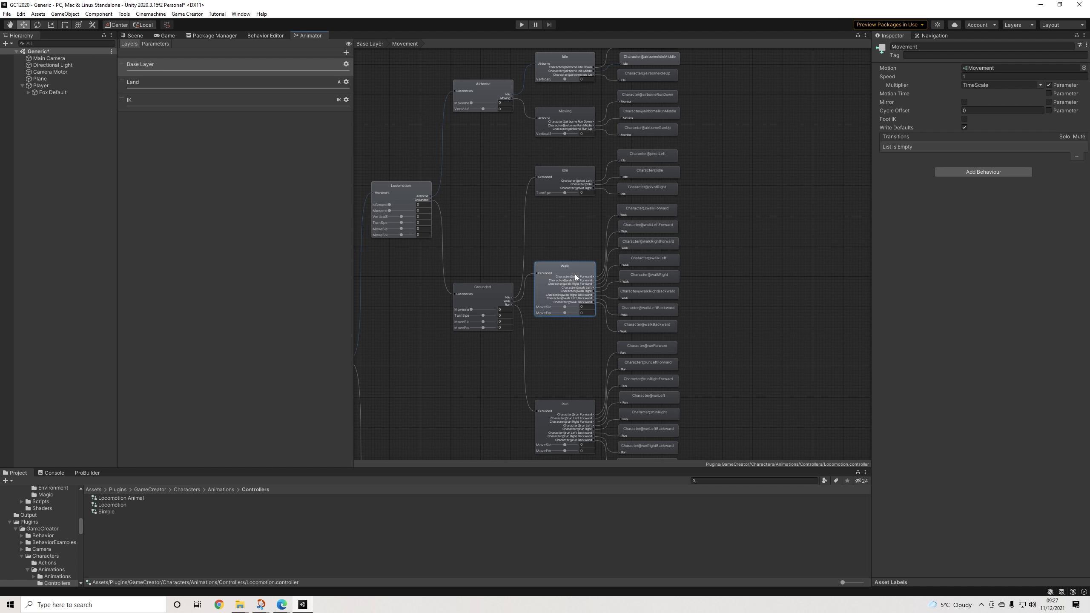
{"action": "scroll", "coordinate": [540, 237], "scroll_direction": "up", "scroll_amount": 3}
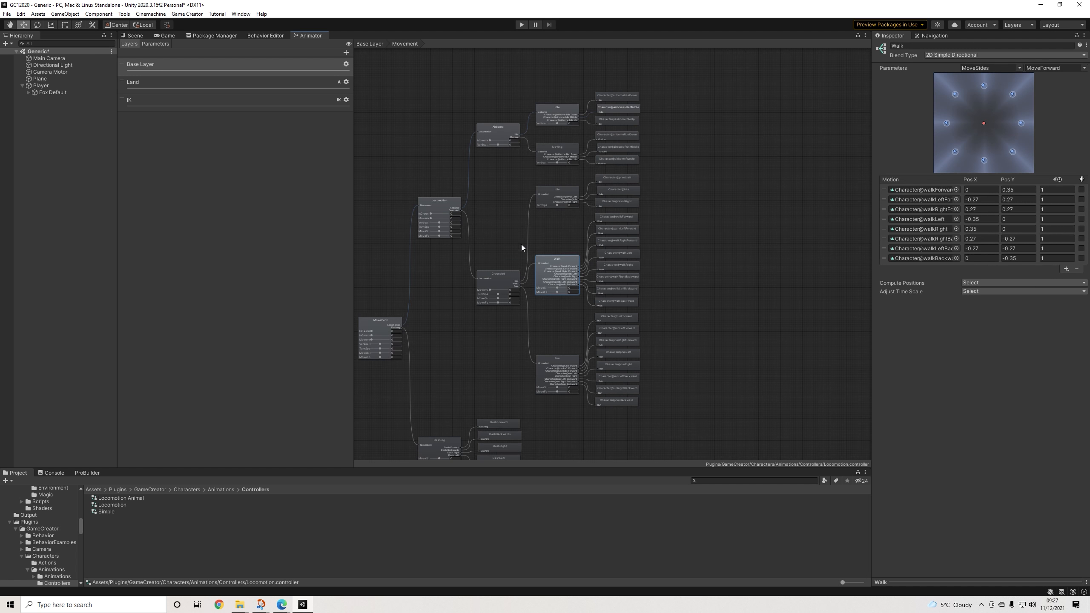
{"action": "scroll", "coordinate": [613, 240], "scroll_direction": "up", "scroll_amount": 5}
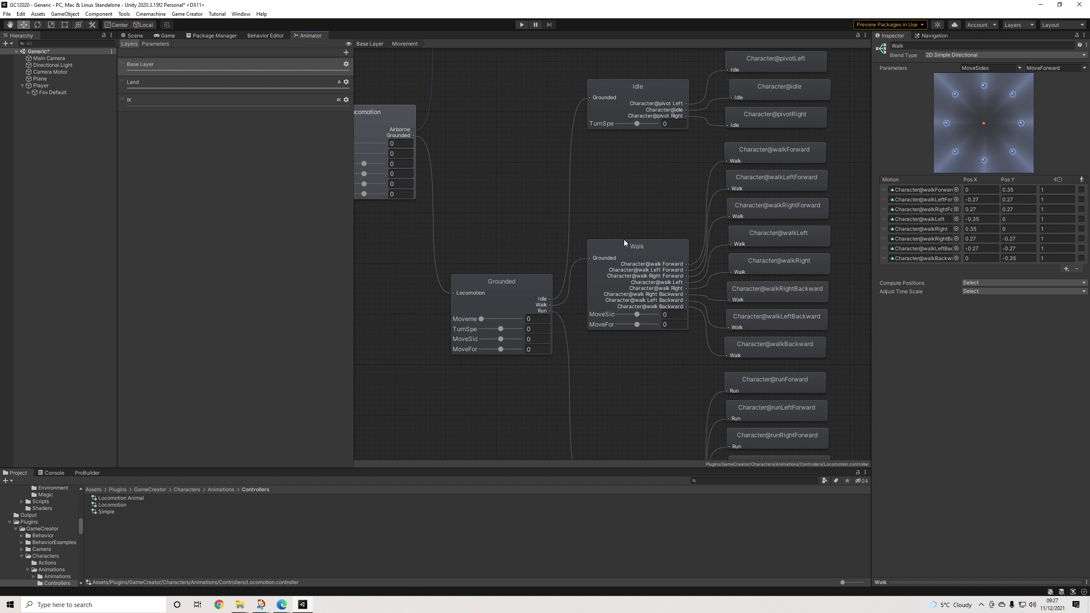
{"action": "middle_click_drag", "start_coordinate": [641, 247], "coordinate": [623, 296]}
{"action": "scroll", "coordinate": [626, 249], "scroll_direction": "down", "scroll_amount": 5}
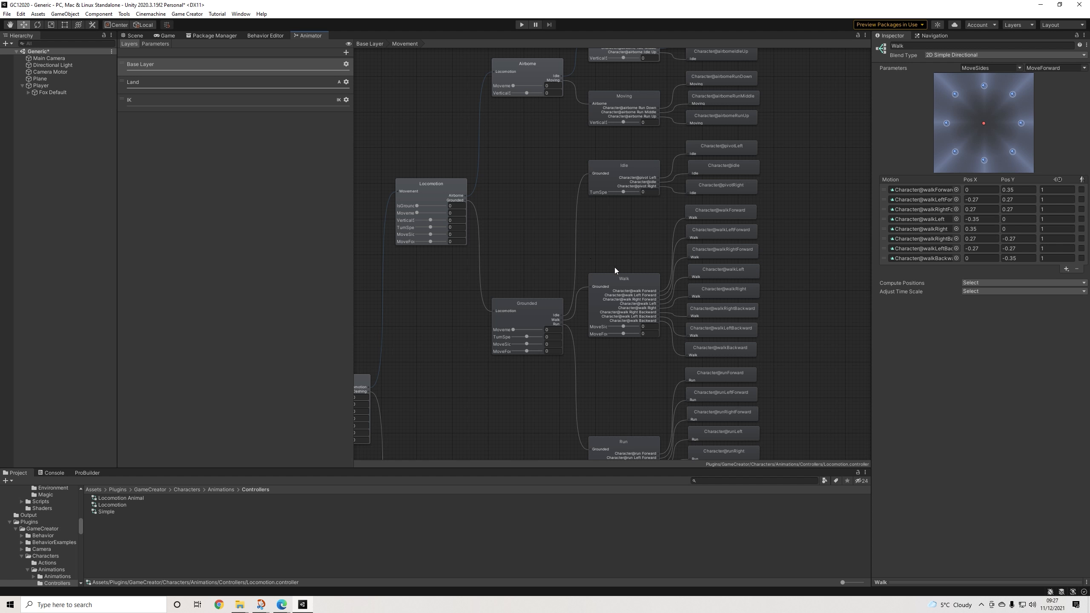
{"action": "left_click", "coordinate": [622, 282]}
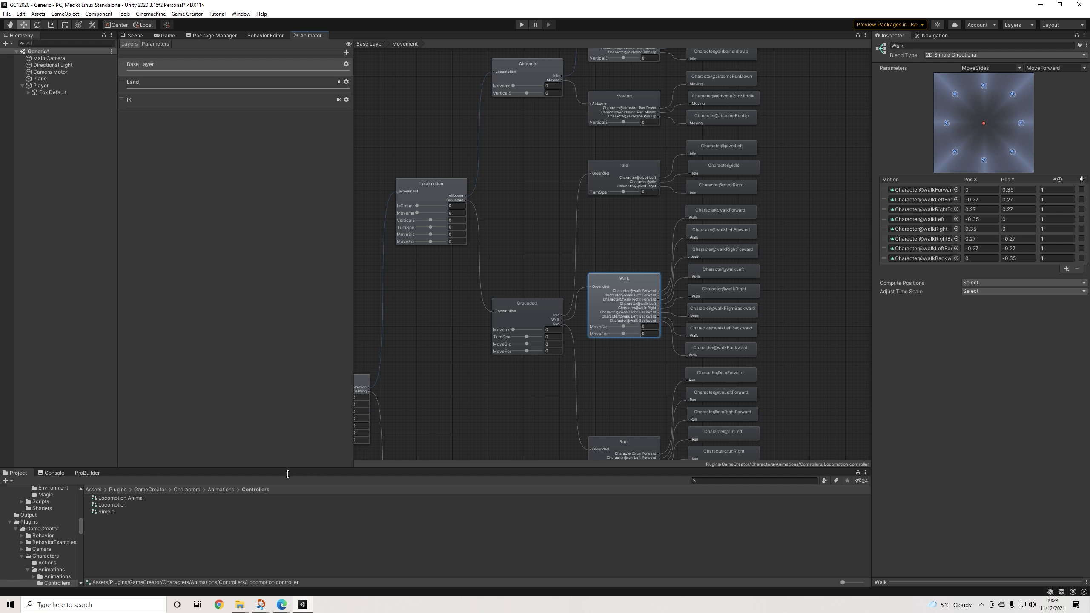
Step: Open the Locomotion Animal controller in the Animator
{"action": "double_click", "coordinate": [131, 497]}
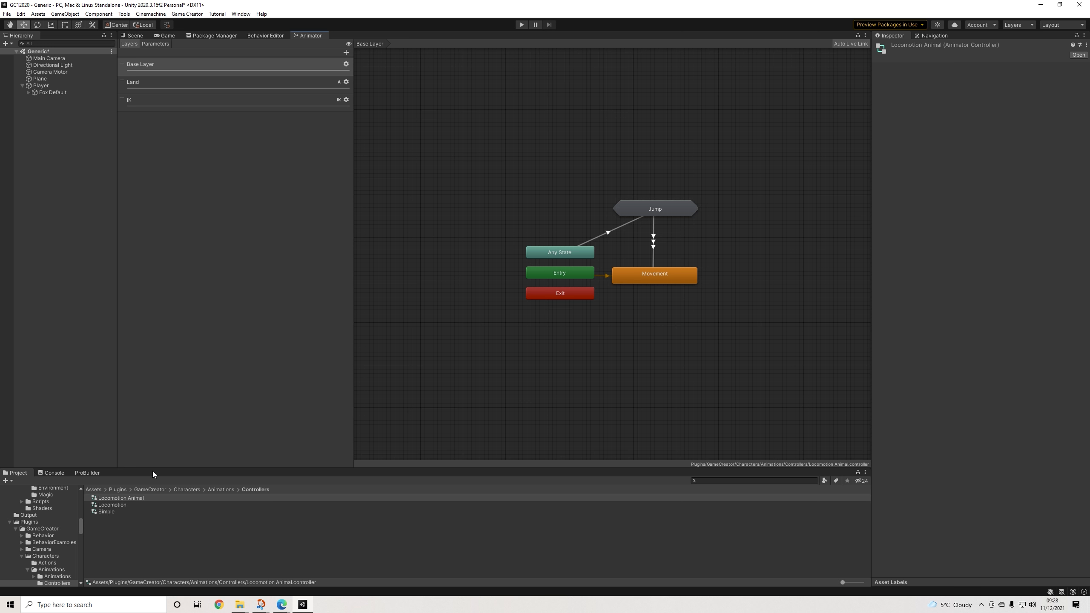
{"action": "left_click", "coordinate": [122, 505]}
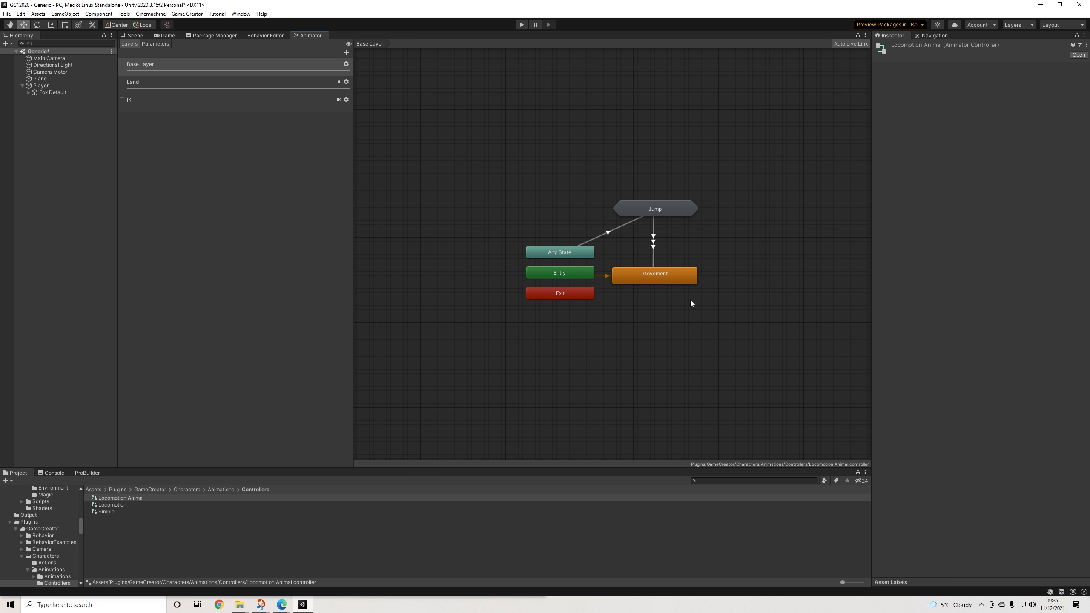
{"action": "scroll", "coordinate": [669, 290], "scroll_direction": "up", "scroll_amount": 3}
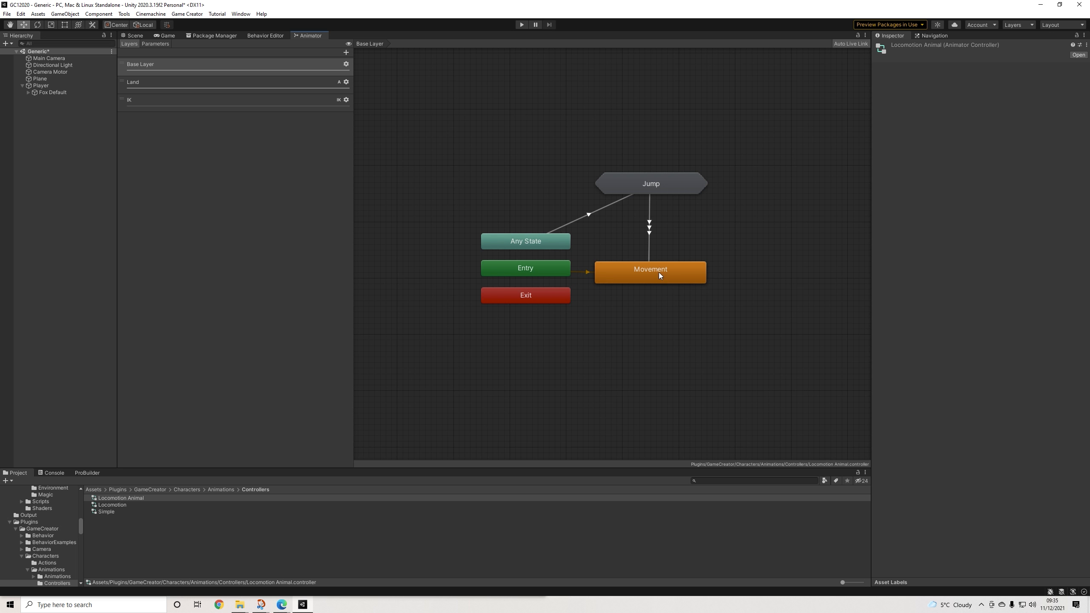
Step: Examine the Movement blend tree of the Locomotion Animal controller, including the Walk node and its directional motions
{"action": "double_click", "coordinate": [657, 271]}
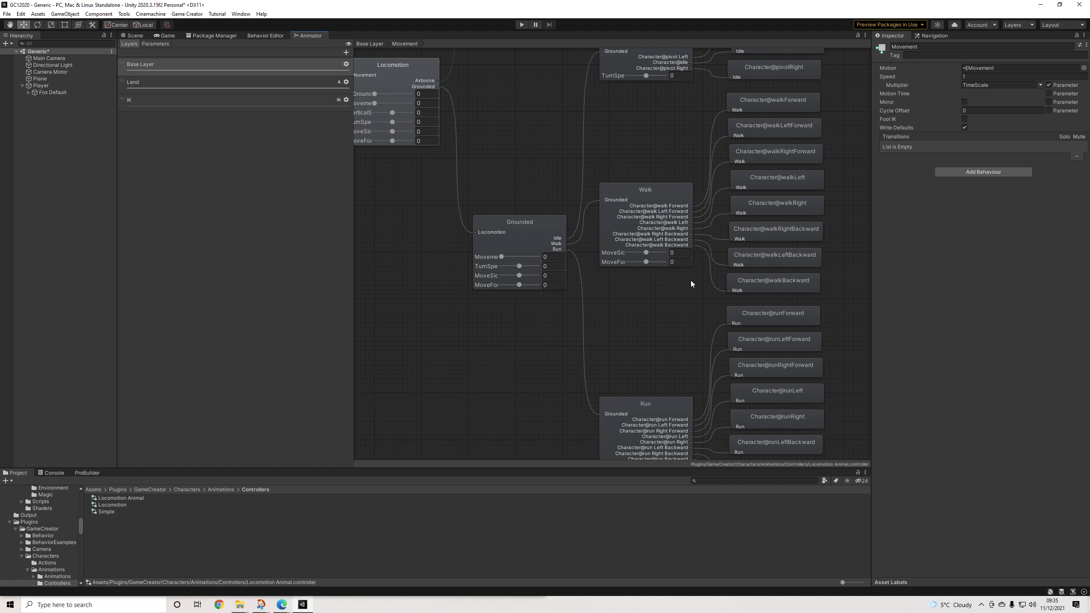
{"action": "scroll", "coordinate": [691, 280], "scroll_direction": "down", "scroll_amount": 2}
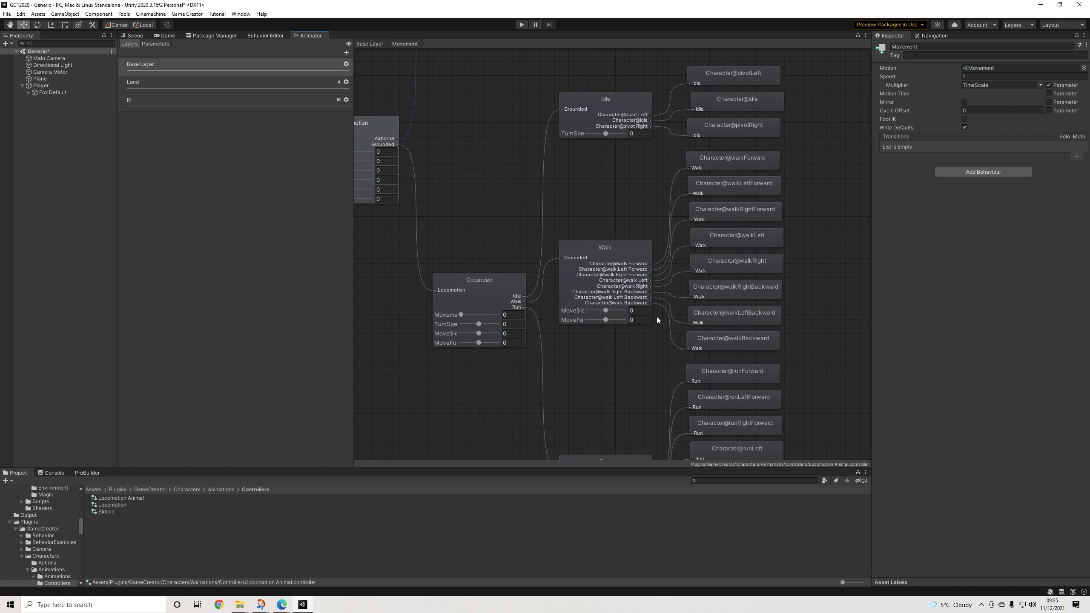
{"action": "left_click", "coordinate": [624, 269]}
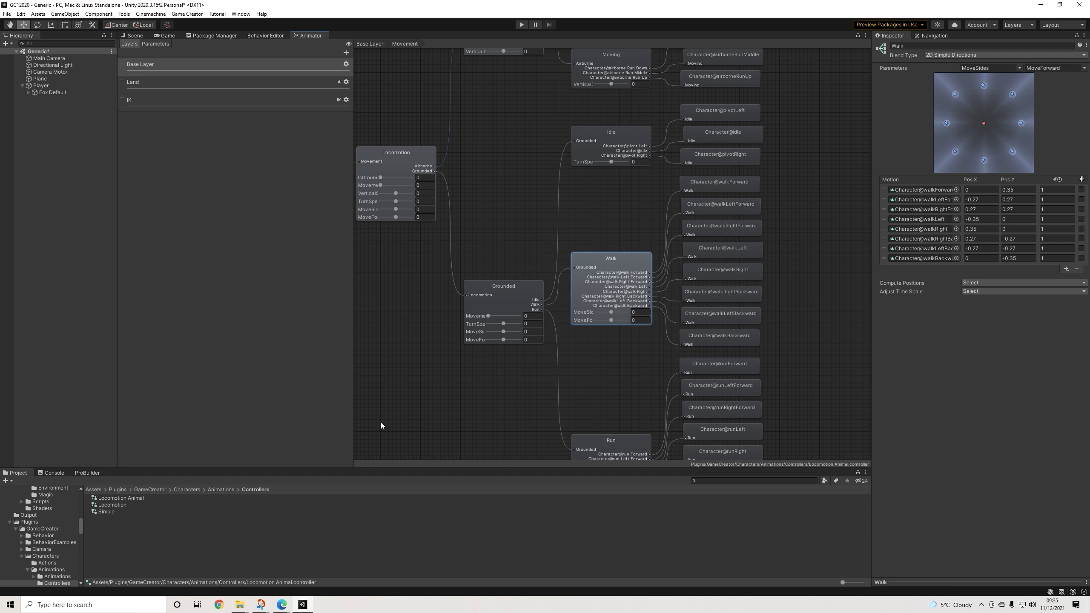
{"action": "scroll", "coordinate": [538, 345], "scroll_direction": "down", "scroll_amount": 3}
{"action": "left_click", "coordinate": [518, 373]}
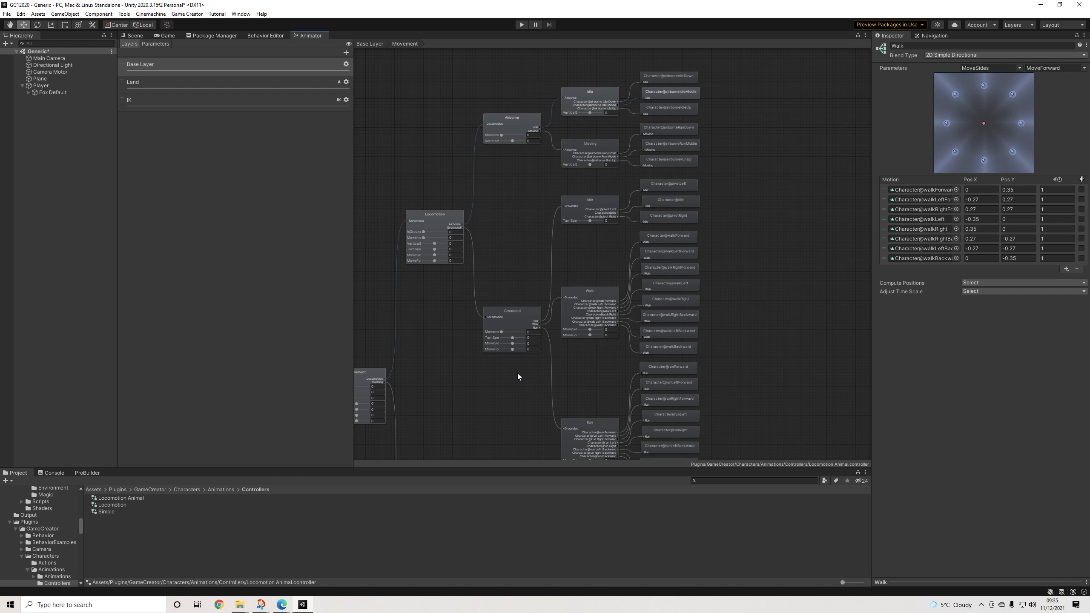
{"action": "scroll", "coordinate": [517, 373], "scroll_direction": "up", "scroll_amount": 3}
{"action": "scroll", "coordinate": [533, 370], "scroll_direction": "up", "scroll_amount": 1}
{"action": "scroll", "coordinate": [539, 367], "scroll_direction": "up", "scroll_amount": 2}
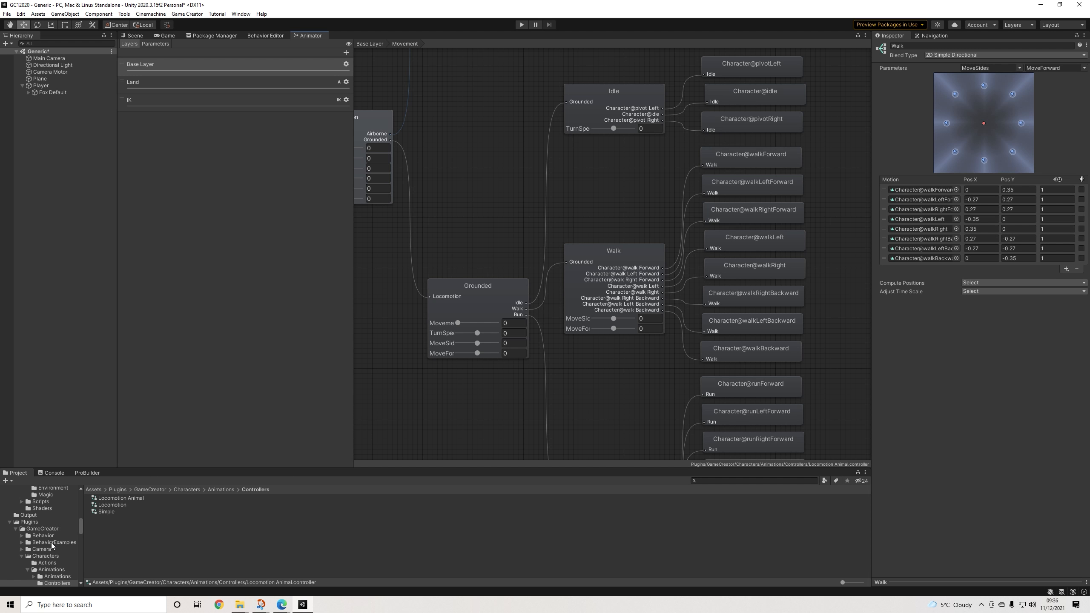
Step: Open the Fox Anims folder of the 01 Forest Pack in the Malbers Animations assets
{"action": "scroll", "coordinate": [50, 559], "scroll_direction": "down", "scroll_amount": 3}
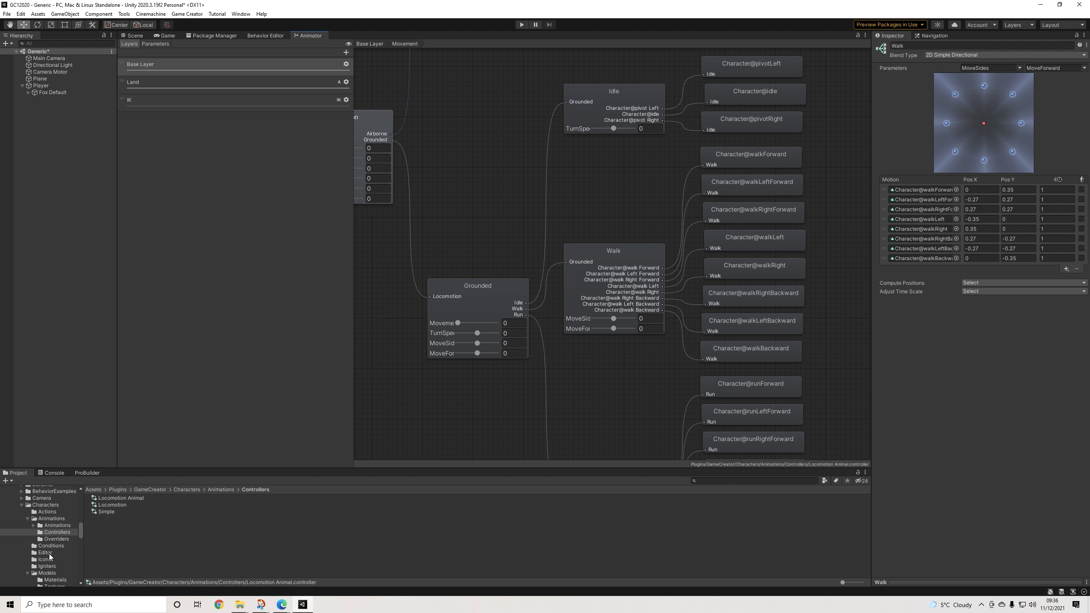
{"action": "scroll", "coordinate": [50, 555], "scroll_direction": "down", "scroll_amount": 10}
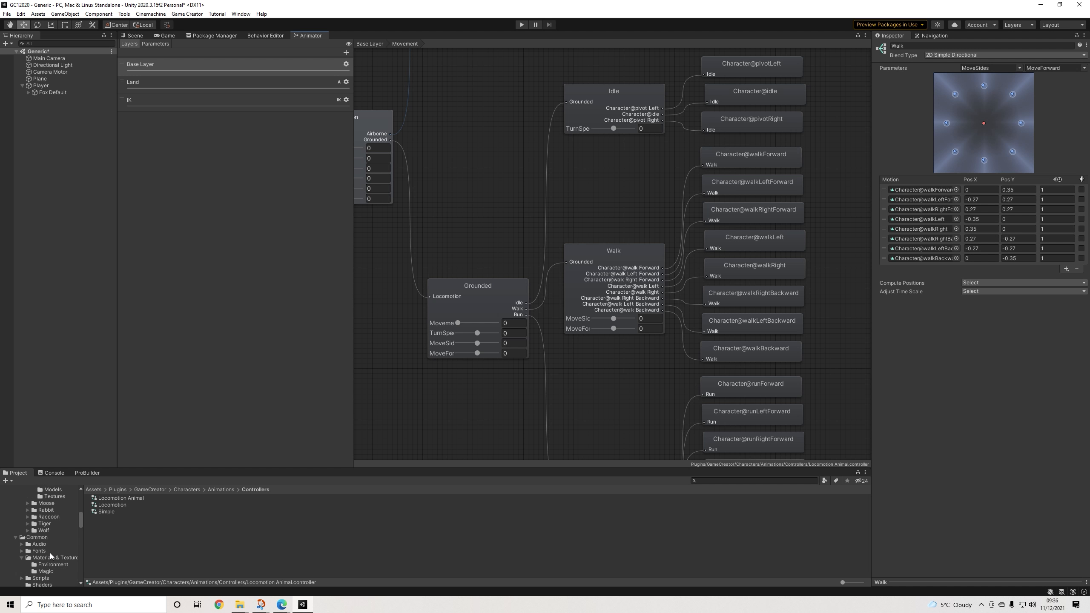
{"action": "scroll", "coordinate": [52, 556], "scroll_direction": "up", "scroll_amount": 1}
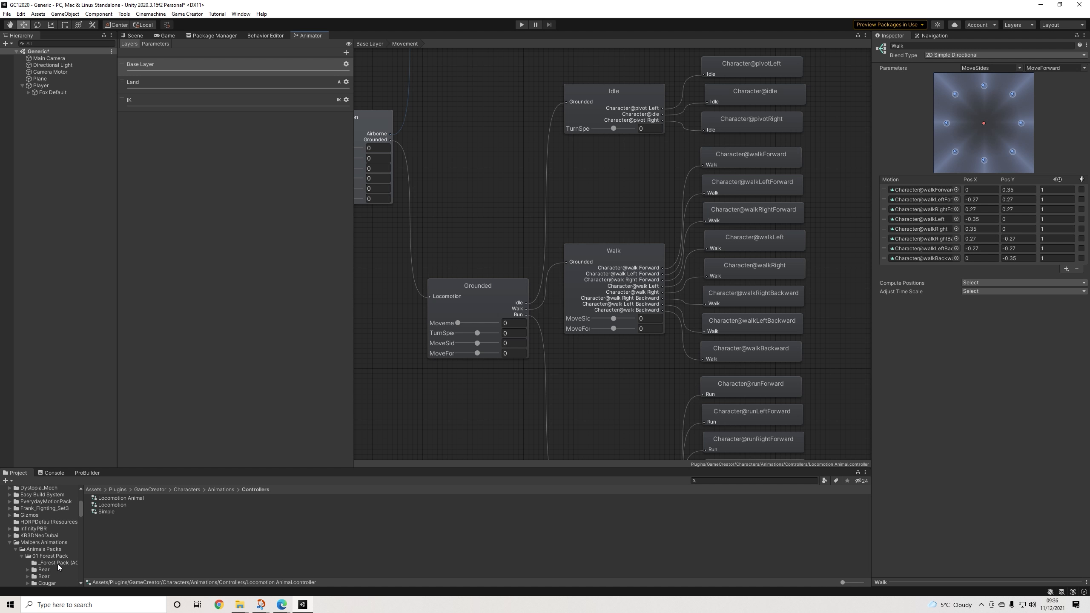
{"action": "scroll", "coordinate": [42, 556], "scroll_direction": "up", "scroll_amount": 1}
{"action": "left_click", "coordinate": [50, 553]}
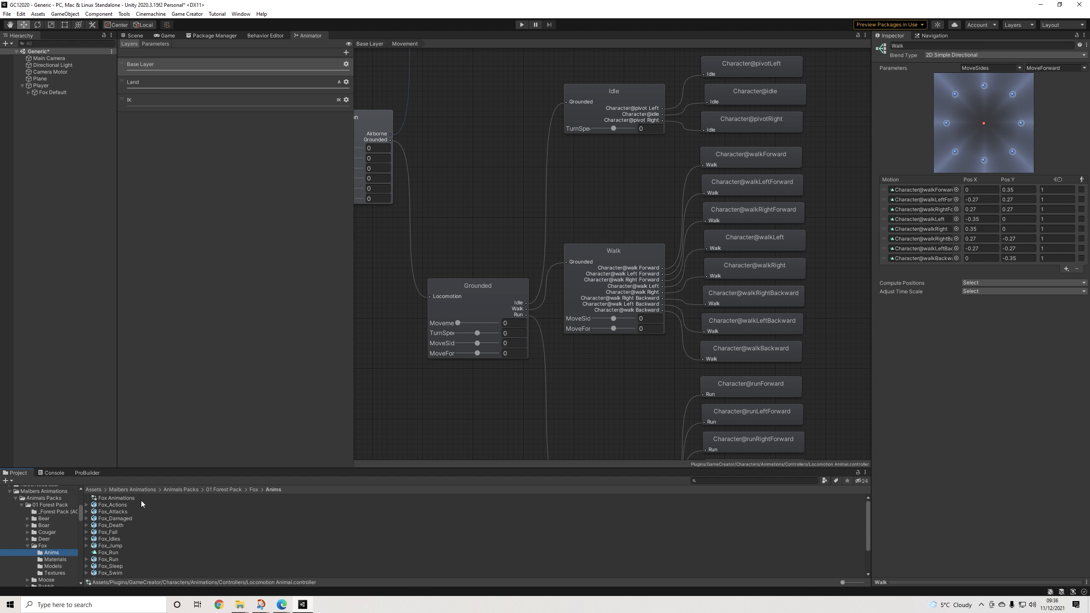
Step: Expand the Fox_Walk model in the Anims folder and inspect its Fox_Walk animation clip
{"action": "scroll", "coordinate": [121, 523], "scroll_direction": "down", "scroll_amount": 2}
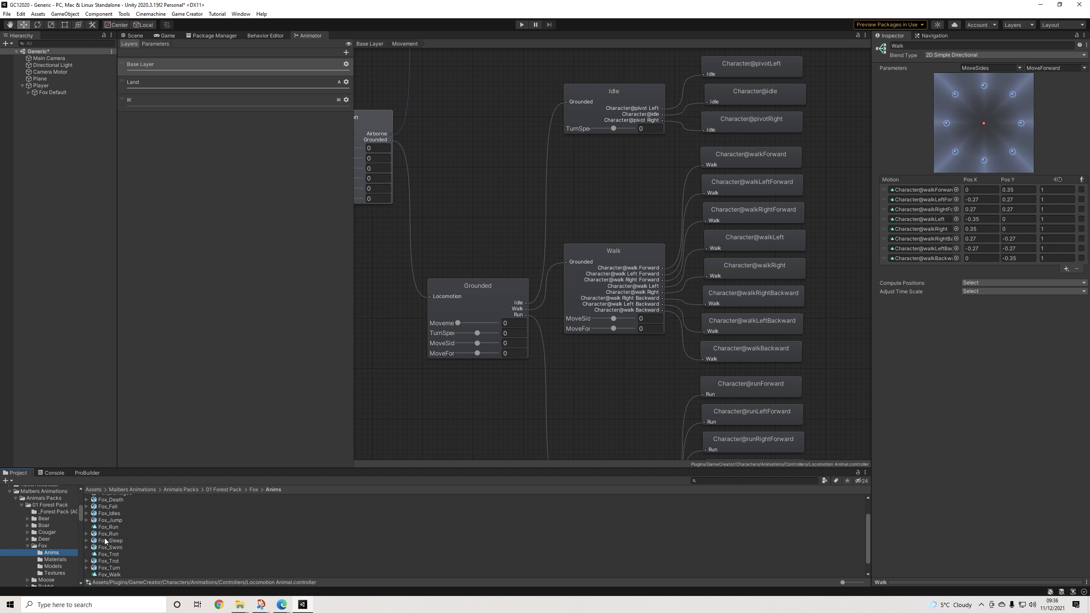
{"action": "scroll", "coordinate": [104, 541], "scroll_direction": "down", "scroll_amount": 1}
{"action": "left_click", "coordinate": [103, 568]}
{"action": "left_click", "coordinate": [87, 568]}
{"action": "scroll", "coordinate": [119, 552], "scroll_direction": "down", "scroll_amount": 3}
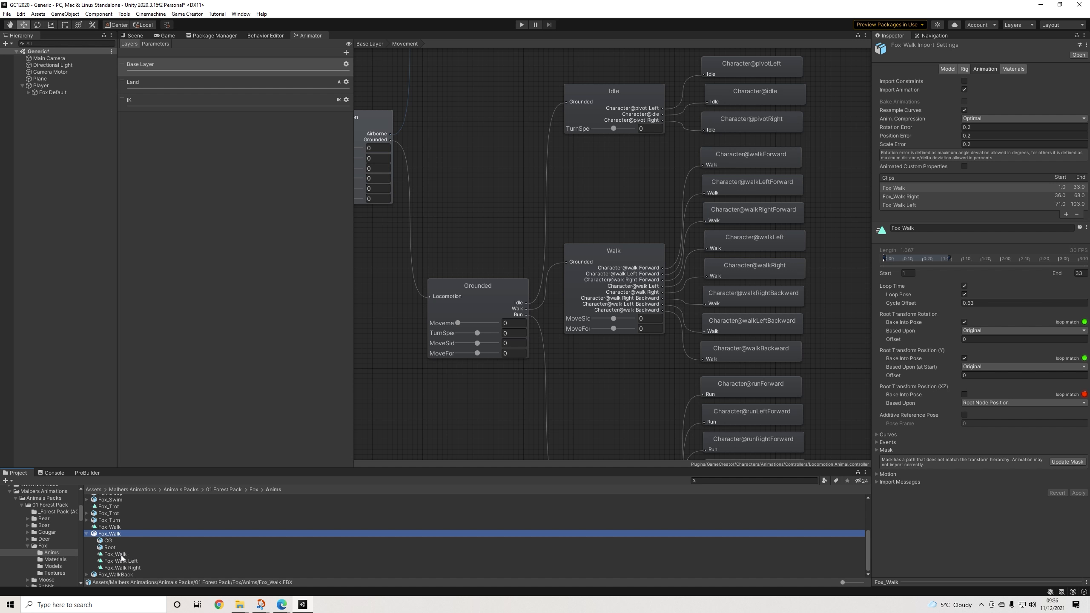
{"action": "left_click", "coordinate": [122, 555]}
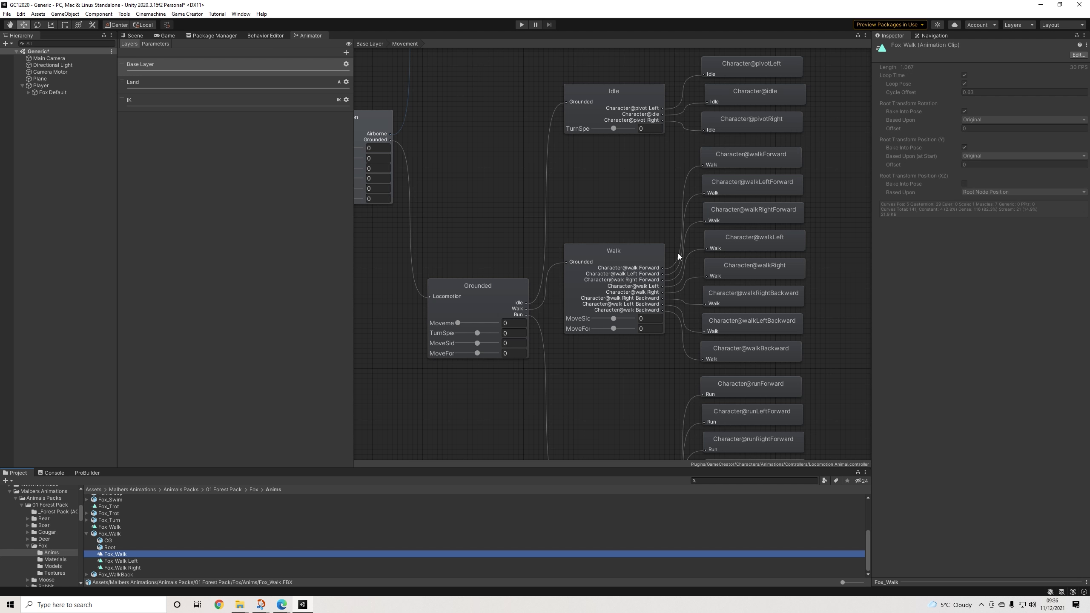
Step: In the Walk blend tree, replace the walkForward motion with Fox_Walk and the walkLeft motion with Fox_Walk Left
{"action": "left_click", "coordinate": [644, 263]}
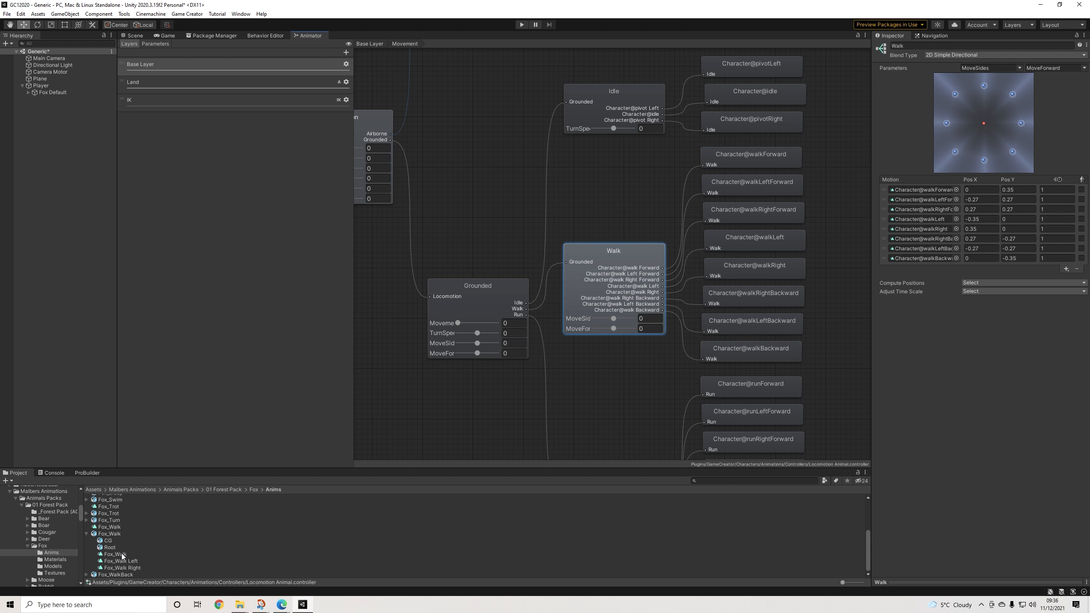
{"action": "left_click_drag", "start_coordinate": [119, 554], "coordinate": [935, 220]}
{"action": "left_click_drag", "start_coordinate": [935, 219], "coordinate": [937, 192]}
{"action": "left_click_drag", "start_coordinate": [938, 192], "coordinate": [937, 191]}
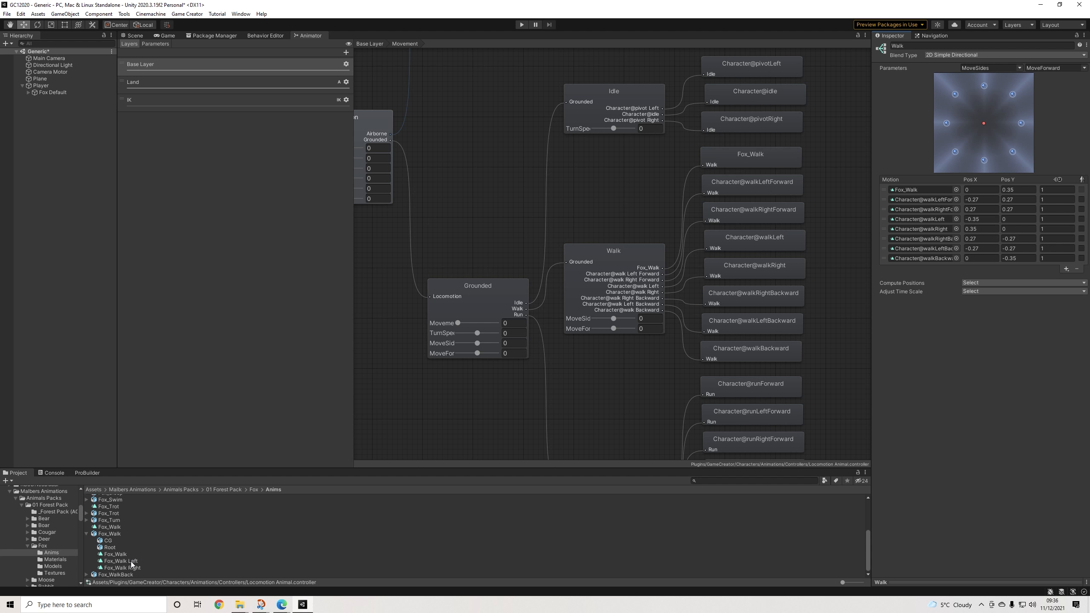
{"action": "left_click_drag", "start_coordinate": [131, 562], "coordinate": [935, 228]}
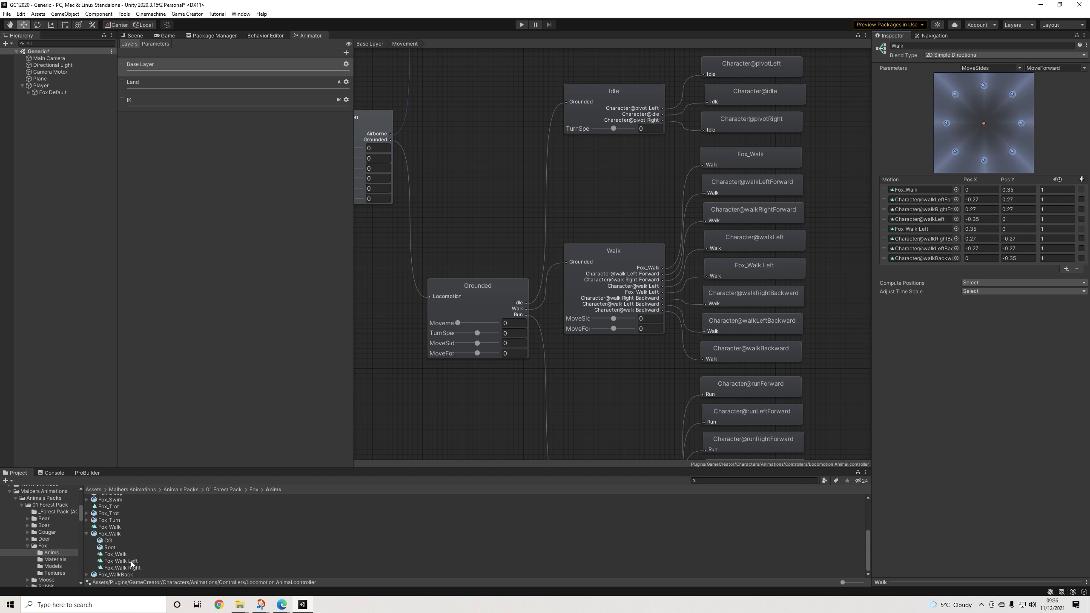
{"action": "left_click_drag", "start_coordinate": [132, 562], "coordinate": [935, 220]}
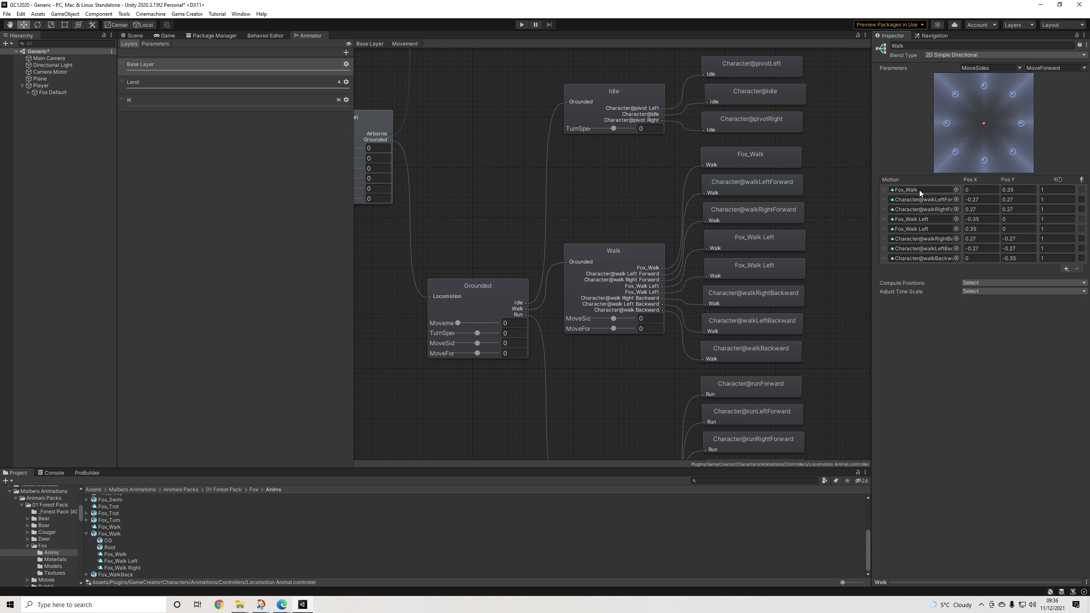
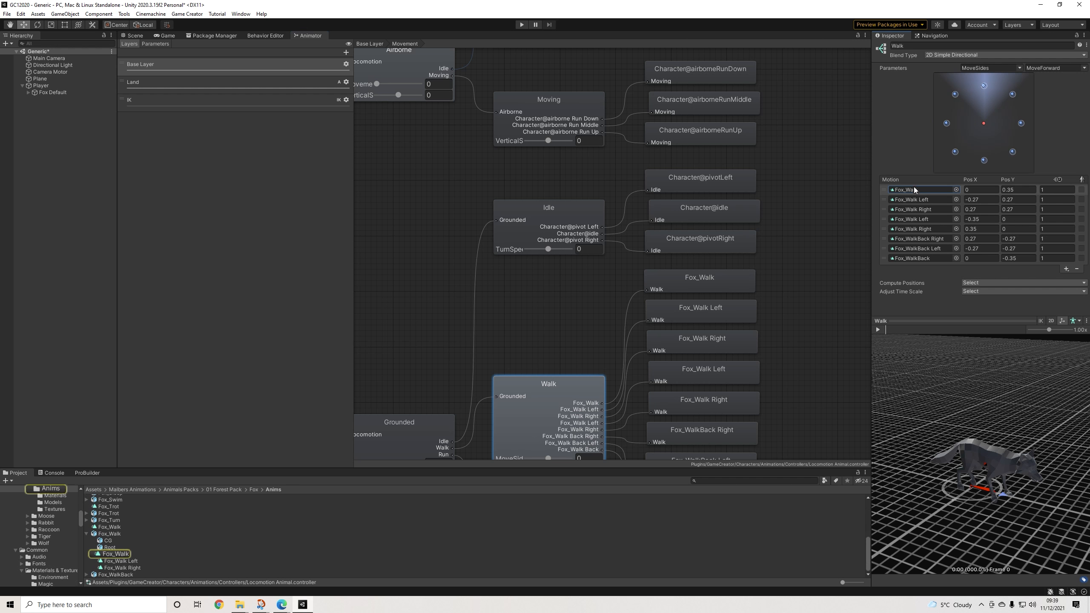
Step: Replace all three motions of the grounded Idle blend tree with the Fox_Idle01 clip and preview the result
{"action": "left_click", "coordinate": [590, 209]}
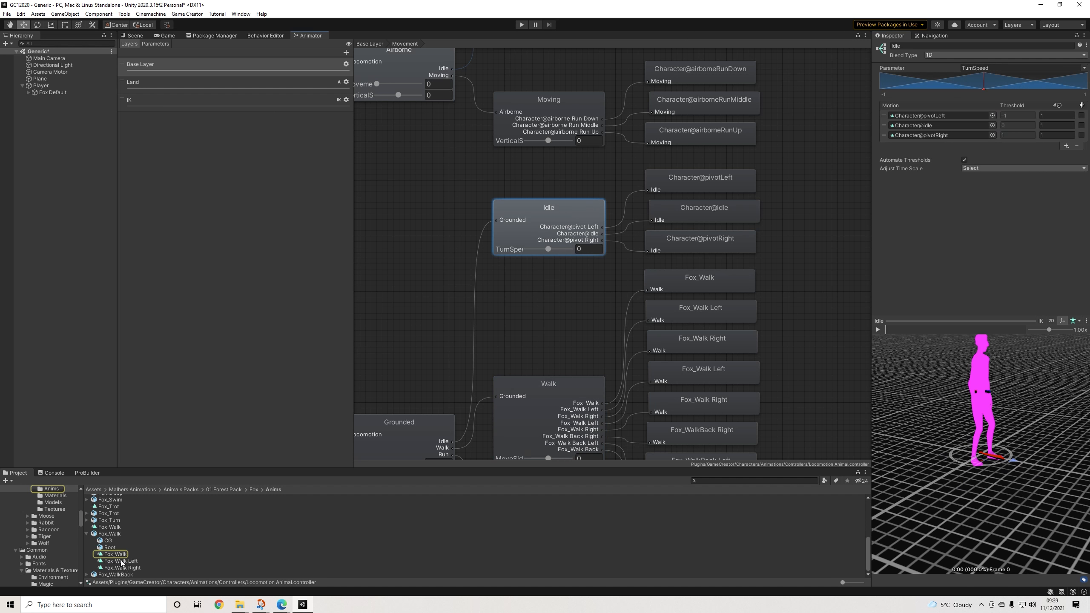
{"action": "scroll", "coordinate": [115, 549], "scroll_direction": "up", "scroll_amount": 4}
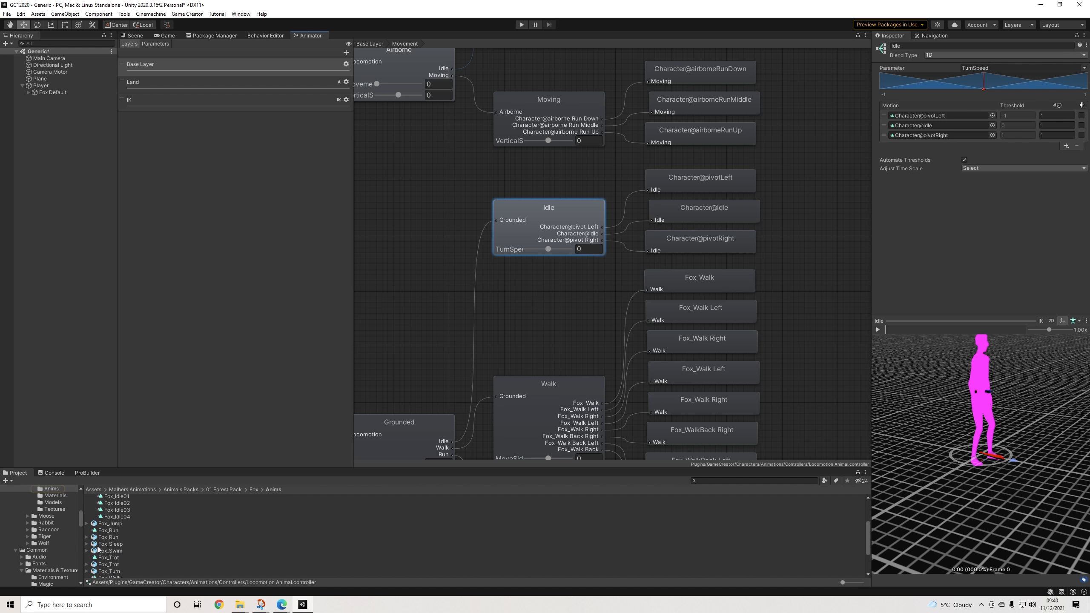
{"action": "scroll", "coordinate": [98, 550], "scroll_direction": "up", "scroll_amount": 2}
{"action": "left_click_drag", "start_coordinate": [956, 116], "coordinate": [950, 126]}
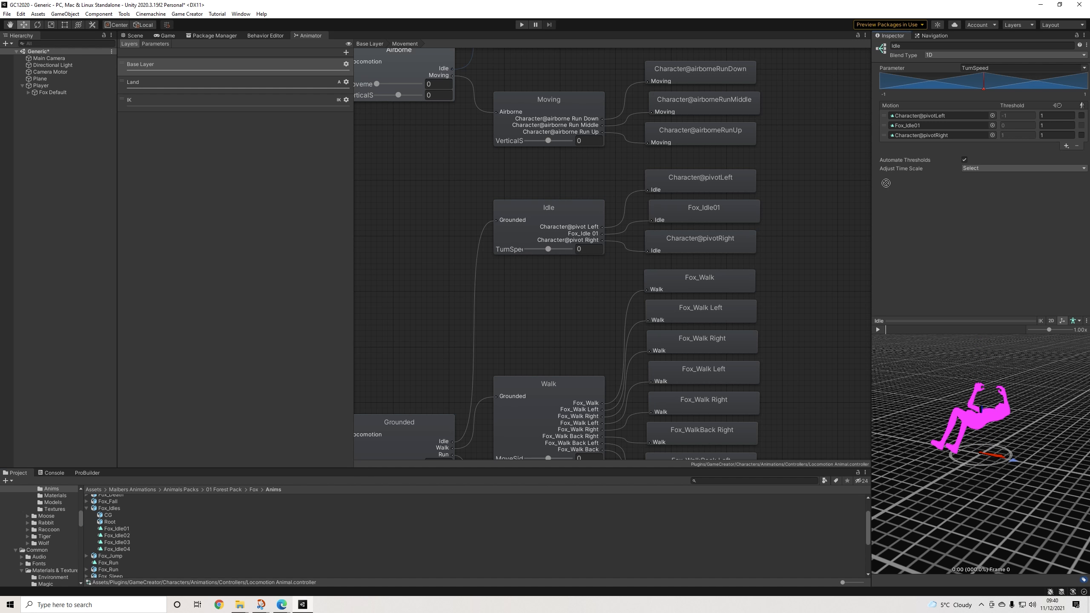
{"action": "left_click_drag", "start_coordinate": [933, 126], "coordinate": [940, 116]}
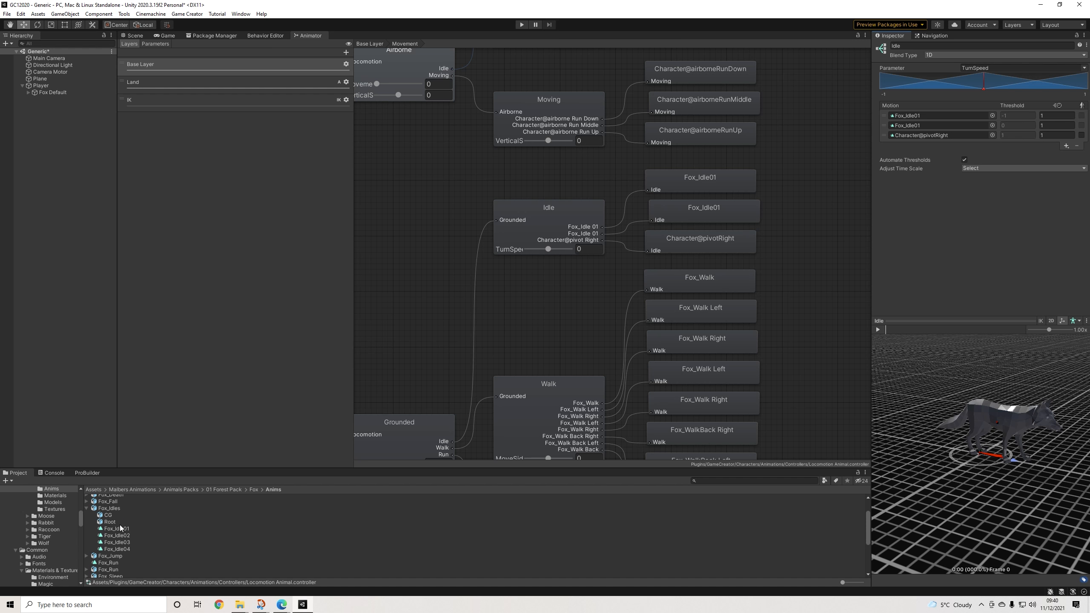
{"action": "left_click_drag", "start_coordinate": [122, 531], "coordinate": [883, 231]}
{"action": "left_click_drag", "start_coordinate": [944, 147], "coordinate": [937, 138]}
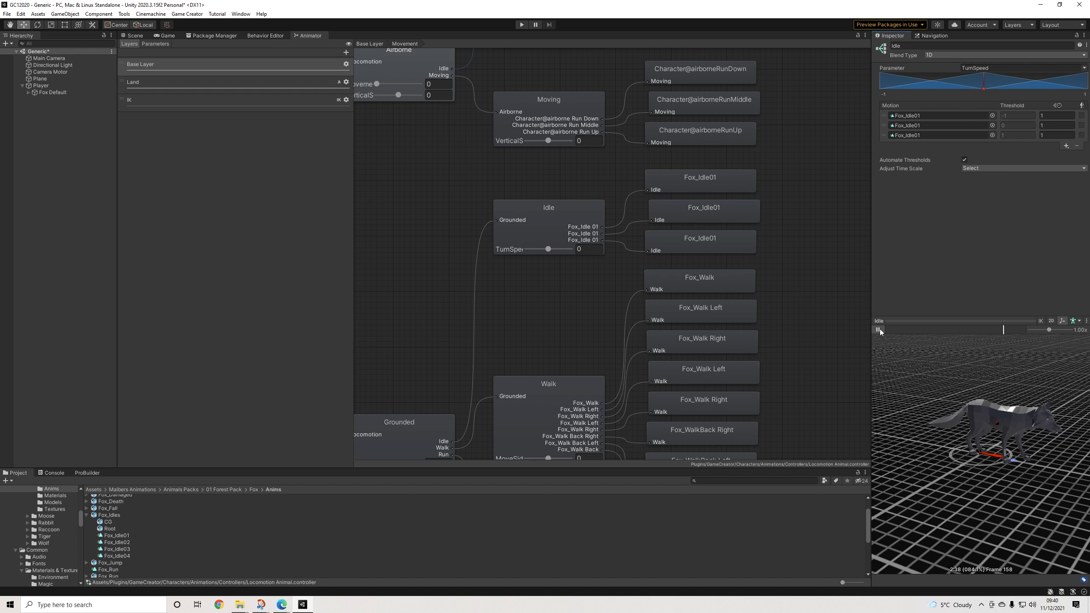
{"action": "left_click", "coordinate": [879, 329]}
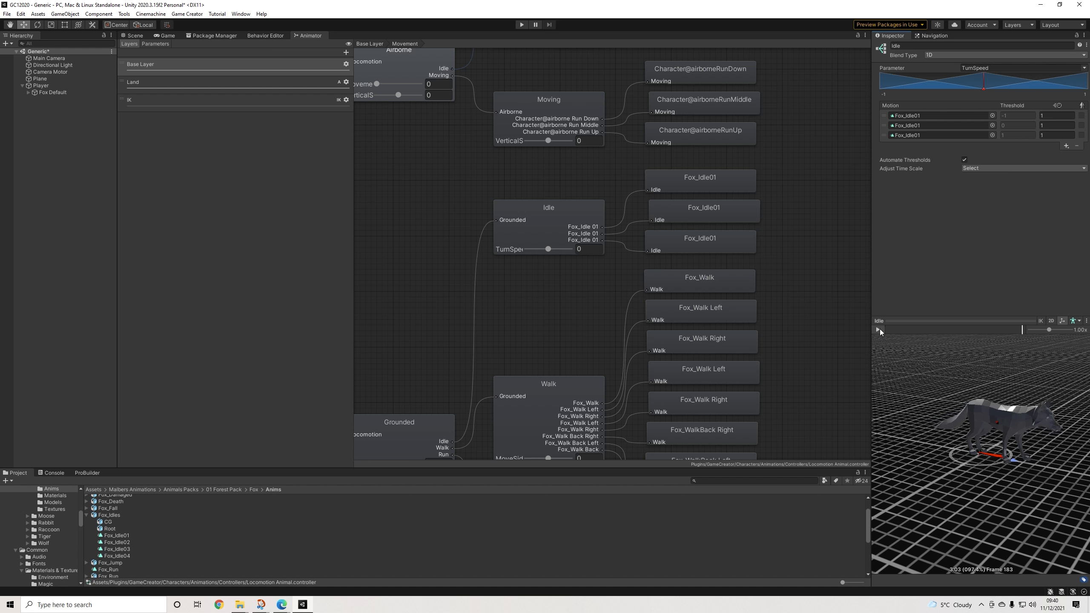
Step: Assign the Locomotion Animal controller to the Animator of the Player's Fox Default model in the scene
{"action": "left_click", "coordinate": [134, 36]}
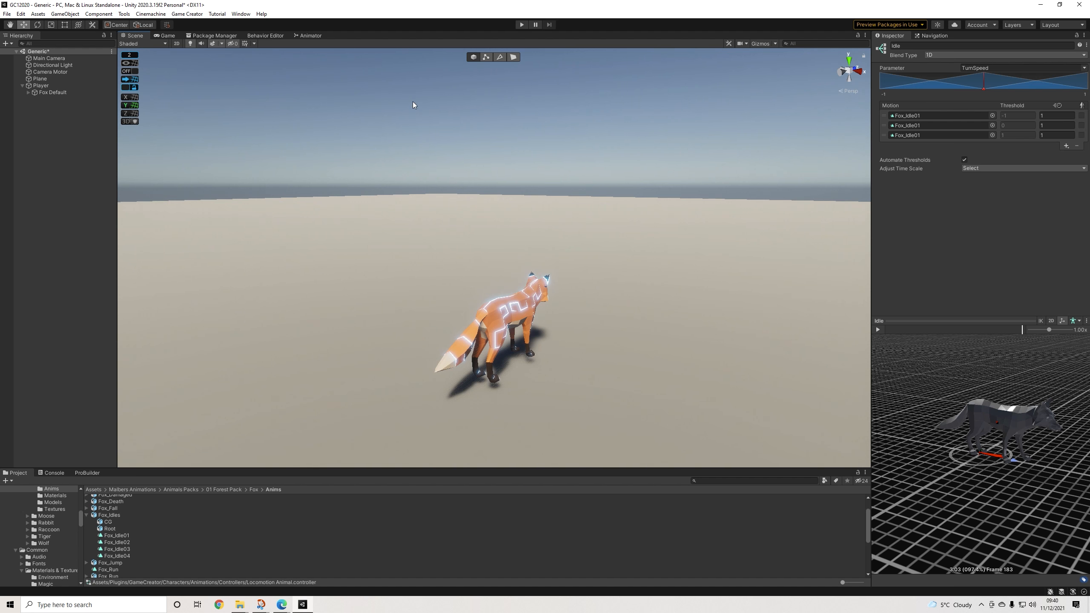
{"action": "left_click", "coordinate": [53, 93]}
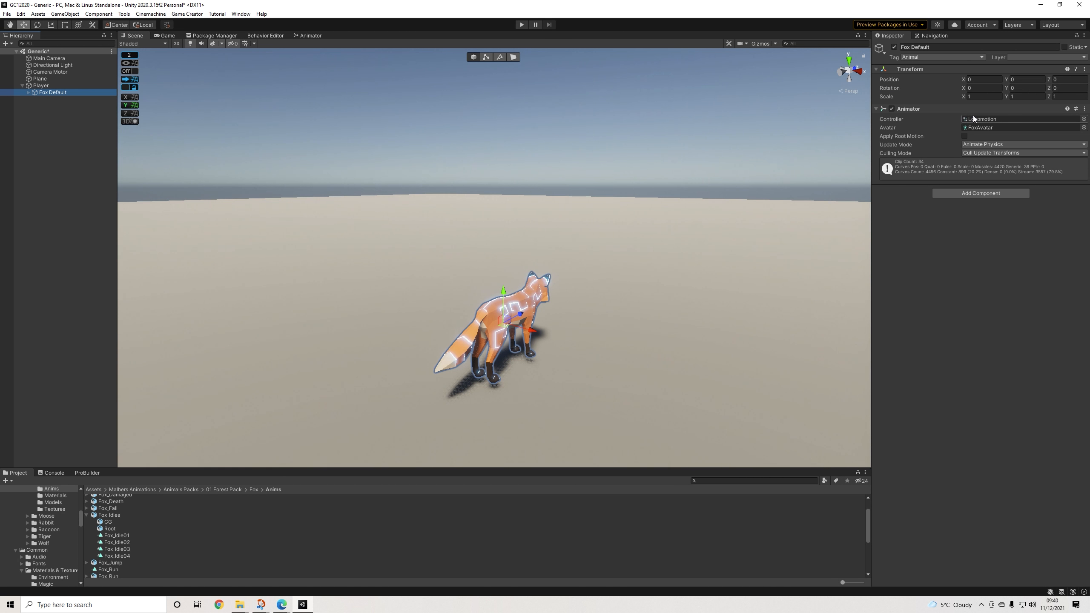
{"action": "left_click", "coordinate": [974, 118]}
{"action": "left_click_drag", "start_coordinate": [143, 499], "coordinate": [736, 314]}
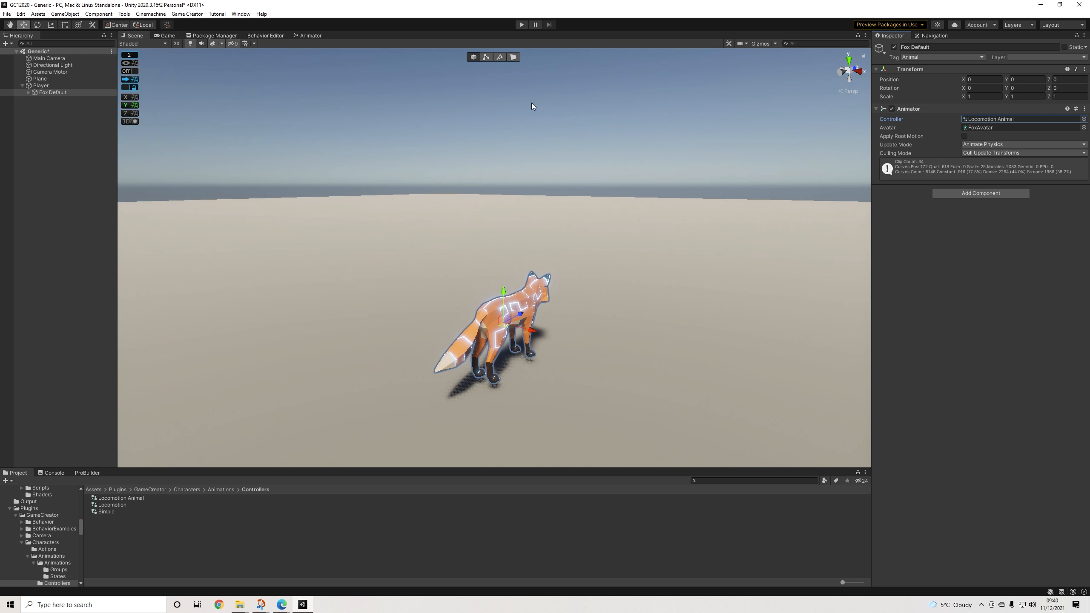
Step: Run the scene in play mode and move the fox forward, backward and sideways to test its locomotion animations
{"action": "left_click", "coordinate": [522, 24]}
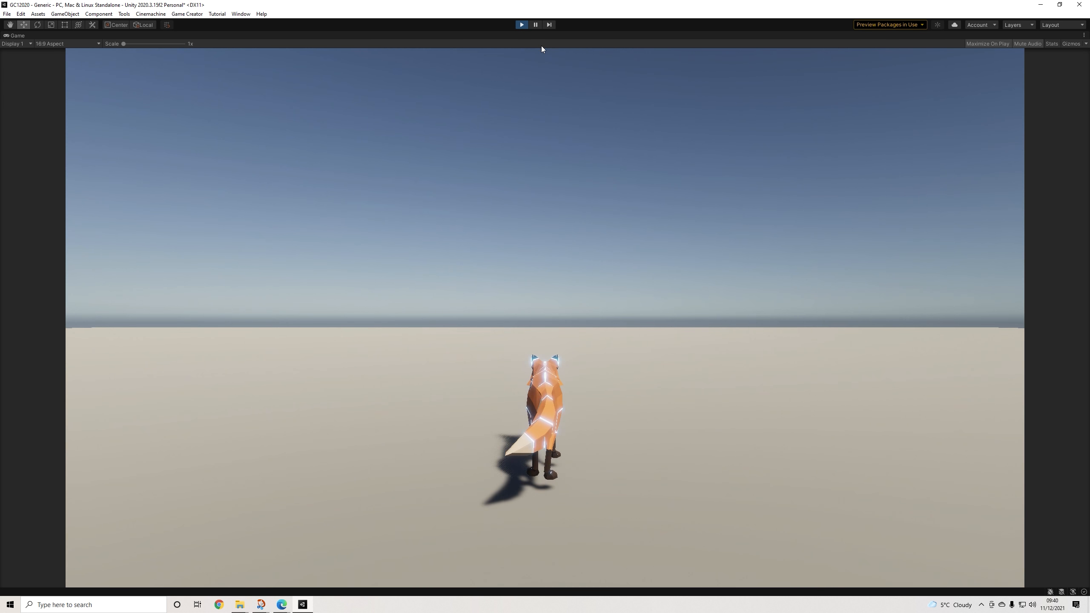
{"action": "key", "text": "w"}
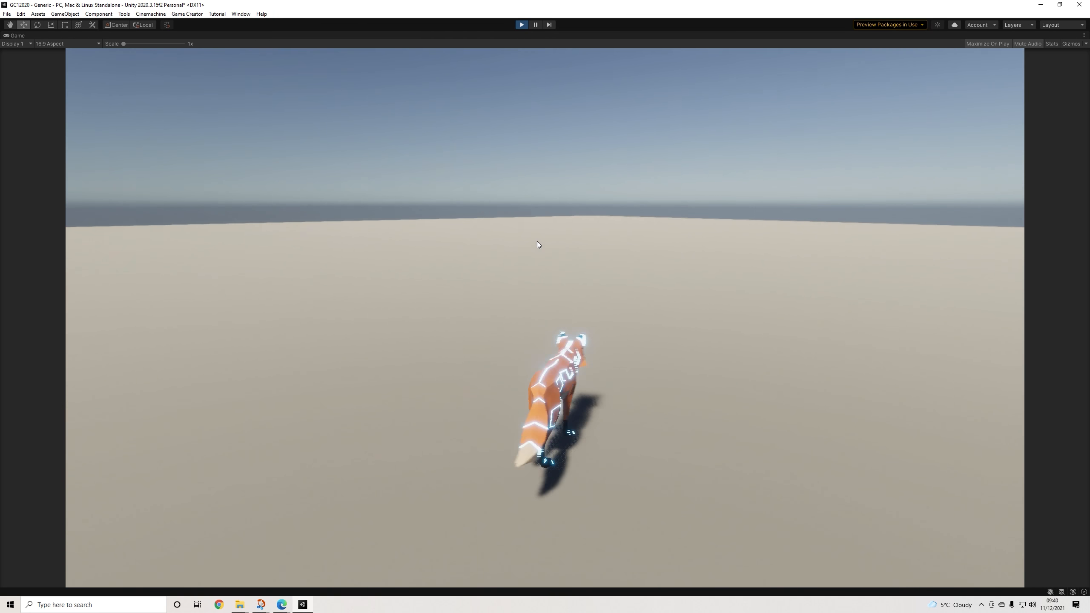
{"action": "key", "text": "d"}
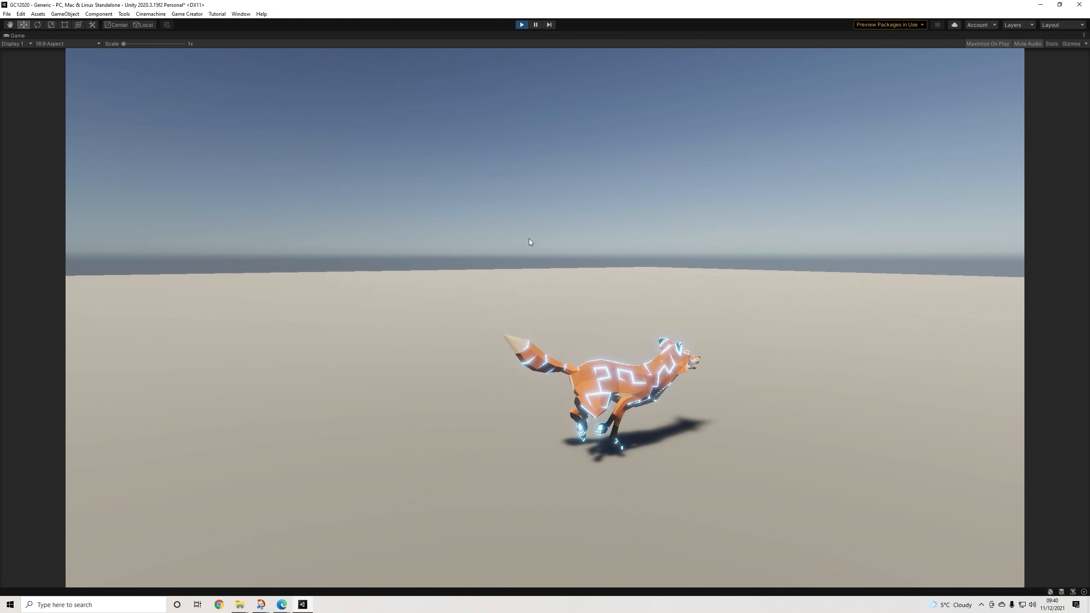
{"action": "key", "text": "a"}
{"action": "key", "text": "w"}
{"action": "key", "text": "d"}
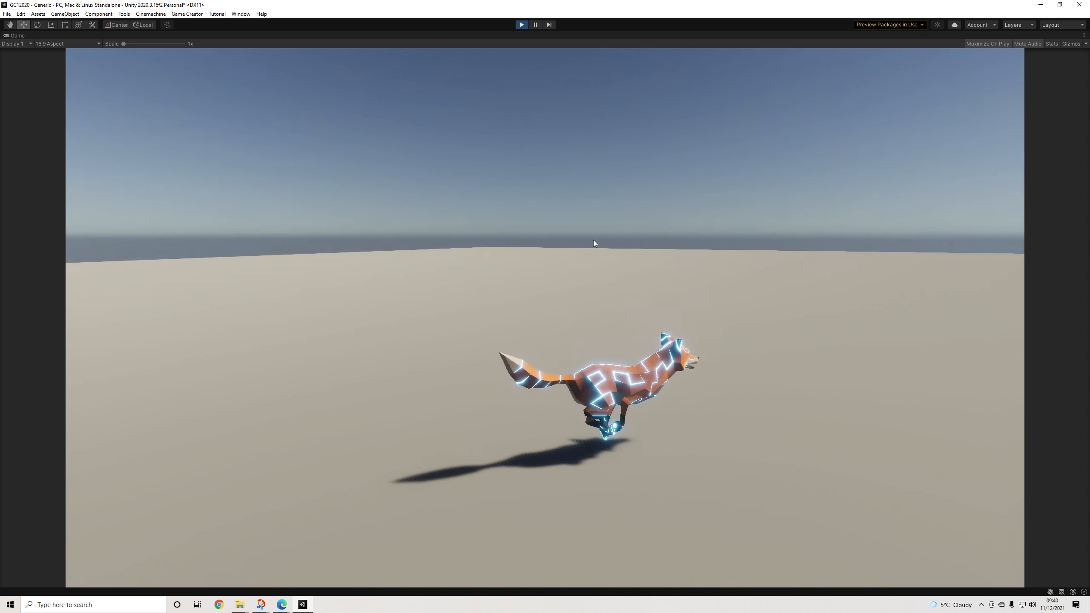
{"action": "key", "text": "w"}
{"action": "key", "text": "d"}
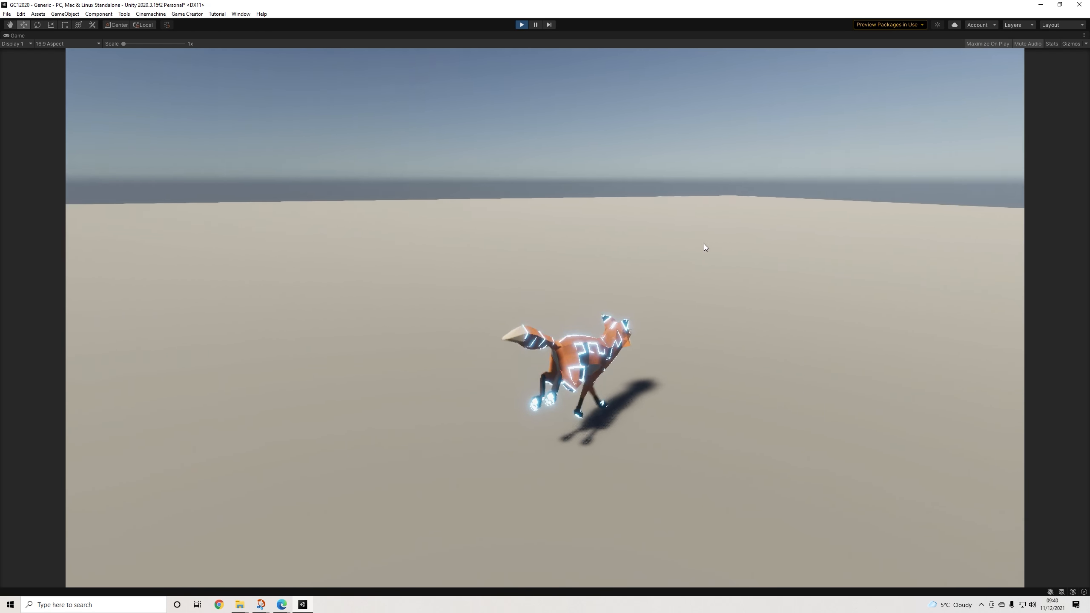
{"action": "key", "text": "s"}
{"action": "key", "text": "a"}
{"action": "key", "text": "w"}
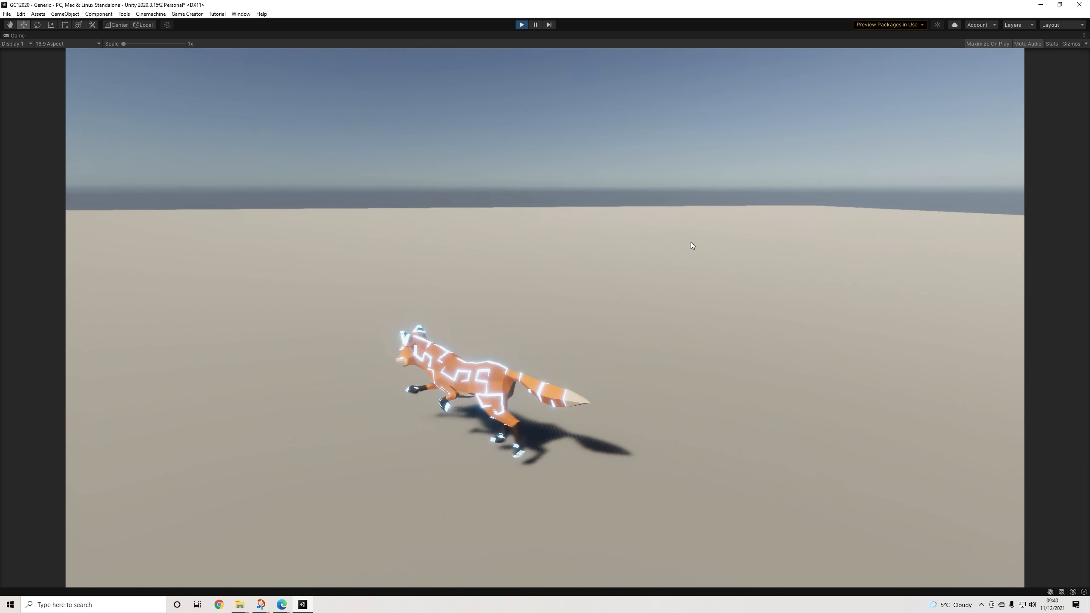
{"action": "key", "text": "d"}
{"action": "key", "text": "w"}
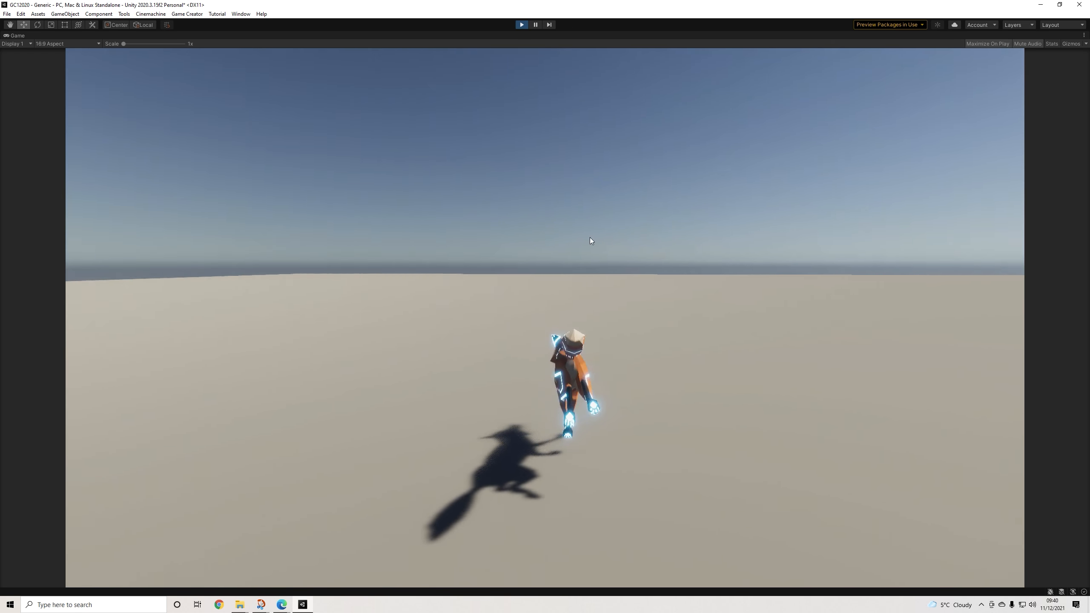
{"action": "key", "text": "d"}
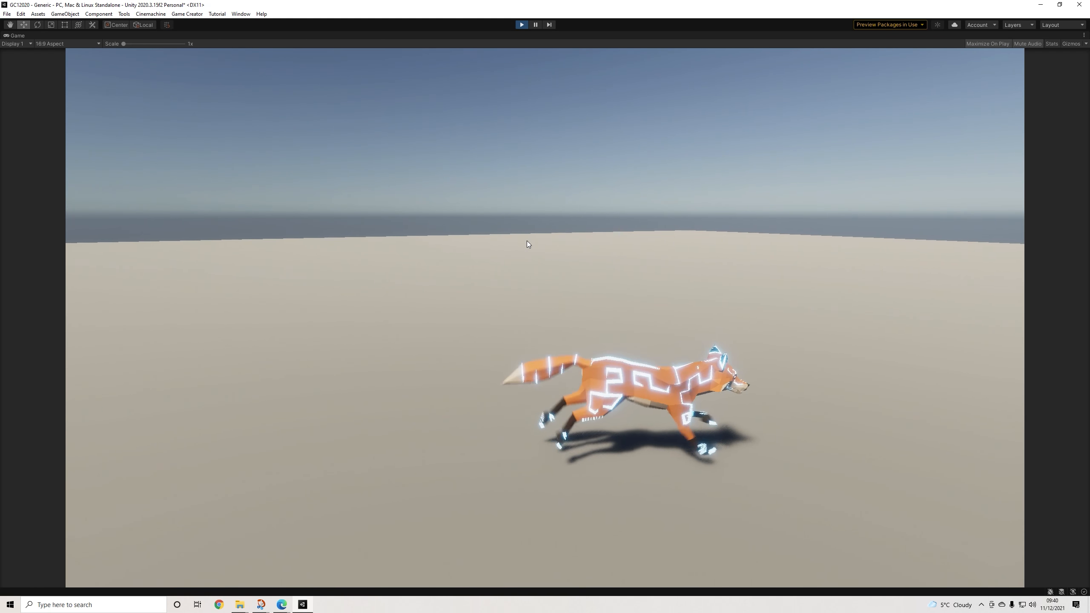
{"action": "key", "text": "a"}
{"action": "key", "text": "s"}
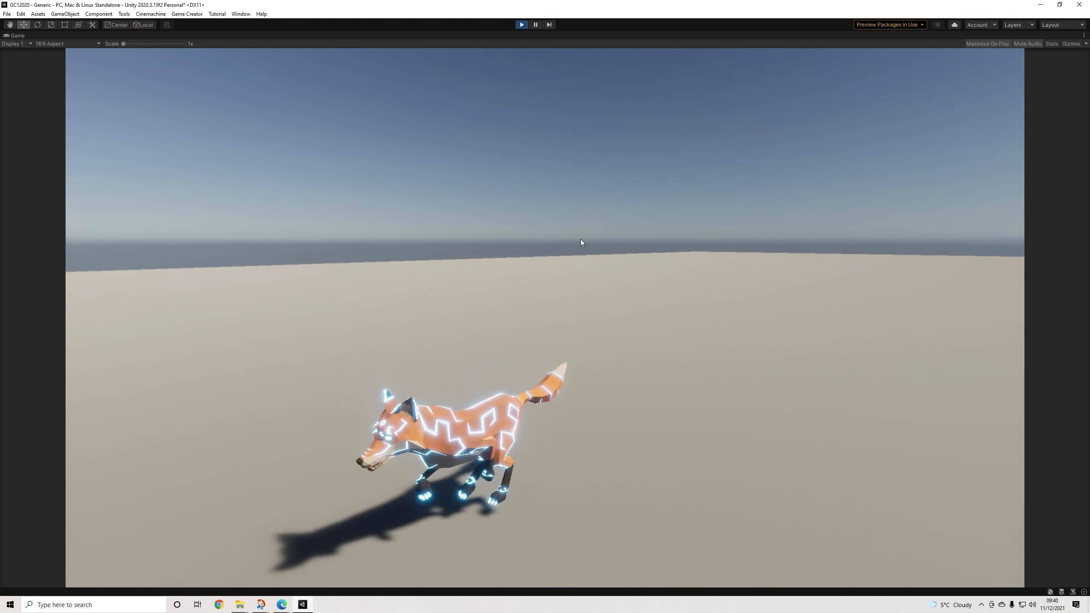
Step: Move the fox sideways and forward to finish checking its running animation, and stop play mode
{"action": "key", "text": "d"}
{"action": "key", "text": "w"}
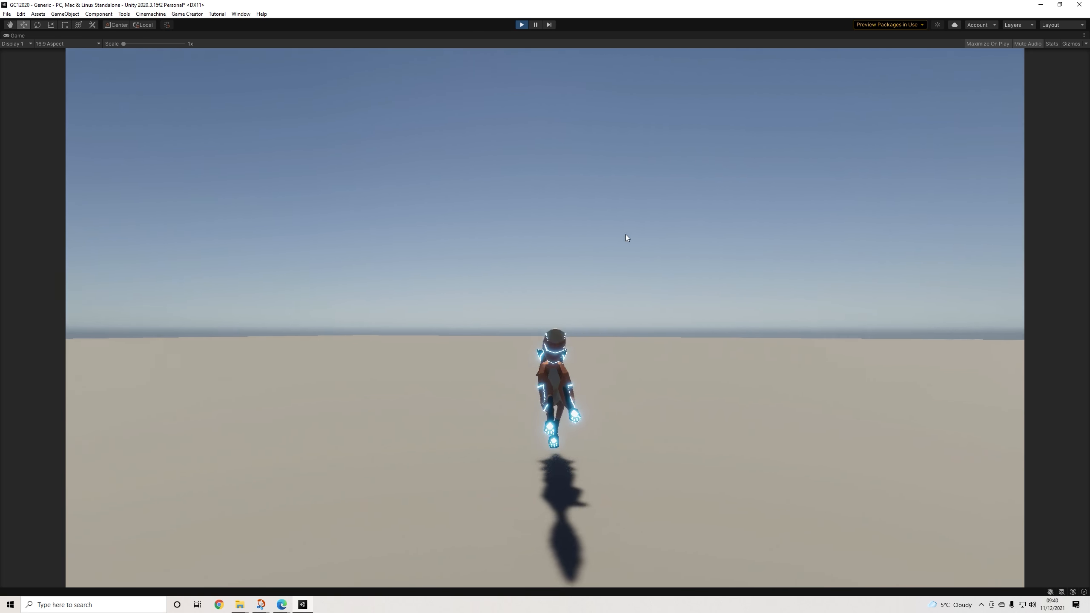
{"action": "key", "text": "d"}
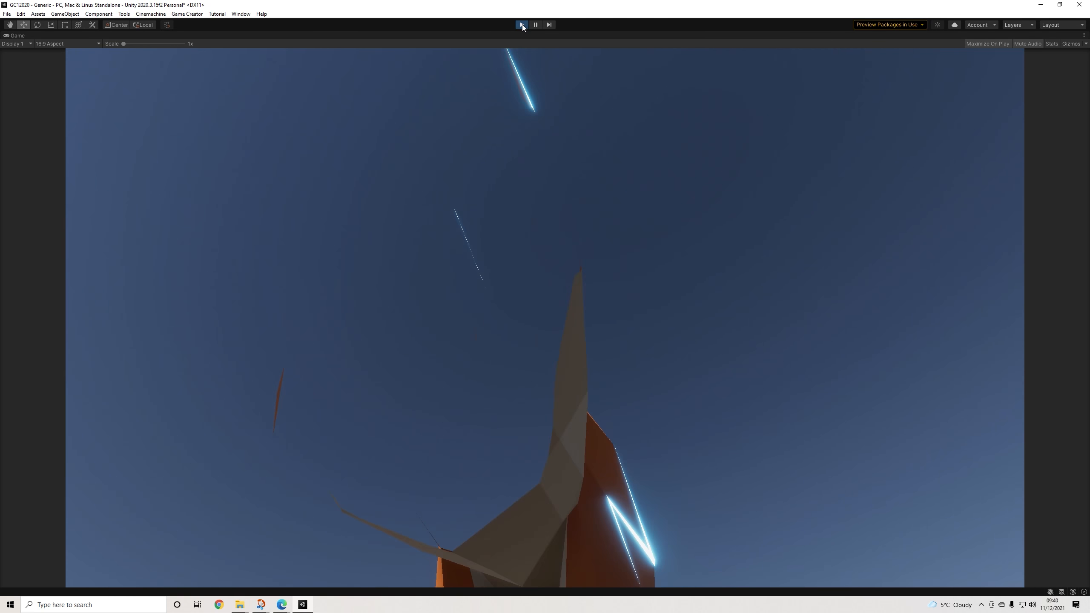
{"action": "left_click", "coordinate": [522, 24]}
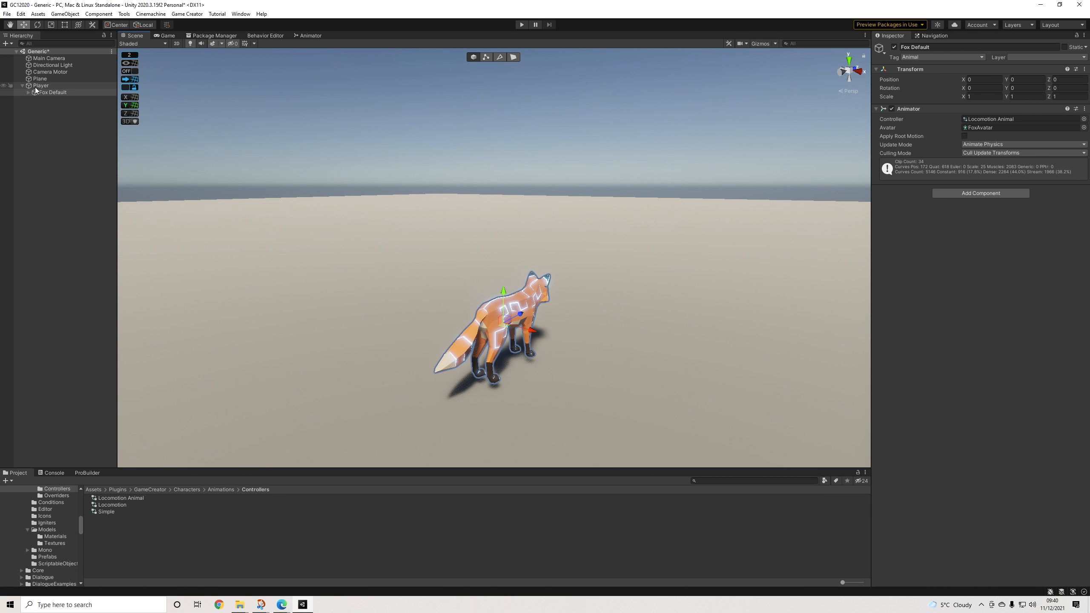
Step: Disable Use Smart Head IK and Use Procedural Landing in the Player's Character Animator, and toggle Use Foot IK off and back on
{"action": "left_click", "coordinate": [36, 86]}
{"action": "left_click_drag", "start_coordinate": [549, 372], "coordinate": [399, 343], "text": "alt"}
{"action": "middle_click_drag", "start_coordinate": [399, 343], "coordinate": [404, 280]}
{"action": "scroll", "coordinate": [404, 280], "scroll_direction": "up", "scroll_amount": 4}
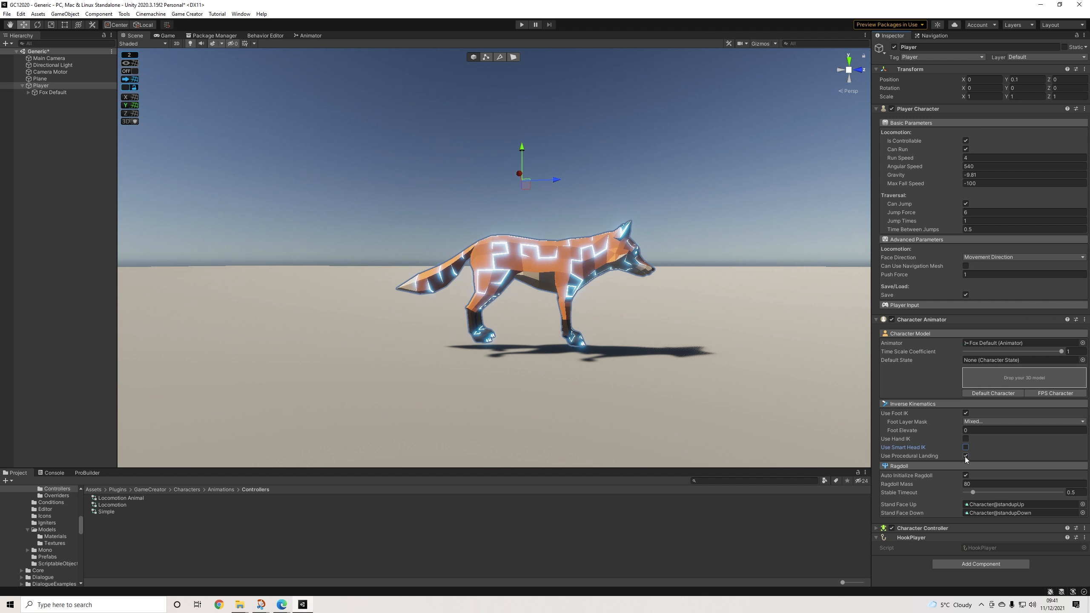
{"action": "left_click", "coordinate": [966, 414]}
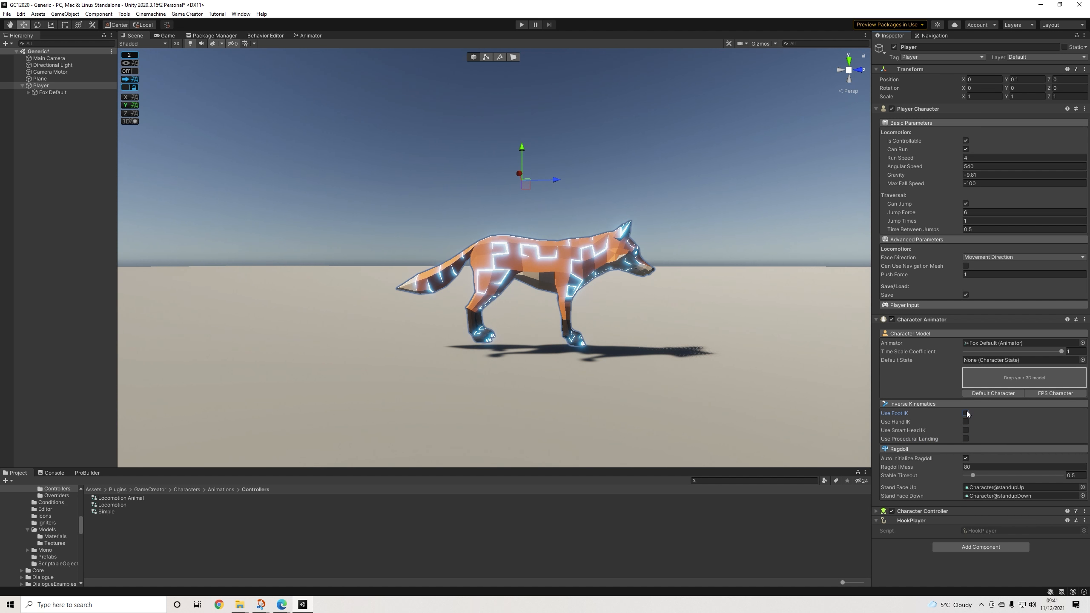
{"action": "left_click", "coordinate": [966, 414]}
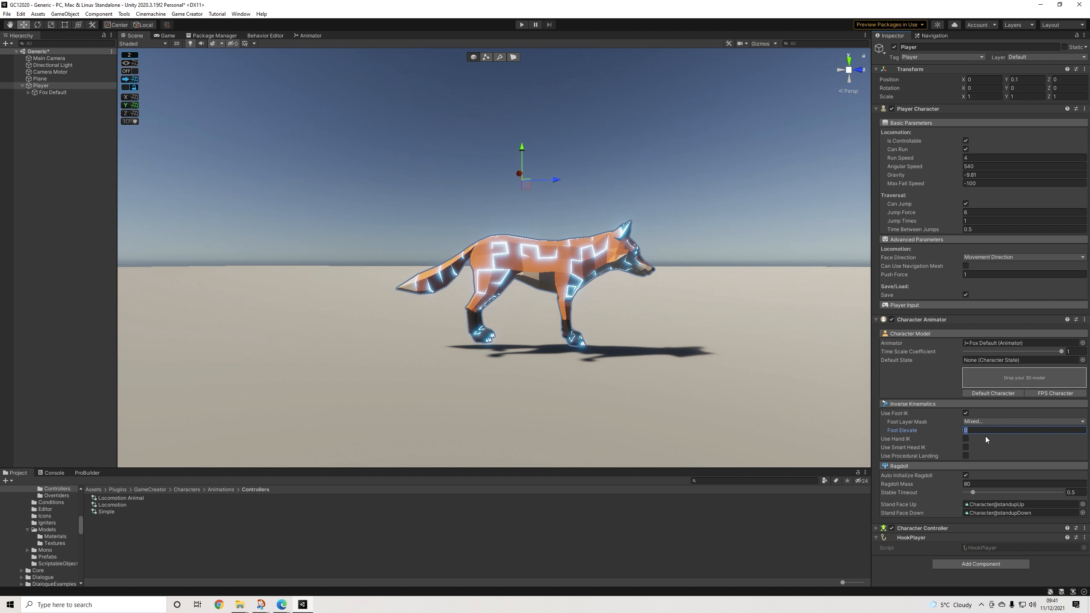
Step: Run the scene, try Foot Elevate values of 0.1 and 1 on the Player, and stop play mode
{"action": "left_click", "coordinate": [523, 26]}
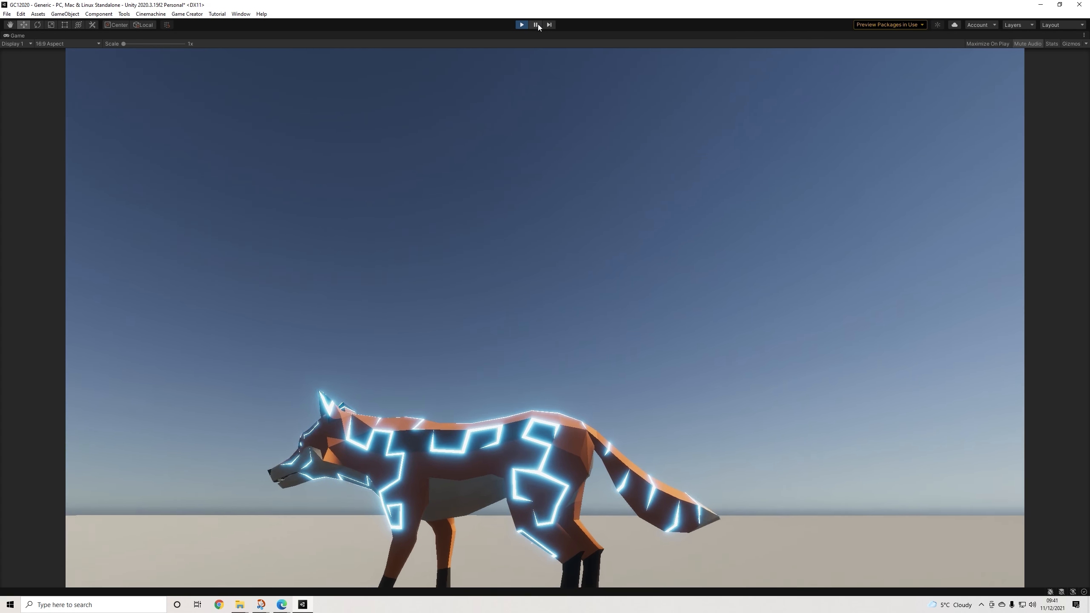
{"action": "left_click", "coordinate": [538, 24]}
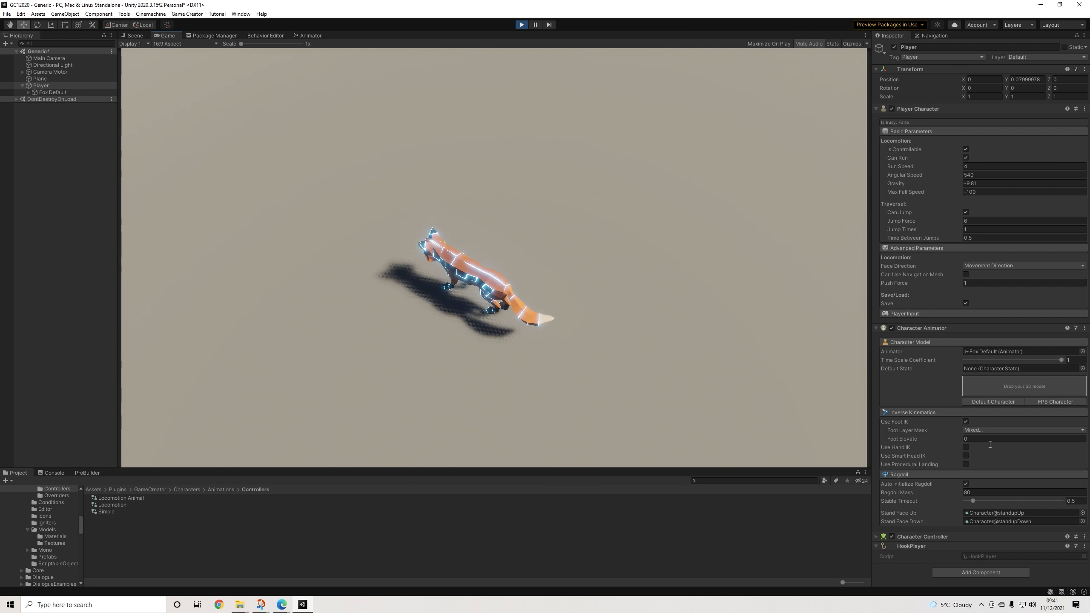
{"action": "left_click", "coordinate": [992, 440]}
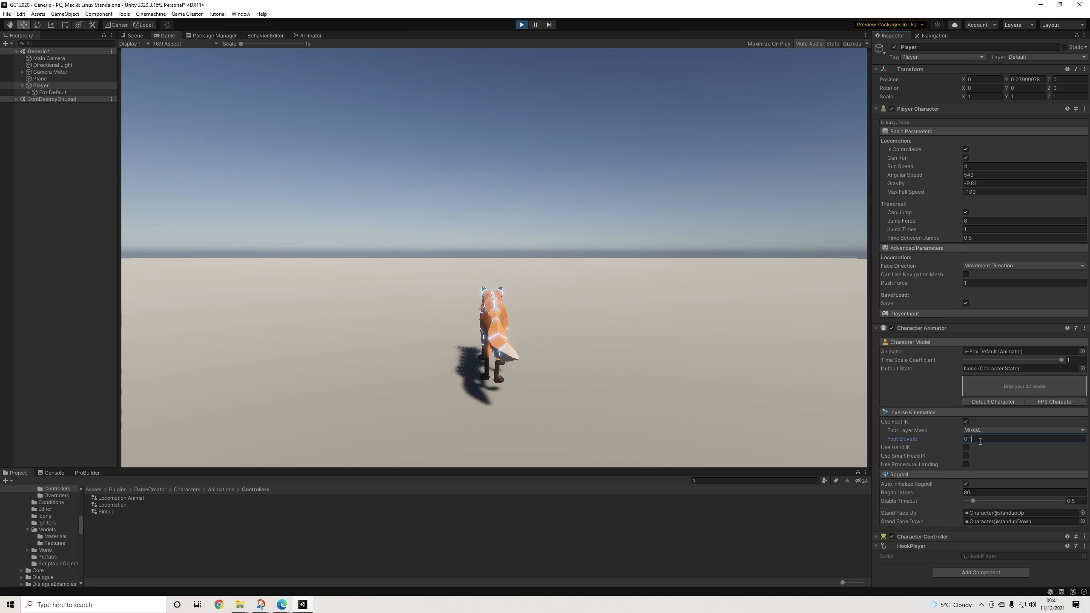
{"action": "key", "text": "BackSpace"}
{"action": "key", "text": "BackSpace"}
{"action": "type", "text": "1"}
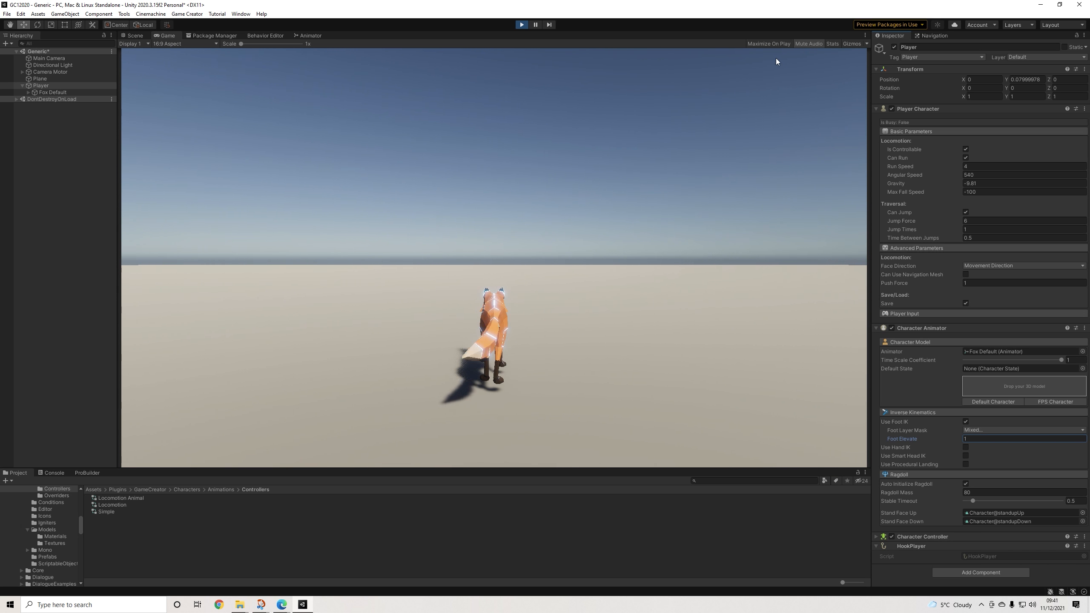
{"action": "left_click", "coordinate": [526, 23]}
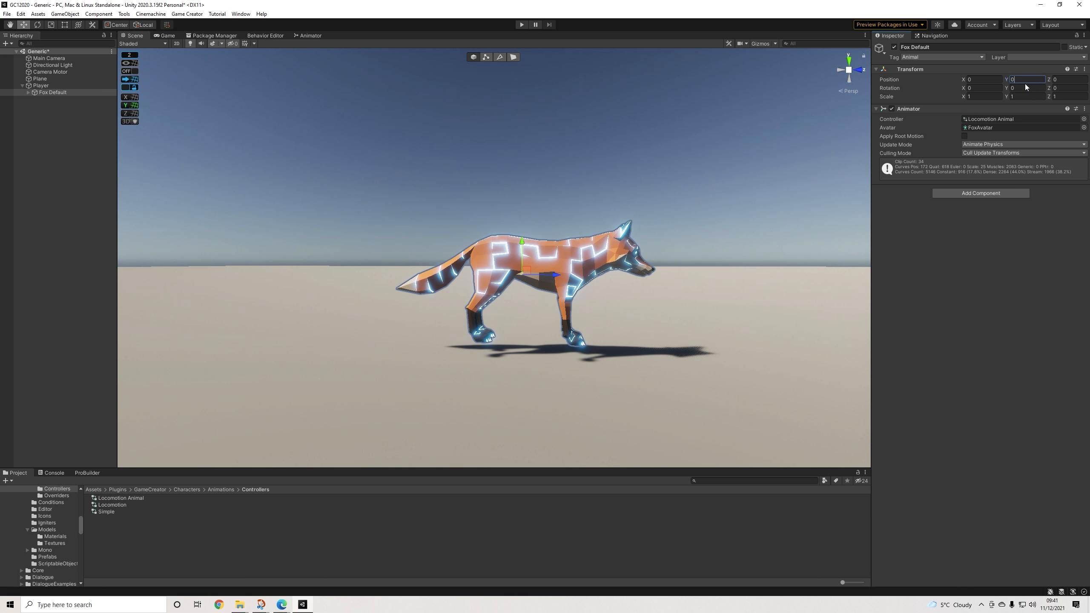
Step: Set the Y position of the Player's Fox Default model to -0.1 after trying 0.1
{"action": "type", "text": ".1"}
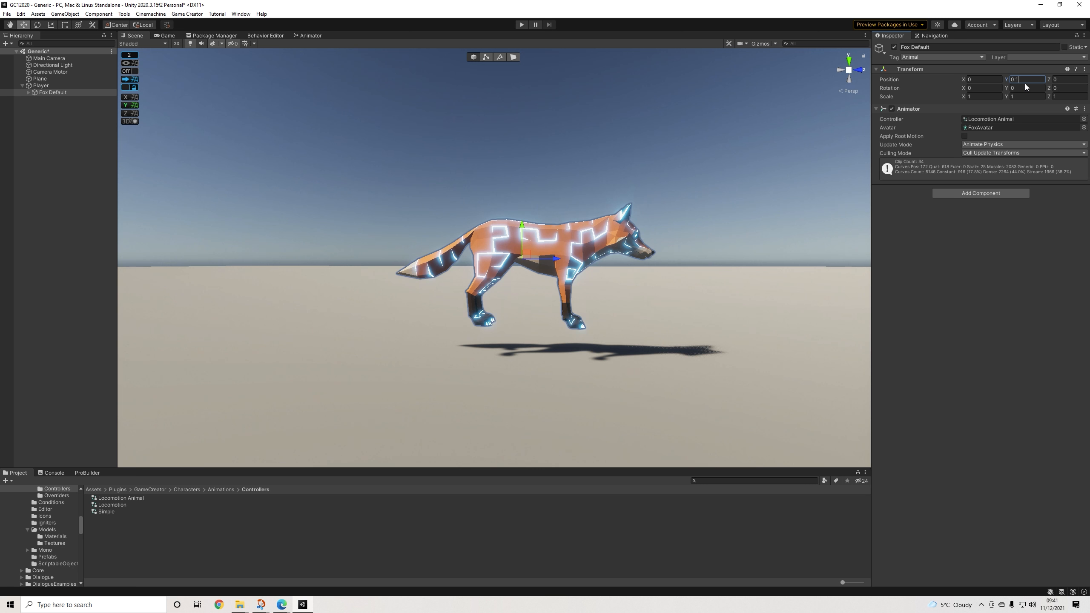
{"action": "key", "text": "BackSpace"}
{"action": "key", "text": "BackSpace"}
{"action": "key", "text": "BackSpace"}
{"action": "type", "text": "-0.1"}
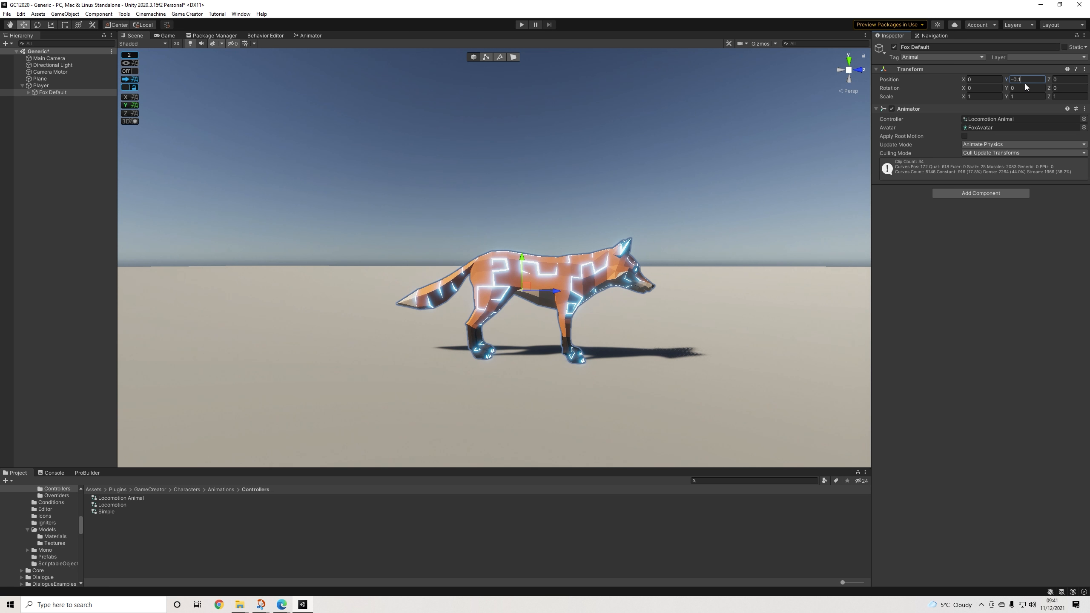
Step: Run the scene and move the fox forward and sideways to check its feet against the ground
{"action": "left_click", "coordinate": [523, 26]}
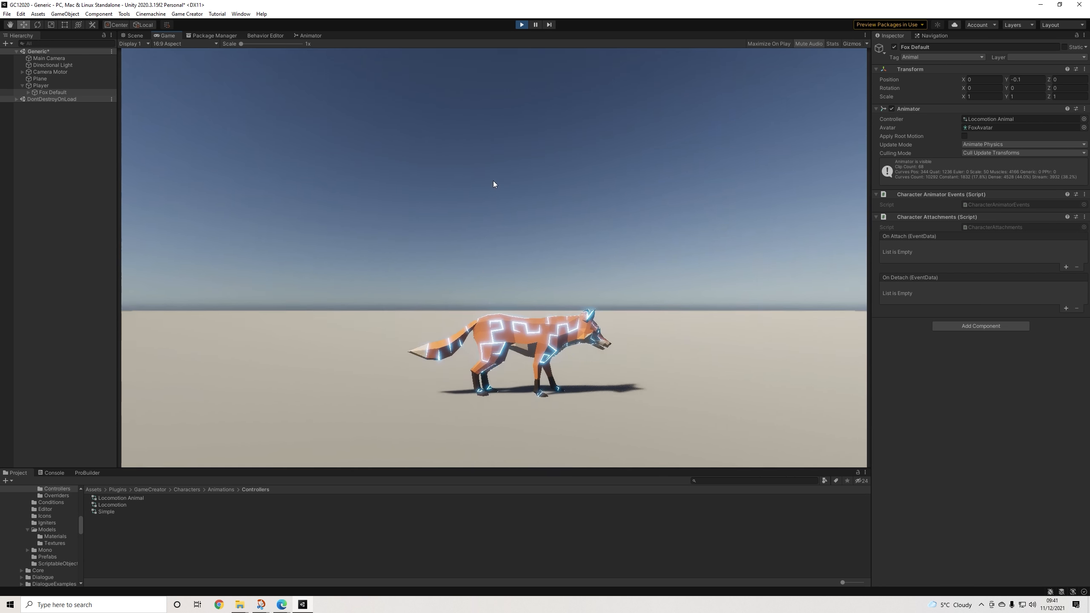
{"action": "key", "text": "w"}
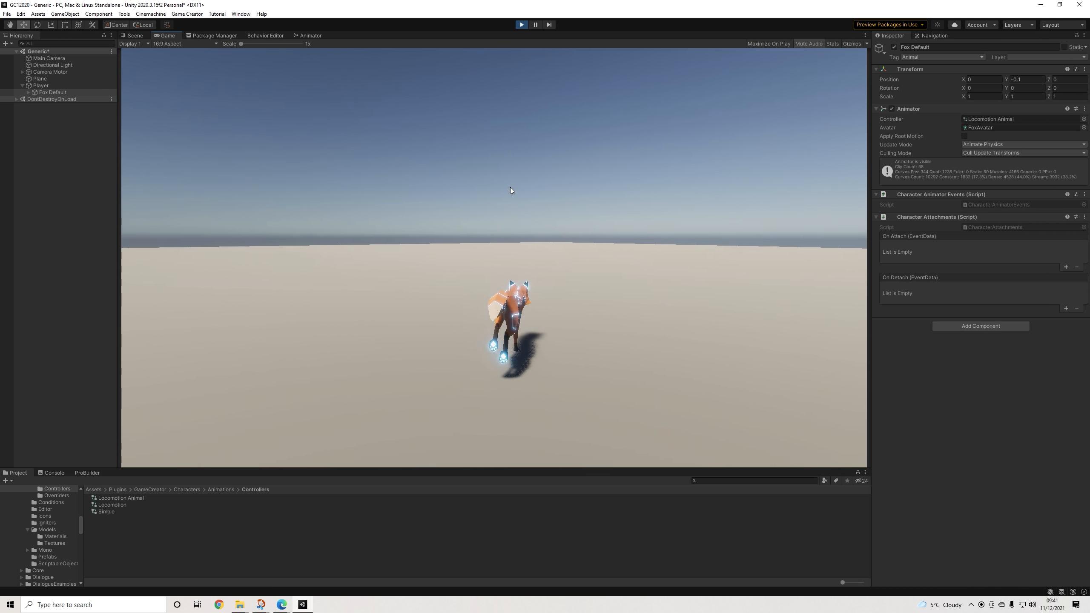
{"action": "key", "text": "d"}
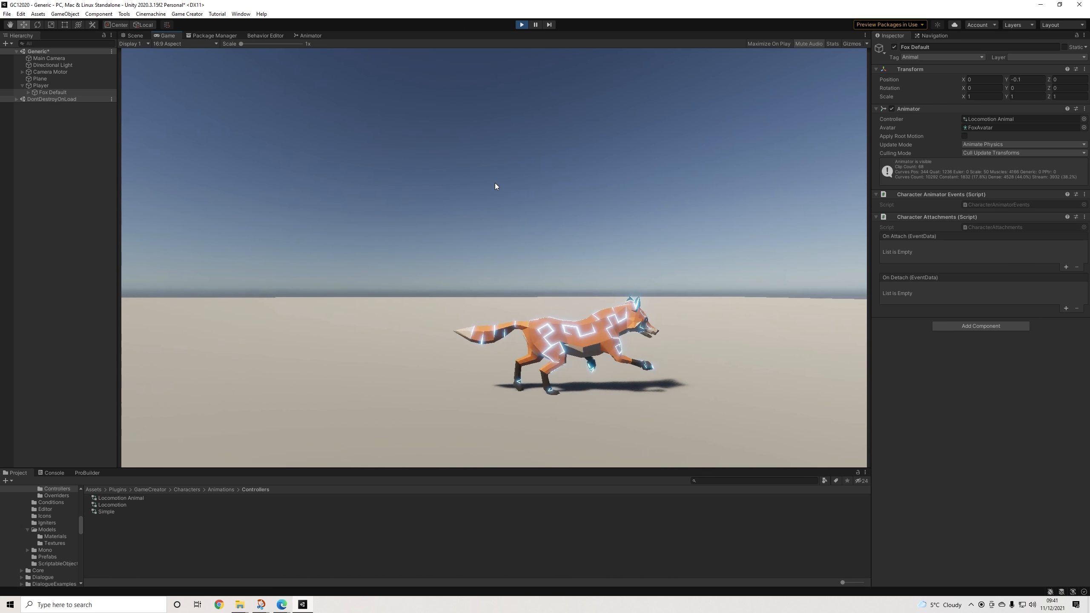
{"action": "key", "text": "a"}
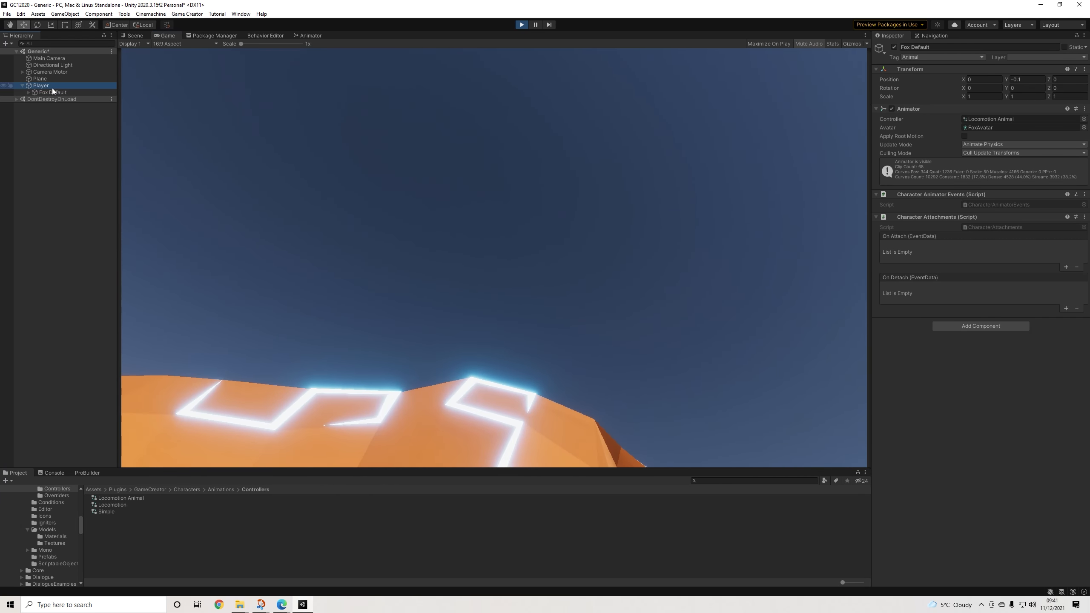
Step: Disable Can Run on the Player during play, test the fox's walk in all directions, and stop play mode
{"action": "left_click", "coordinate": [51, 86]}
{"action": "left_click", "coordinate": [965, 158]}
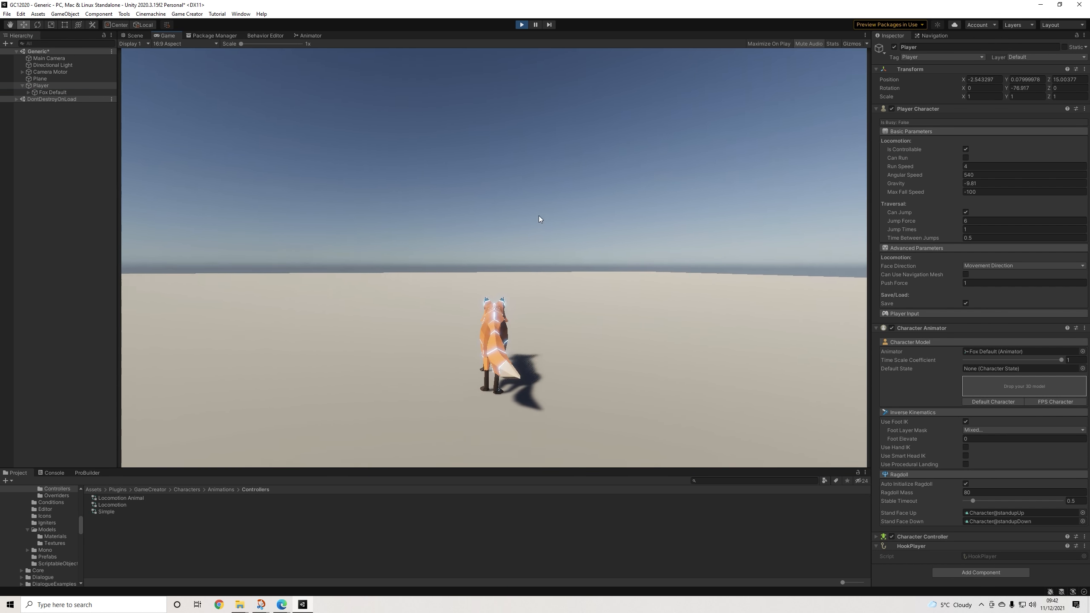
{"action": "key", "text": "a"}
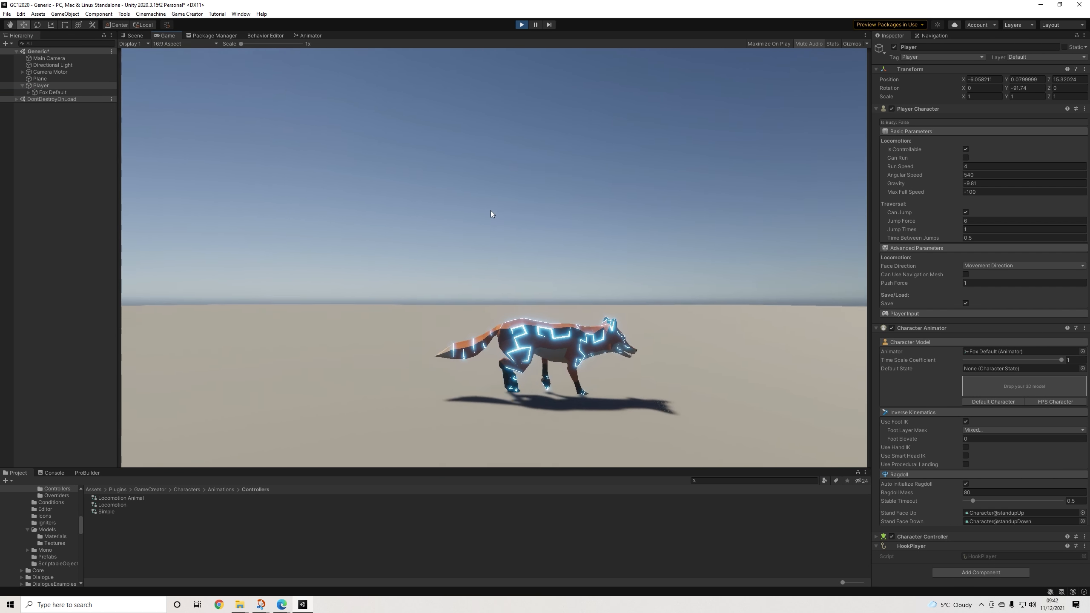
{"action": "key", "text": "d"}
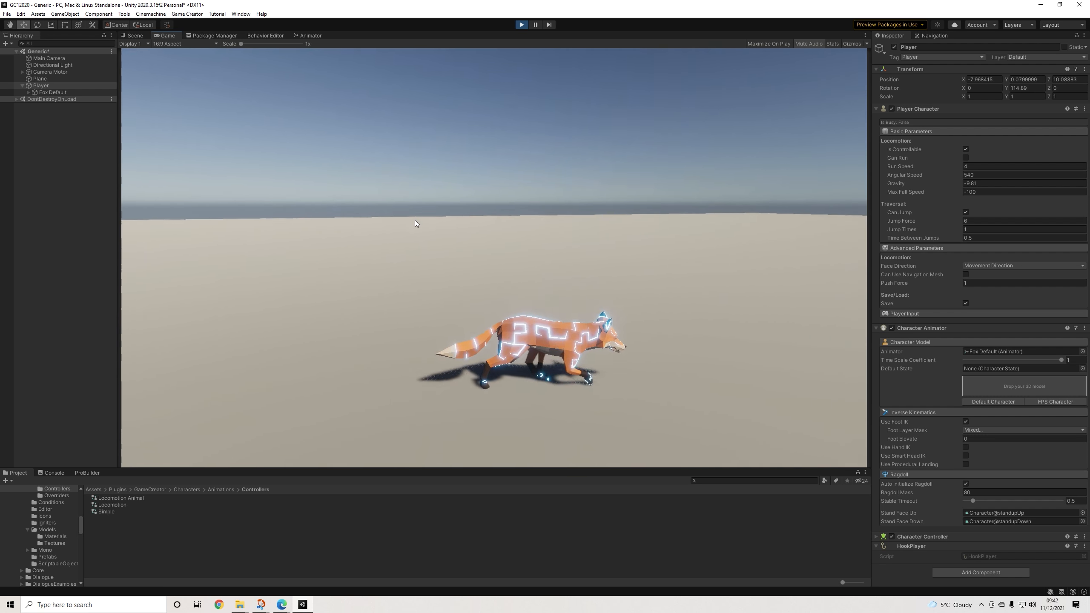
{"action": "key", "text": "w"}
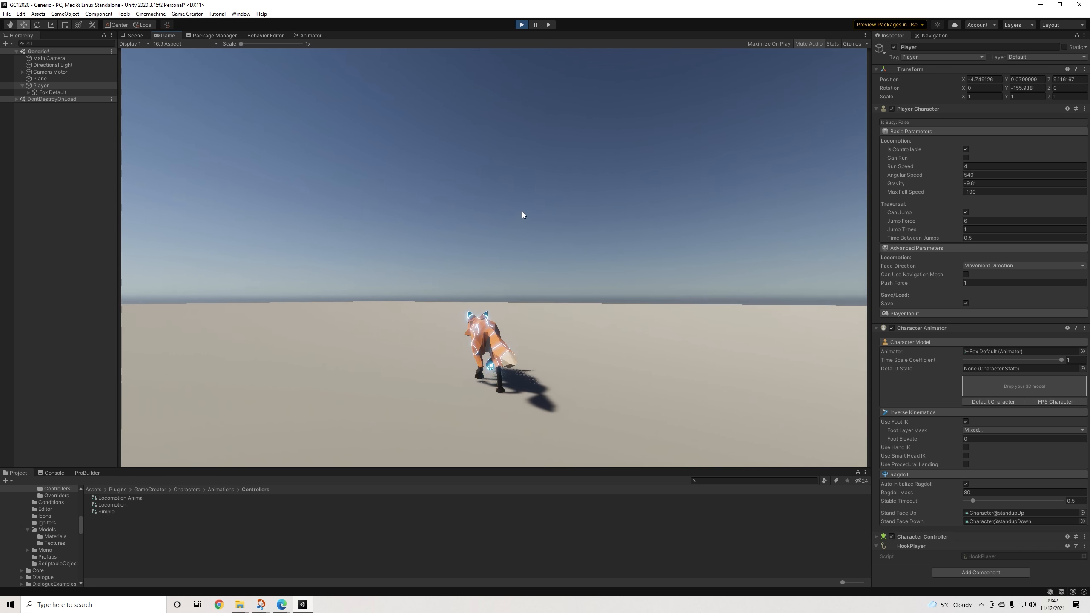
{"action": "key", "text": "d"}
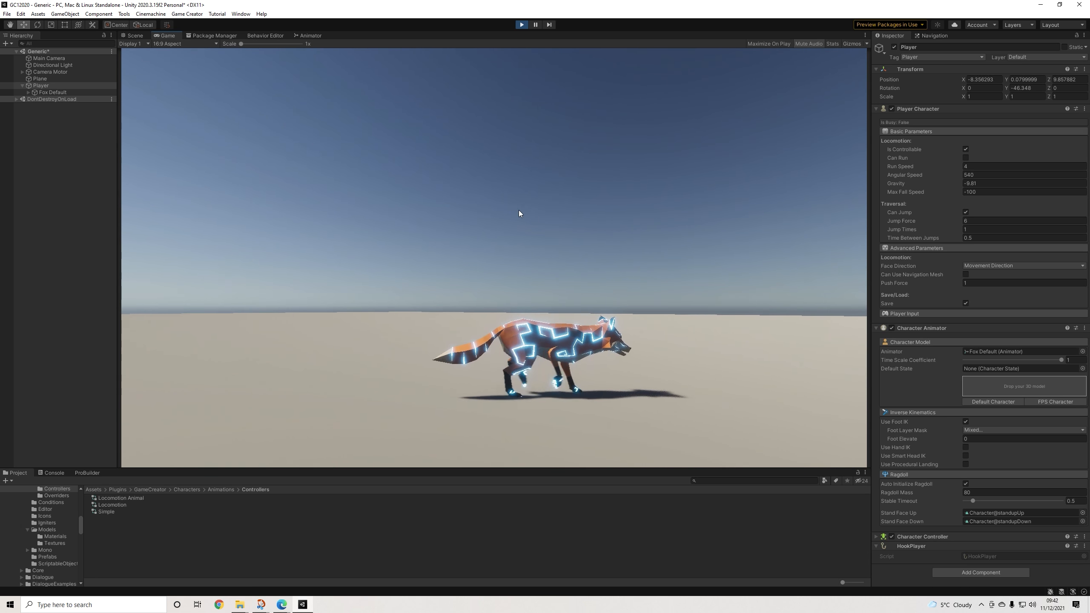
{"action": "key", "text": "s"}
{"action": "key", "text": "a"}
{"action": "key", "text": "w"}
{"action": "left_click", "coordinate": [519, 27]}
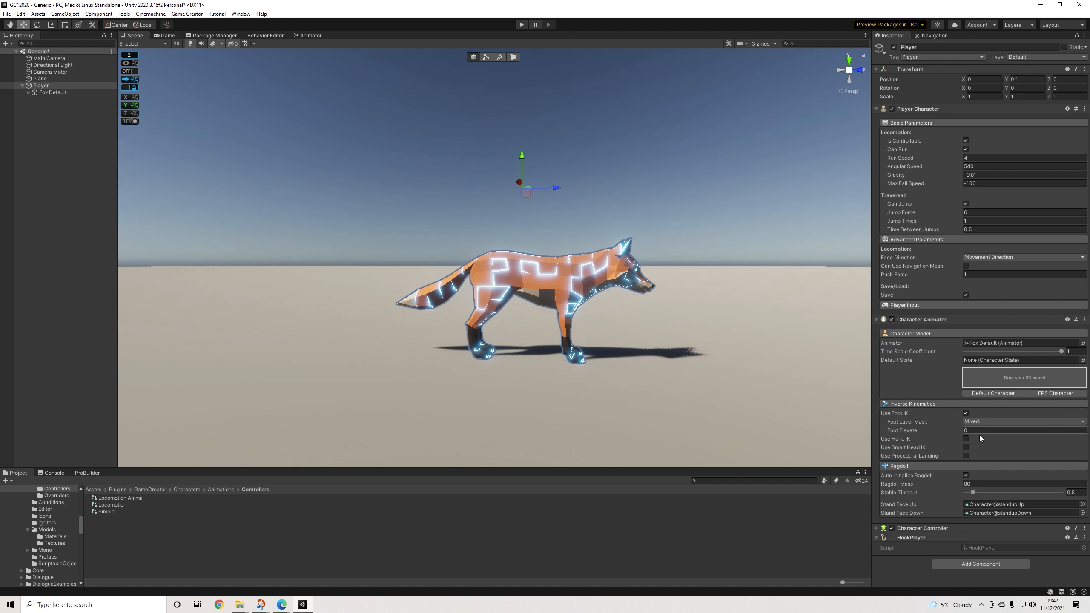
Step: Select the Fox Default model and examine its placement on the ground from several angles
{"action": "left_click", "coordinate": [49, 92]}
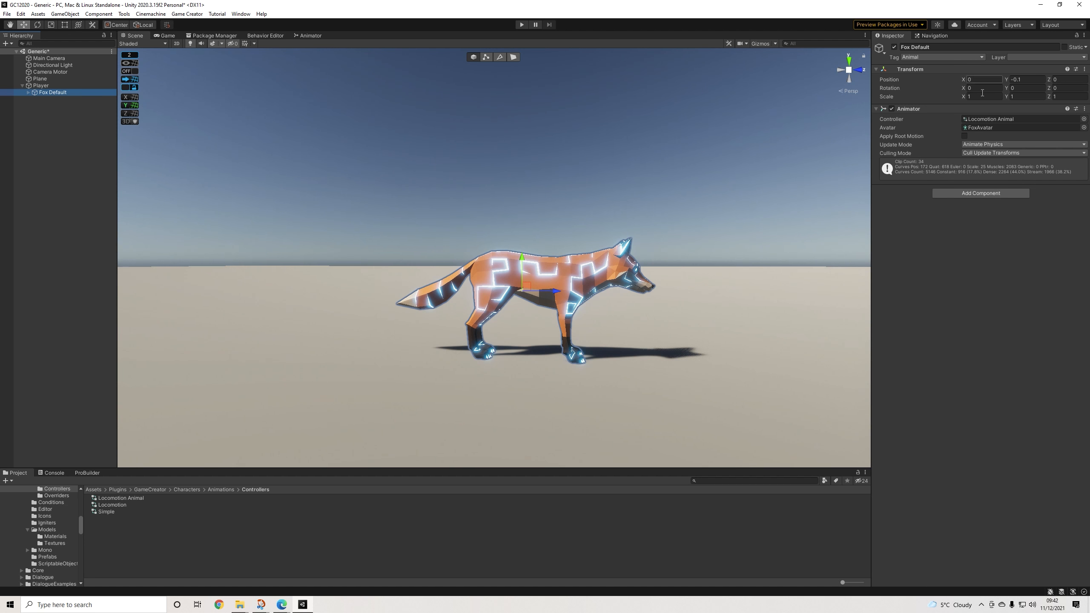
{"action": "scroll", "coordinate": [593, 359], "scroll_direction": "up", "scroll_amount": 2}
{"action": "scroll", "coordinate": [596, 361], "scroll_direction": "down", "scroll_amount": 1}
{"action": "left_click_drag", "start_coordinate": [595, 362], "coordinate": [442, 370], "text": "alt"}
{"action": "scroll", "coordinate": [182, 210], "scroll_direction": "down", "scroll_amount": 5}
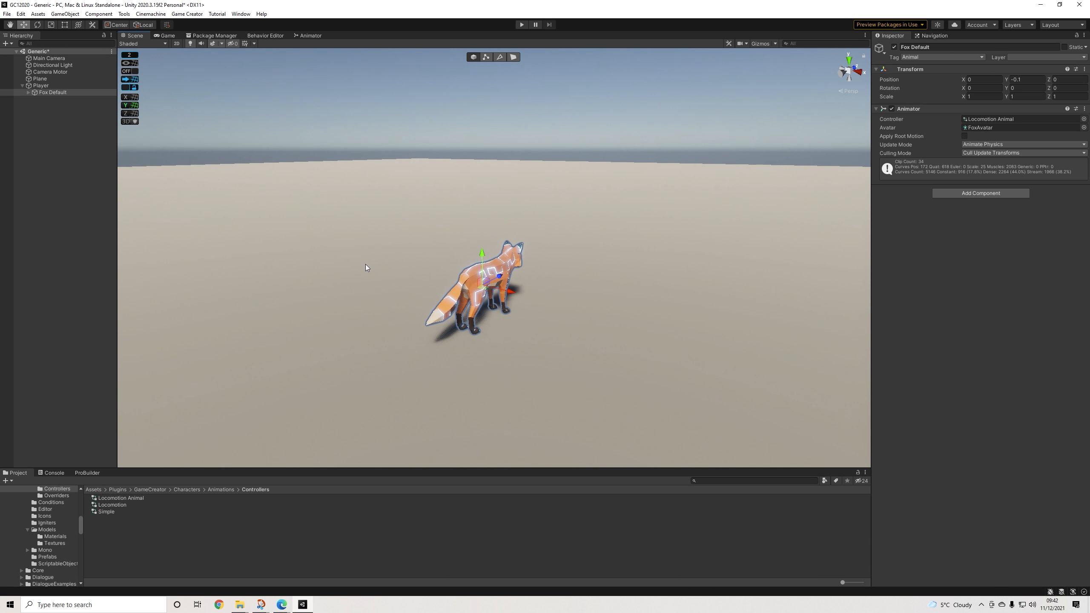
{"action": "left_click_drag", "start_coordinate": [399, 296], "coordinate": [441, 307], "text": "alt"}
{"action": "scroll", "coordinate": [515, 319], "scroll_direction": "up", "scroll_amount": 3}
{"action": "mouse_move", "coordinate": [599, 334]}
{"action": "left_mouse_down", "text": "alt"}
{"action": "mouse_move", "coordinate": [262, 305]}
{"action": "mouse_move", "coordinate": [614, 326]}
{"action": "left_mouse_up", "text": "alt"}
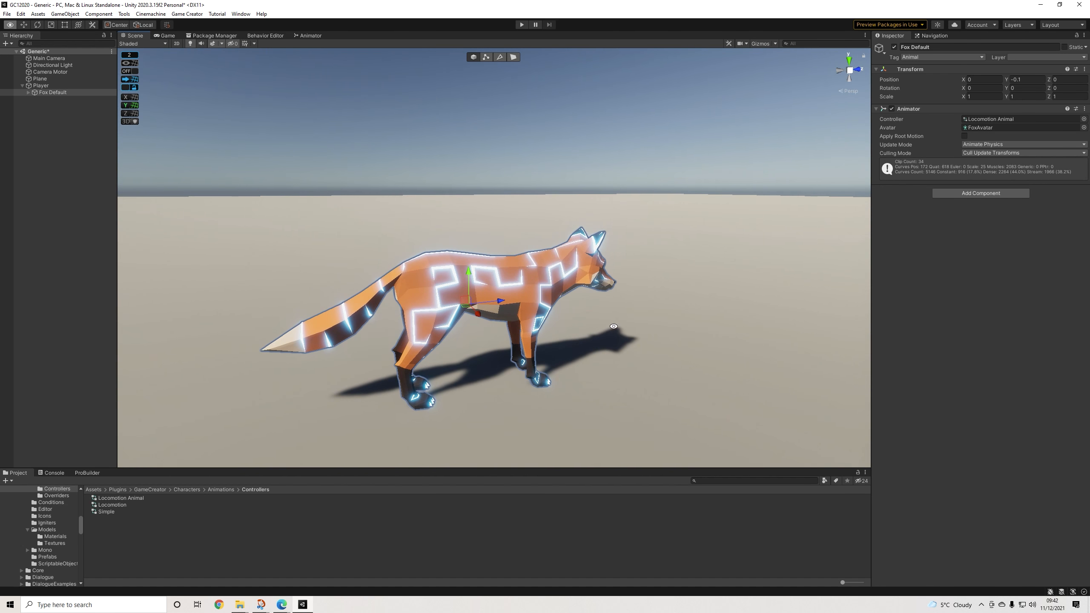
Step: Browse to the Fox Anims folder of the Malbers Animations 01 Forest Pack and inspect the import settings of Fox_Attacks
{"action": "left_click", "coordinate": [221, 490]}
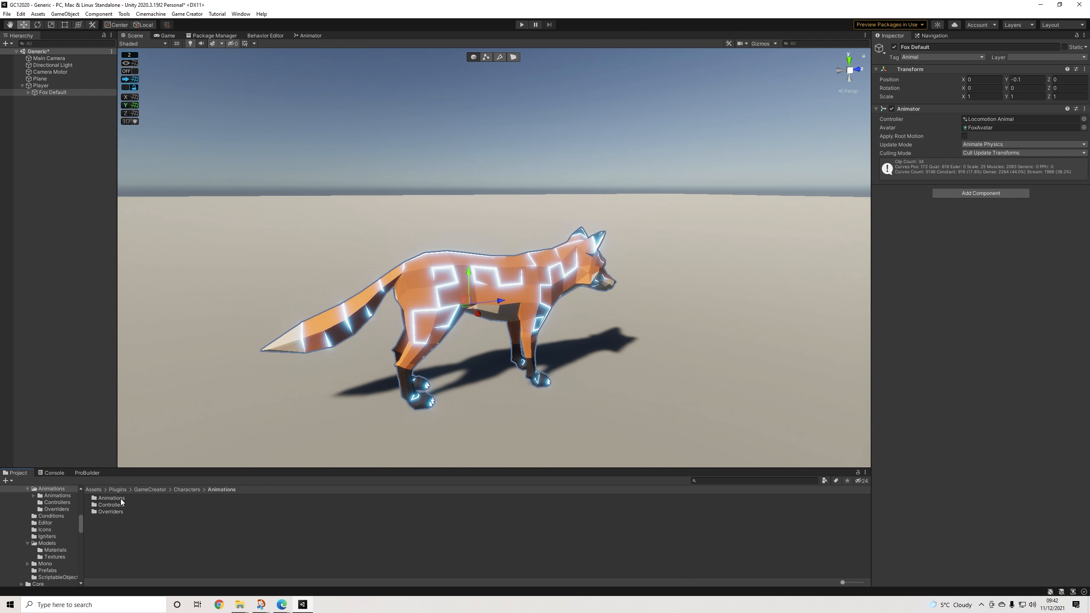
{"action": "scroll", "coordinate": [47, 544], "scroll_direction": "up", "scroll_amount": 5}
{"action": "left_click", "coordinate": [8, 544]}
{"action": "scroll", "coordinate": [36, 538], "scroll_direction": "up", "scroll_amount": 4}
{"action": "scroll", "coordinate": [40, 540], "scroll_direction": "down", "scroll_amount": 3}
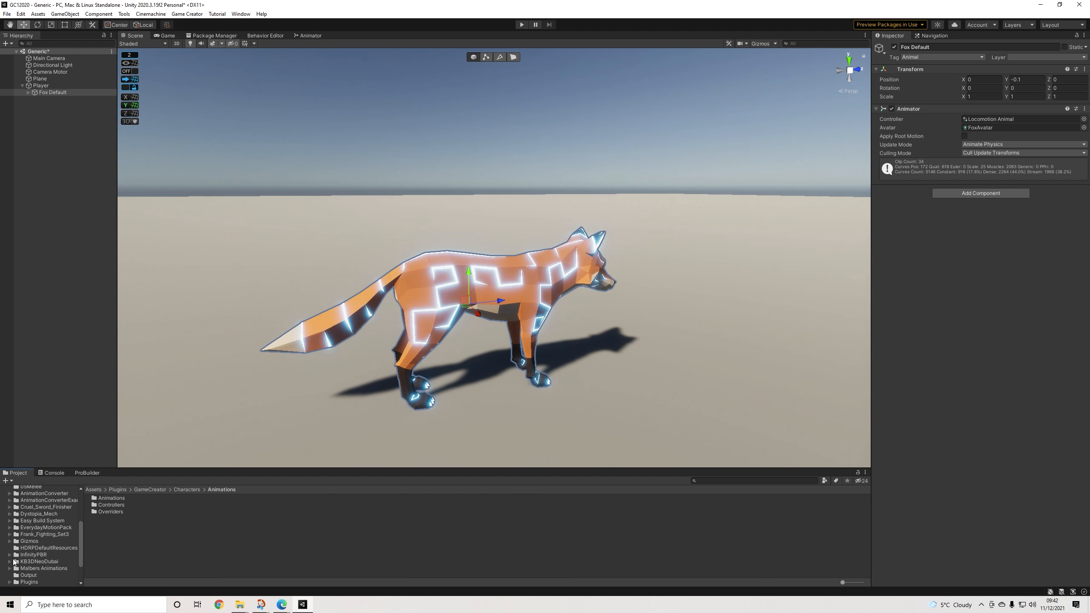
{"action": "left_click", "coordinate": [10, 569]}
{"action": "scroll", "coordinate": [40, 561], "scroll_direction": "down", "scroll_amount": 4}
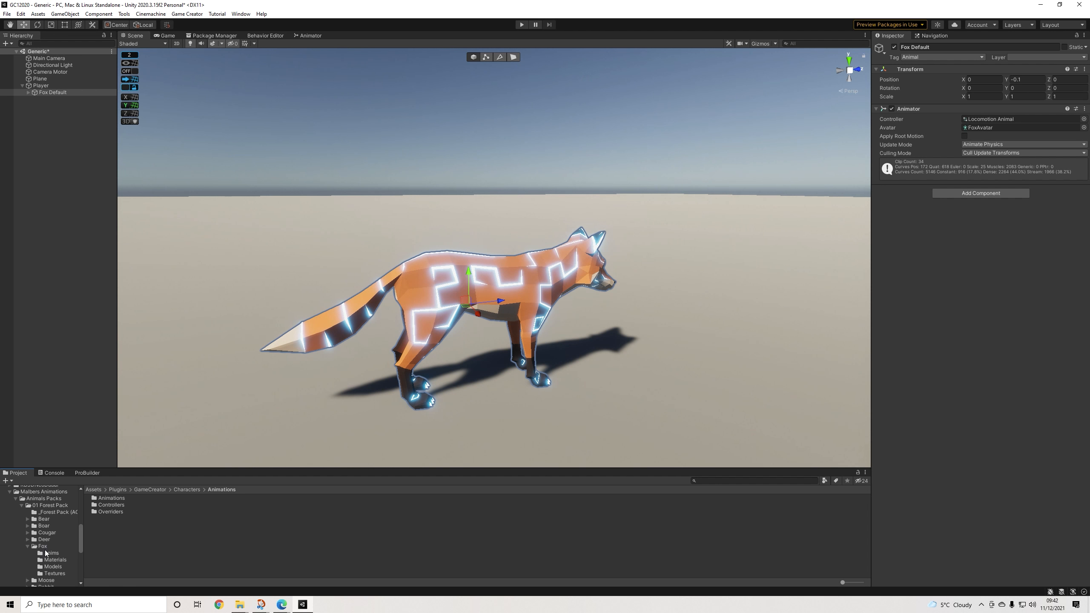
{"action": "left_click", "coordinate": [54, 554]}
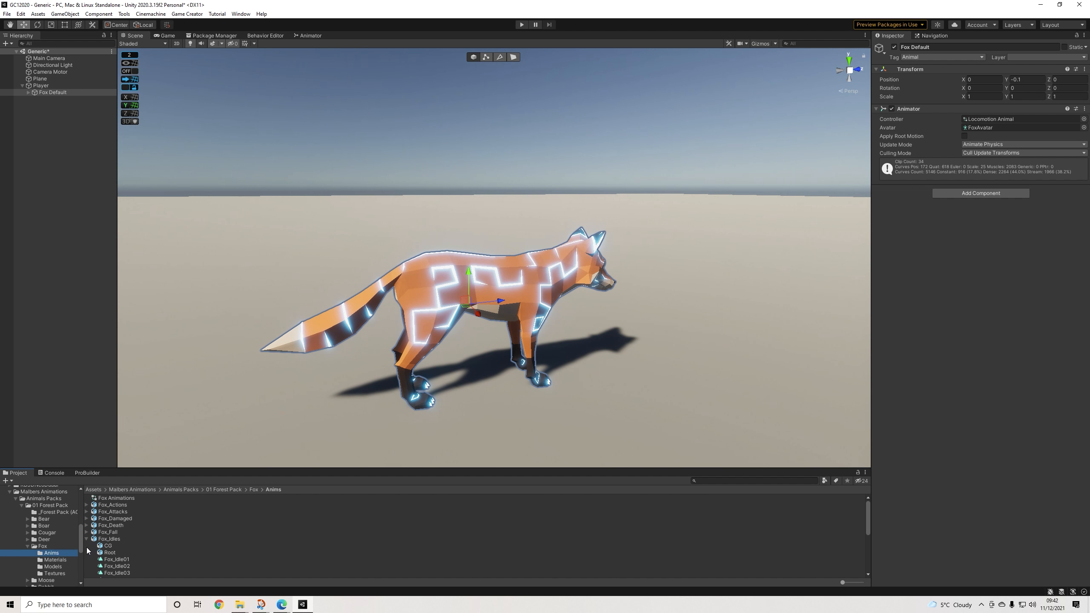
{"action": "left_click", "coordinate": [86, 539]}
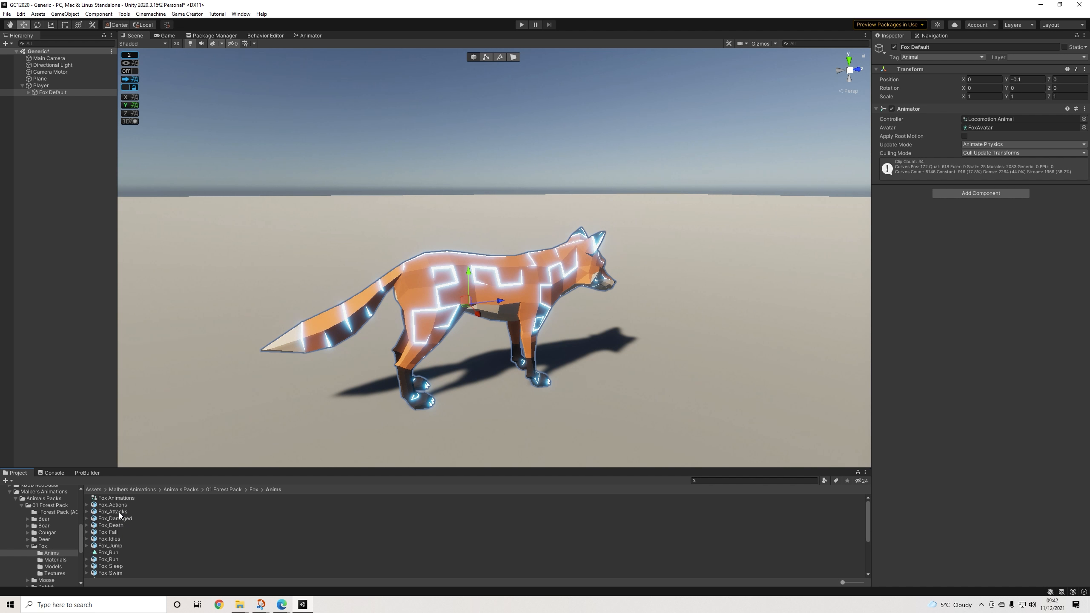
{"action": "left_click", "coordinate": [89, 512]}
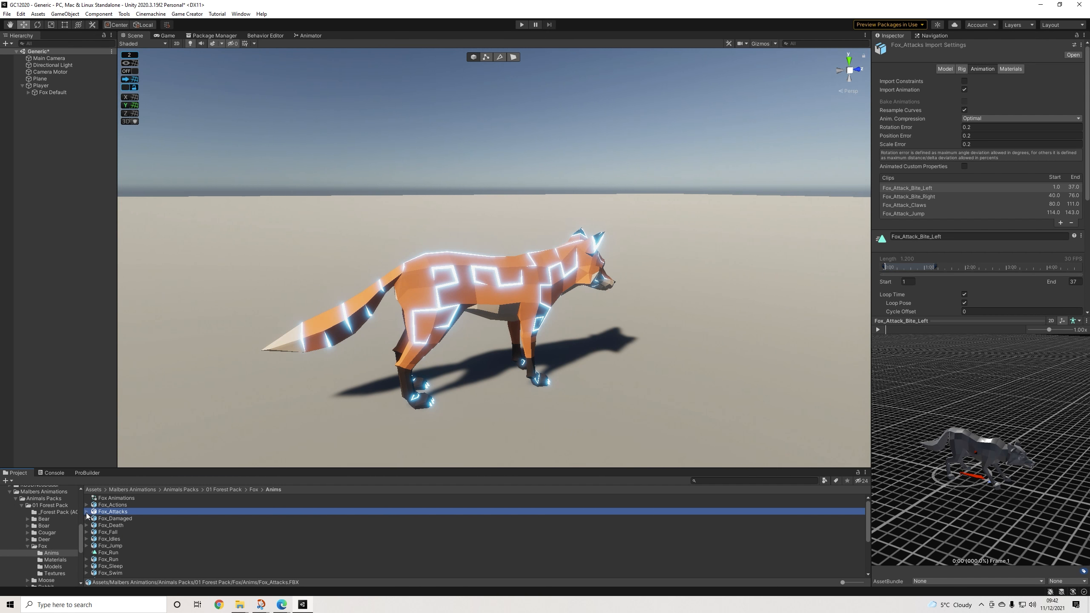
{"action": "scroll", "coordinate": [460, 285], "scroll_direction": "down", "scroll_amount": 4}
{"action": "left_click_drag", "start_coordinate": [460, 285], "coordinate": [390, 299], "text": "alt"}
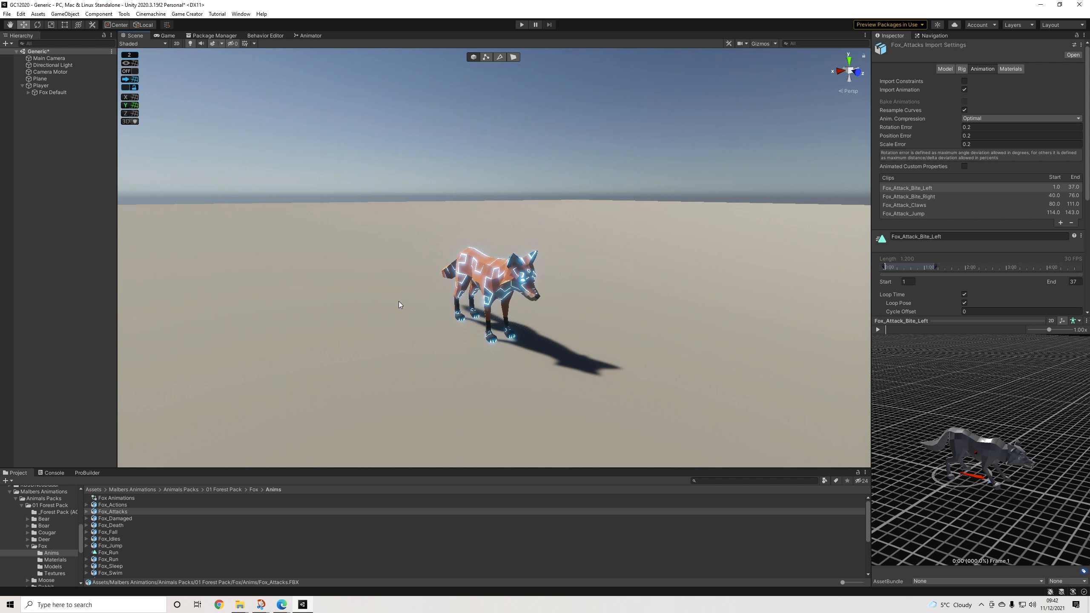
{"action": "left_click_drag", "start_coordinate": [538, 298], "coordinate": [756, 334], "text": "alt"}
{"action": "scroll", "coordinate": [576, 337], "scroll_direction": "down", "scroll_amount": 2}
{"action": "left_click_drag", "start_coordinate": [576, 337], "coordinate": [636, 326], "text": "alt"}
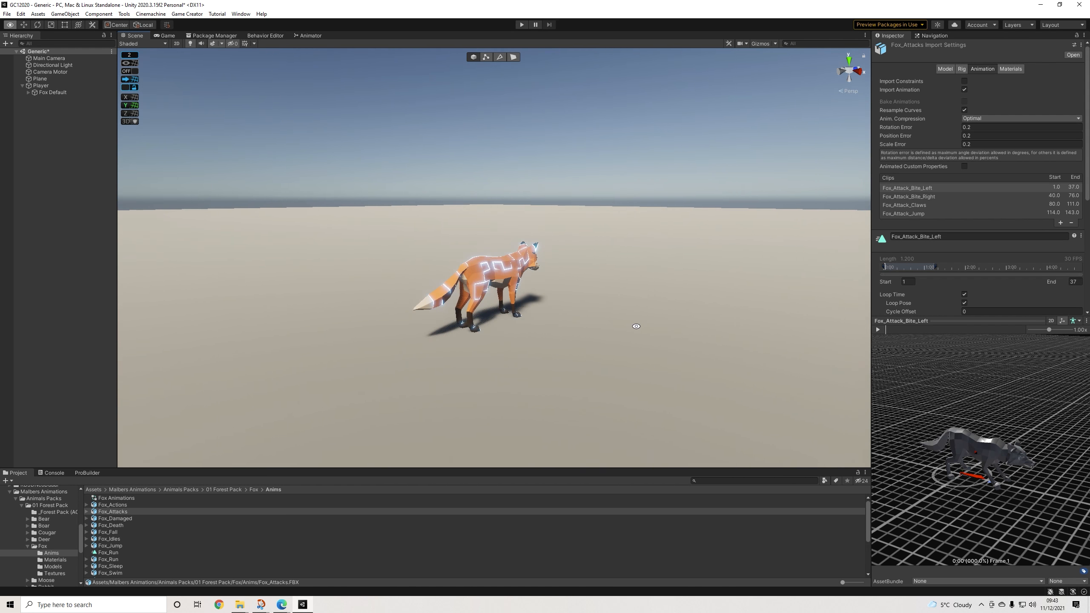
{"action": "left_click_drag", "start_coordinate": [565, 284], "coordinate": [588, 317], "text": "alt"}
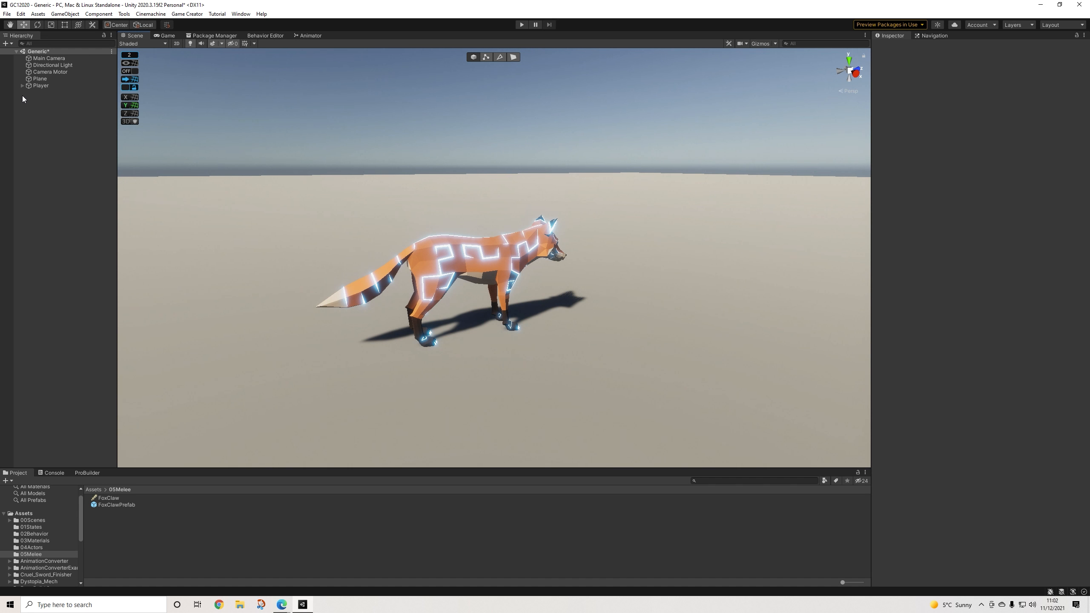
Step: Find the R Hand bone in the Player's Fox Default hierarchy and add a Trigger component to it
{"action": "left_click", "coordinate": [22, 86]}
{"action": "left_click", "coordinate": [29, 92]}
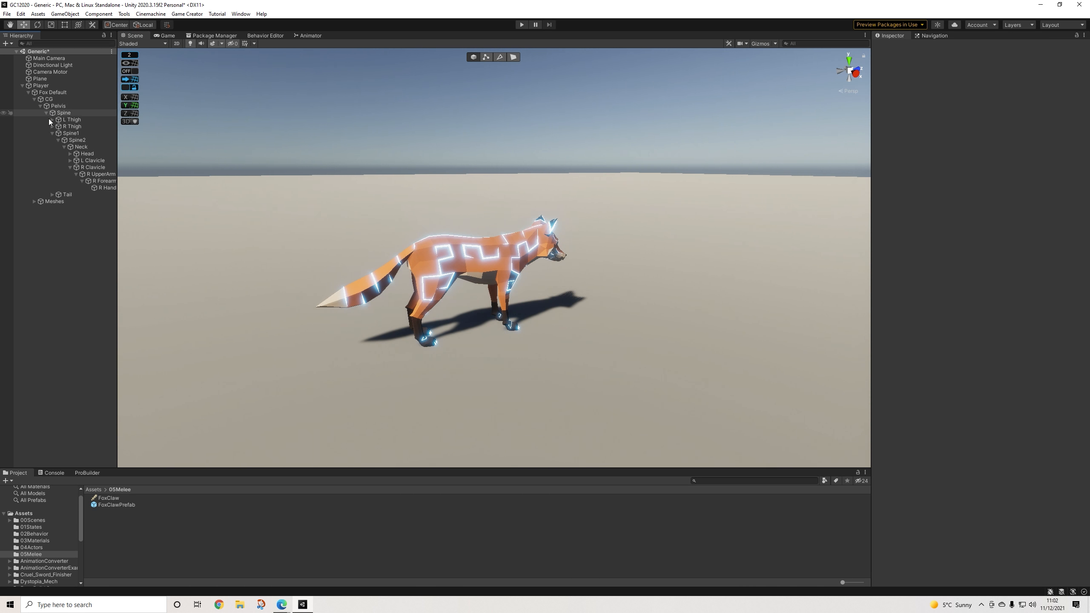
{"action": "left_click", "coordinate": [98, 188]}
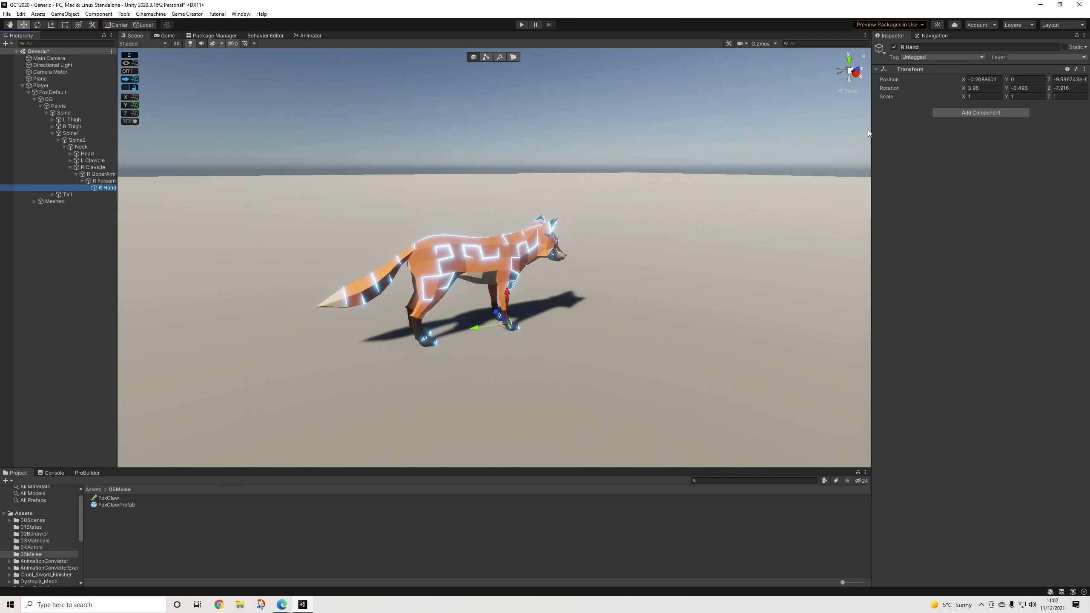
{"action": "scroll", "coordinate": [460, 344], "scroll_direction": "up", "scroll_amount": 5}
{"action": "left_click_drag", "start_coordinate": [555, 352], "coordinate": [525, 356]}
{"action": "left_click", "coordinate": [103, 188]}
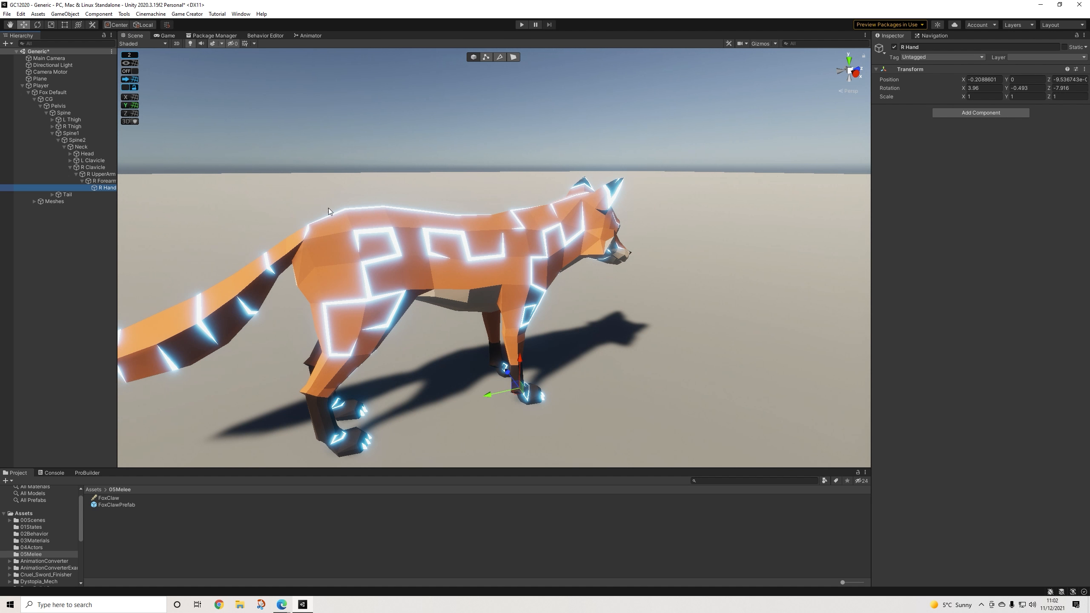
{"action": "left_click_drag", "start_coordinate": [329, 208], "coordinate": [558, 196], "text": "alt"}
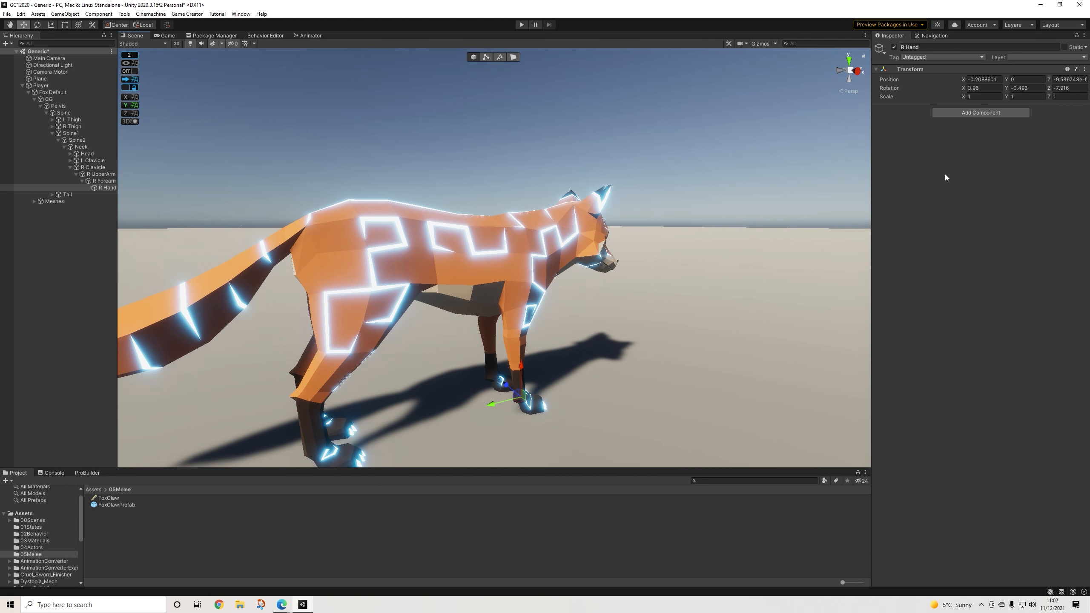
{"action": "left_click", "coordinate": [958, 113]}
{"action": "type", "text": "trigger"}
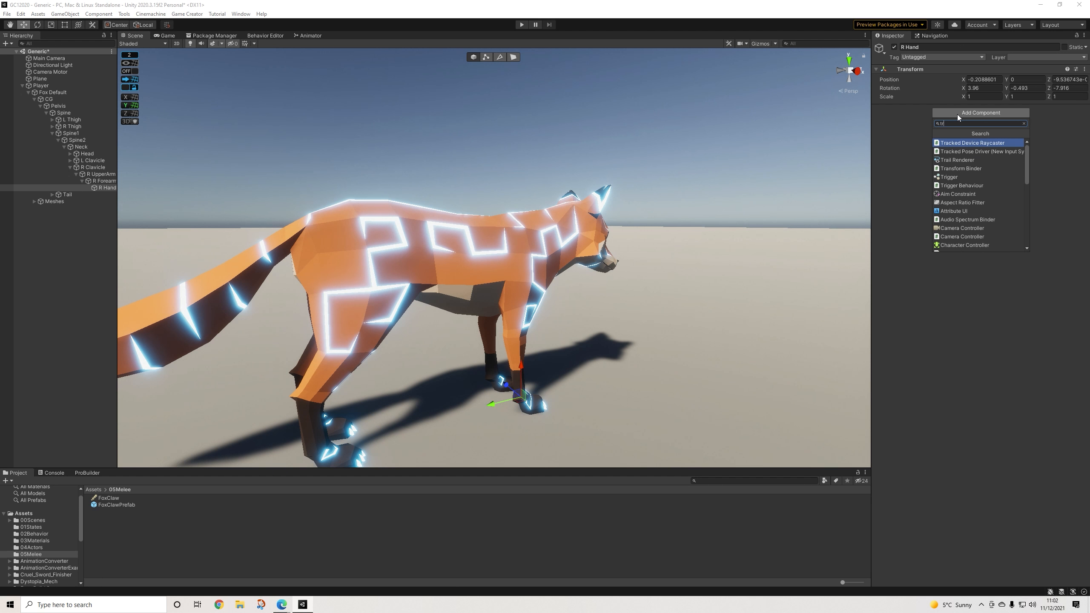
{"action": "key", "text": "Return"}
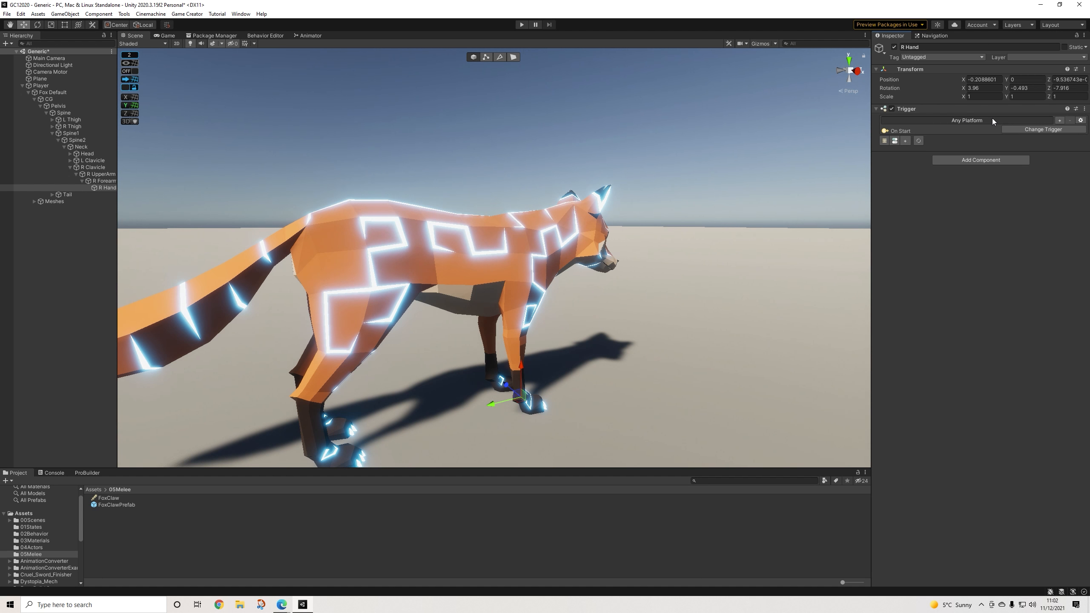
Step: Add an Actions component to the R Hand bone and assign it to the bone's On Start trigger
{"action": "left_click", "coordinate": [965, 158]}
{"action": "type", "text": "actions"}
{"action": "key", "text": "Return"}
{"action": "left_click", "coordinate": [907, 142]}
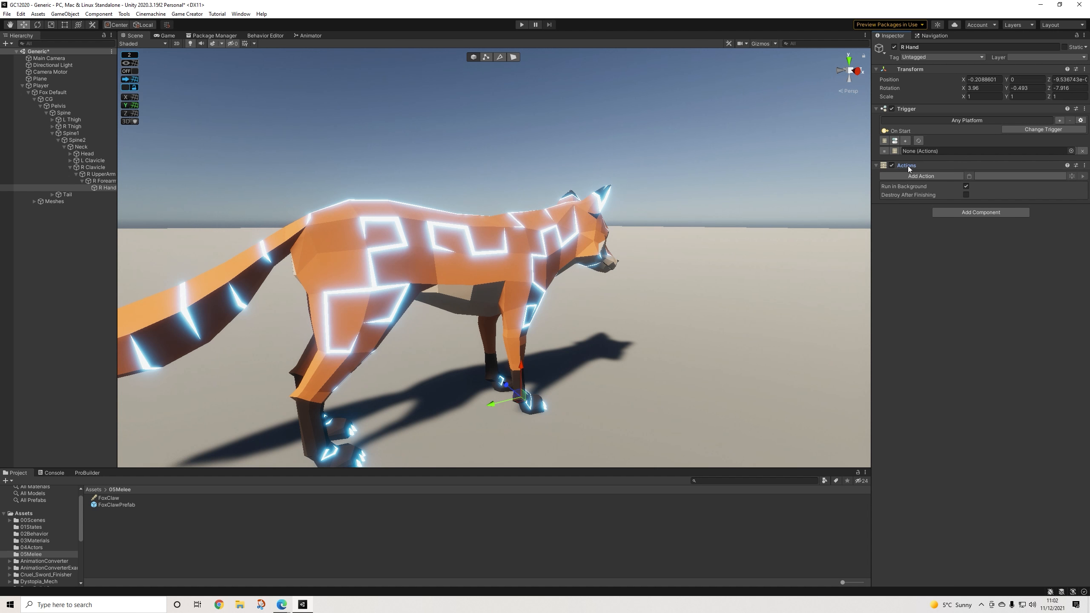
Step: Add a variable action on R Hand that assigns the Invoker game object to the global variable FoxClaw
{"action": "left_click", "coordinate": [921, 181]}
{"action": "type", "text": "variable game"}
{"action": "key", "text": "Return"}
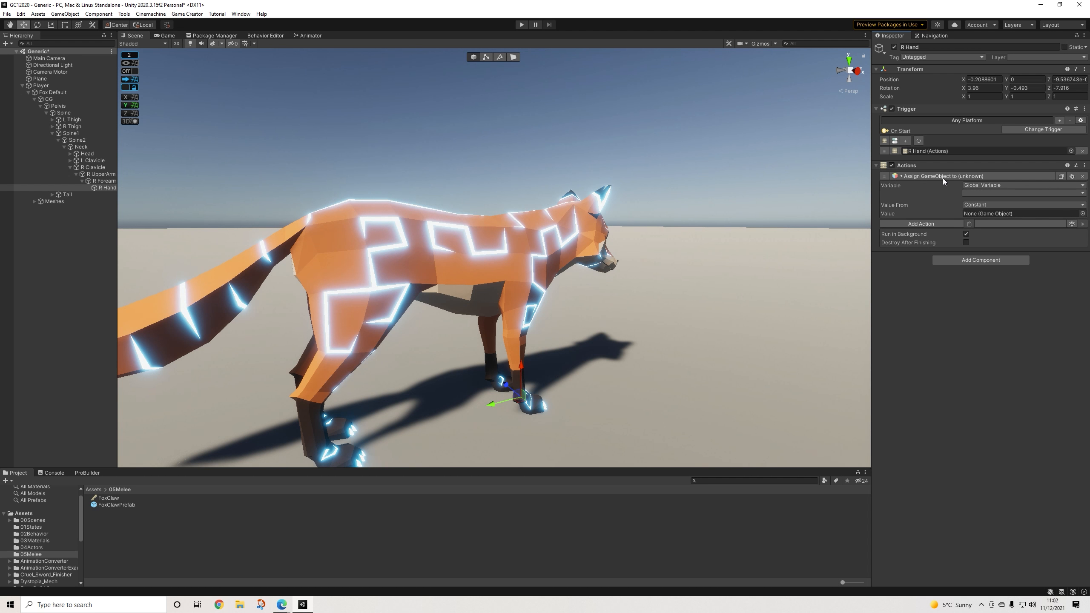
{"action": "left_click", "coordinate": [978, 193]}
{"action": "left_click", "coordinate": [985, 213]}
{"action": "left_click", "coordinate": [976, 204]}
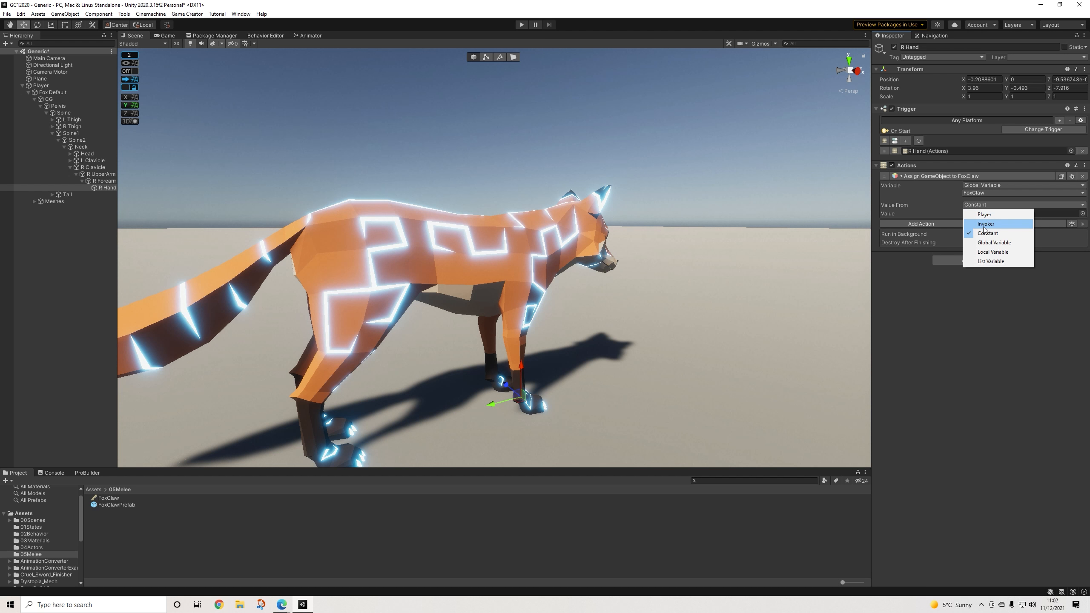
{"action": "left_click", "coordinate": [984, 216]}
{"action": "left_click_drag", "start_coordinate": [567, 328], "coordinate": [468, 346], "text": "alt"}
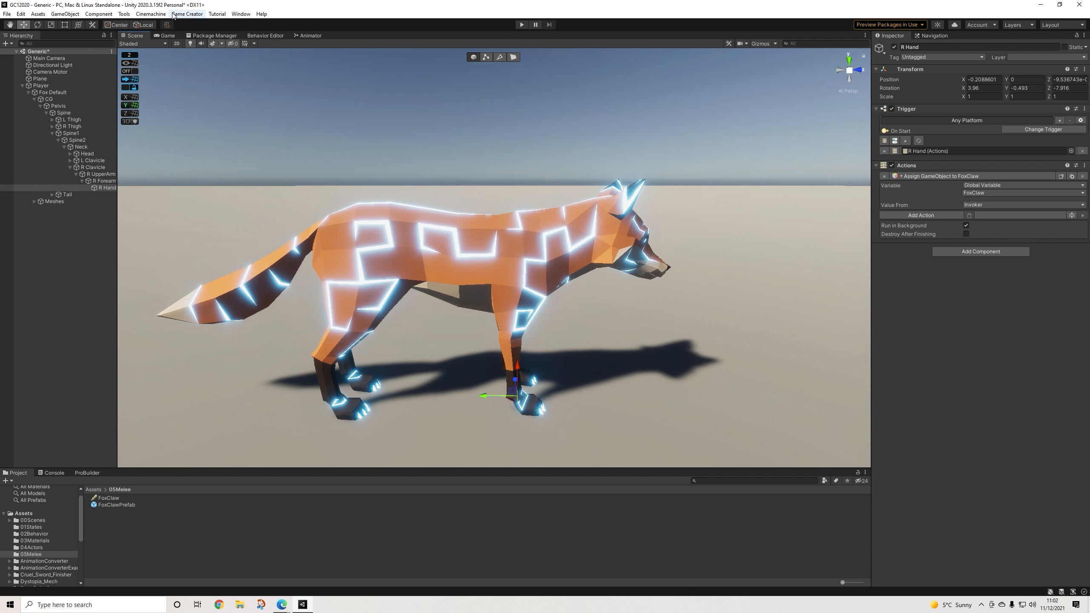
{"action": "left_click_drag", "start_coordinate": [455, 285], "coordinate": [533, 298], "text": "alt"}
{"action": "scroll", "coordinate": [563, 292], "scroll_direction": "down", "scroll_amount": 5}
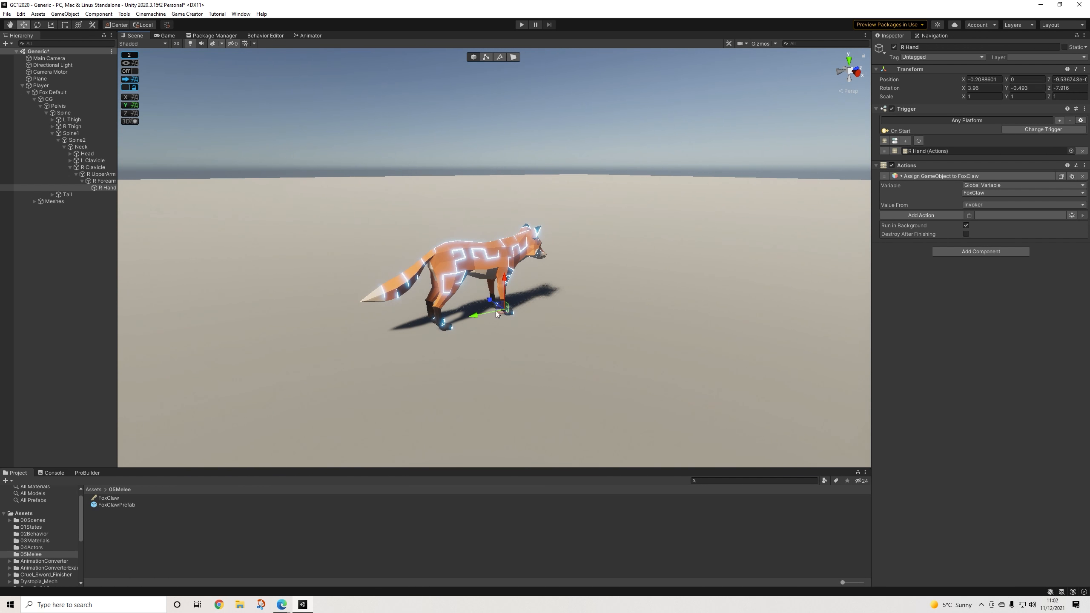
Step: Open FoxClawPrefab for editing and add a Trigger component set to On Enable
{"action": "double_click", "coordinate": [111, 505]}
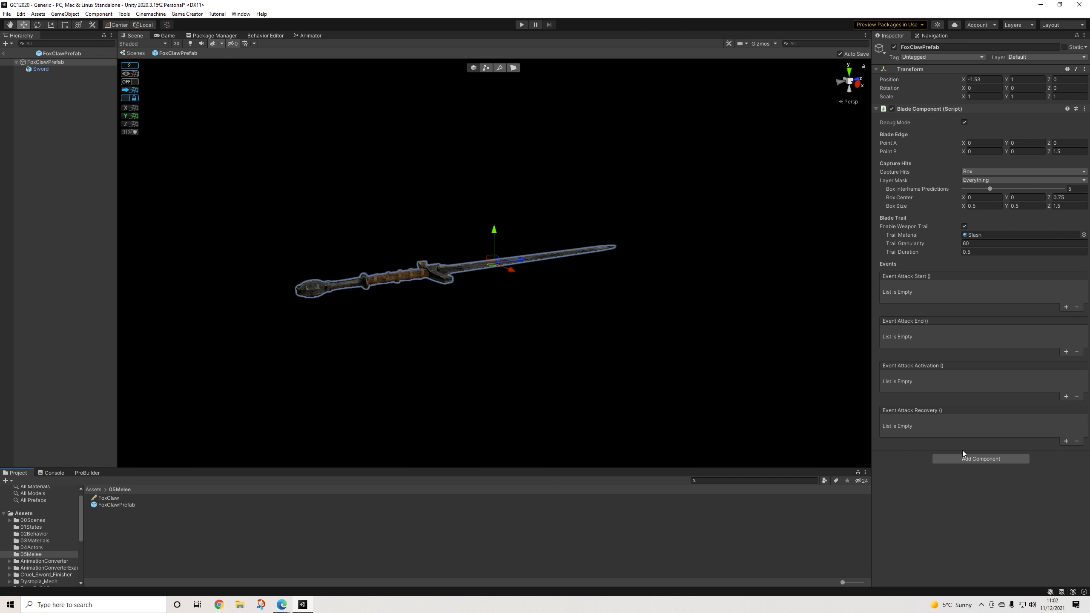
{"action": "left_click", "coordinate": [961, 459]}
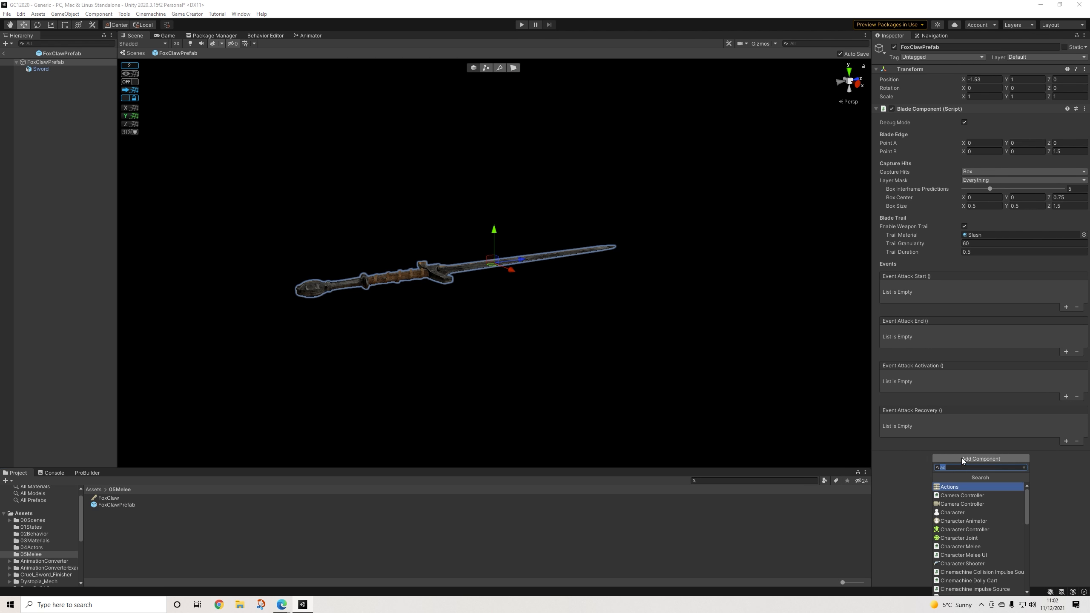
{"action": "type", "text": "trigg"}
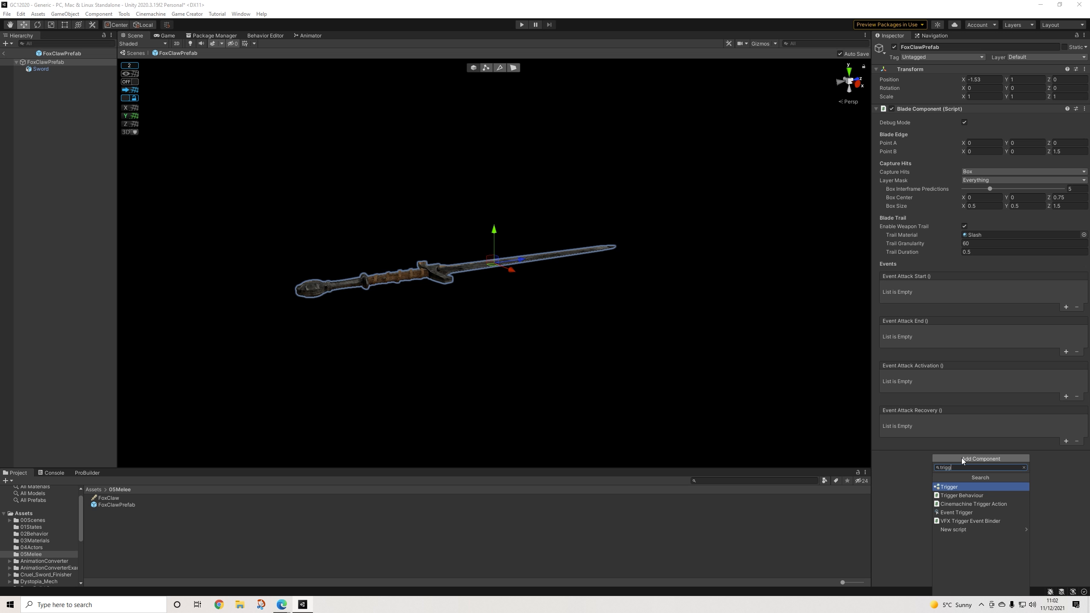
{"action": "key", "text": "Return"}
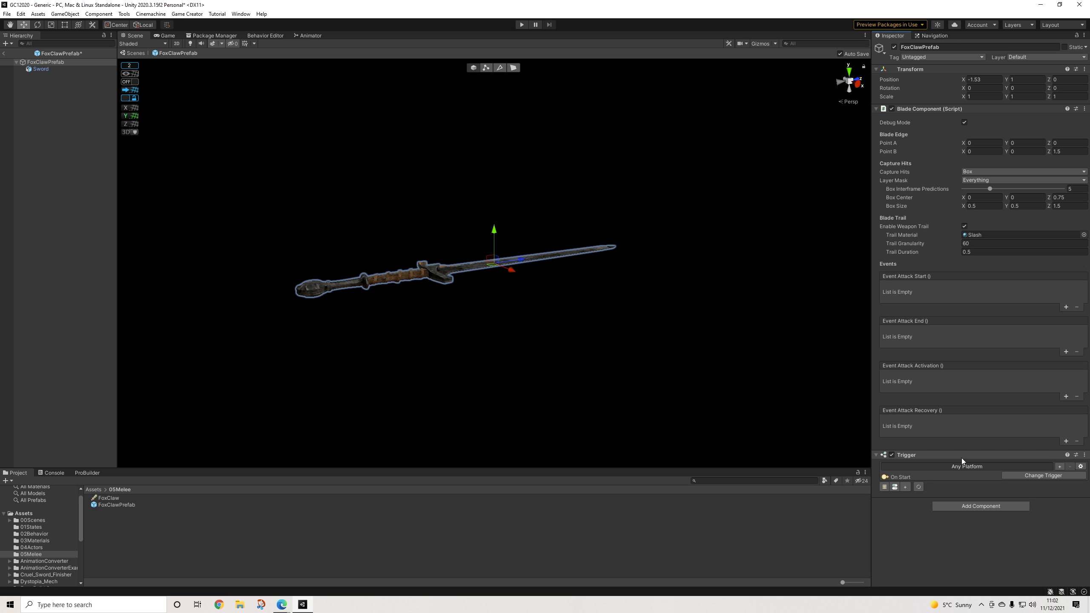
{"action": "left_click", "coordinate": [1022, 475]}
{"action": "type", "text": "enable"}
{"action": "key", "text": "Return"}
Step: Add an Actions component to FoxClawPrefab and assign it to the On Enable trigger
{"action": "left_click", "coordinate": [953, 507]}
{"action": "type", "text": "ac"}
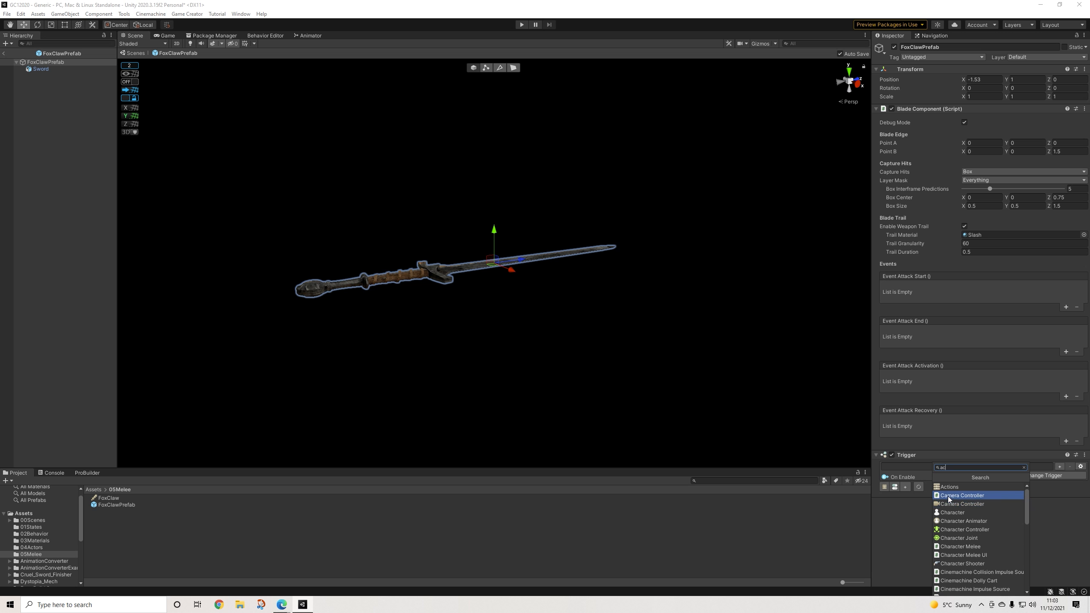
{"action": "left_click", "coordinate": [949, 487]}
{"action": "left_click", "coordinate": [905, 487]}
{"action": "left_click_drag", "start_coordinate": [906, 508], "coordinate": [921, 498]}
Step: Add a Wait action to FoxClawPrefab's Actions with a wait time of 0.01 seconds
{"action": "left_click", "coordinate": [919, 523]}
{"action": "type", "text": "wait"}
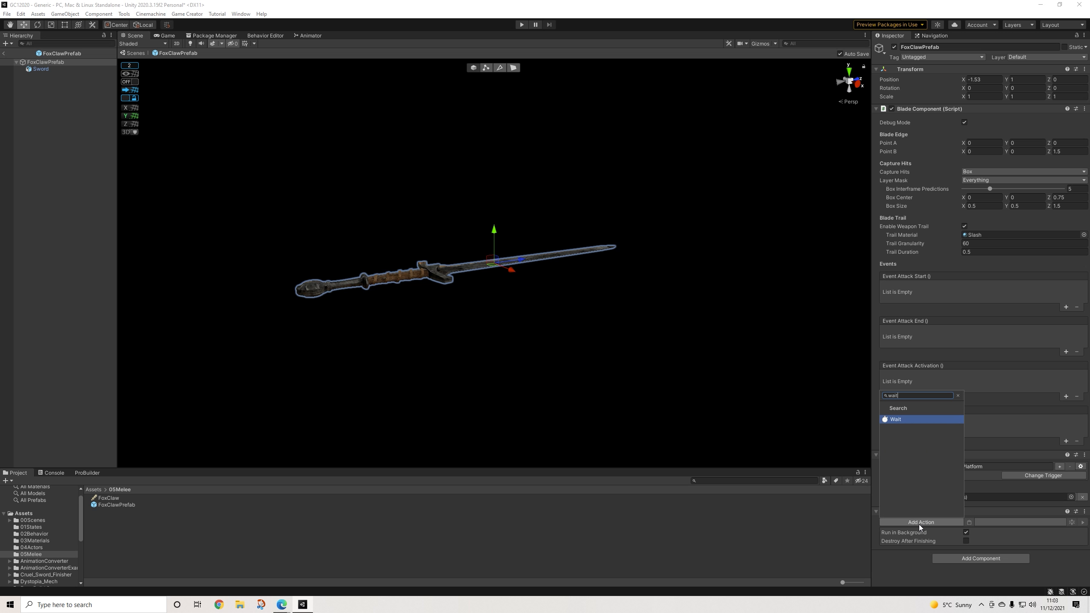
{"action": "key", "text": "Return"}
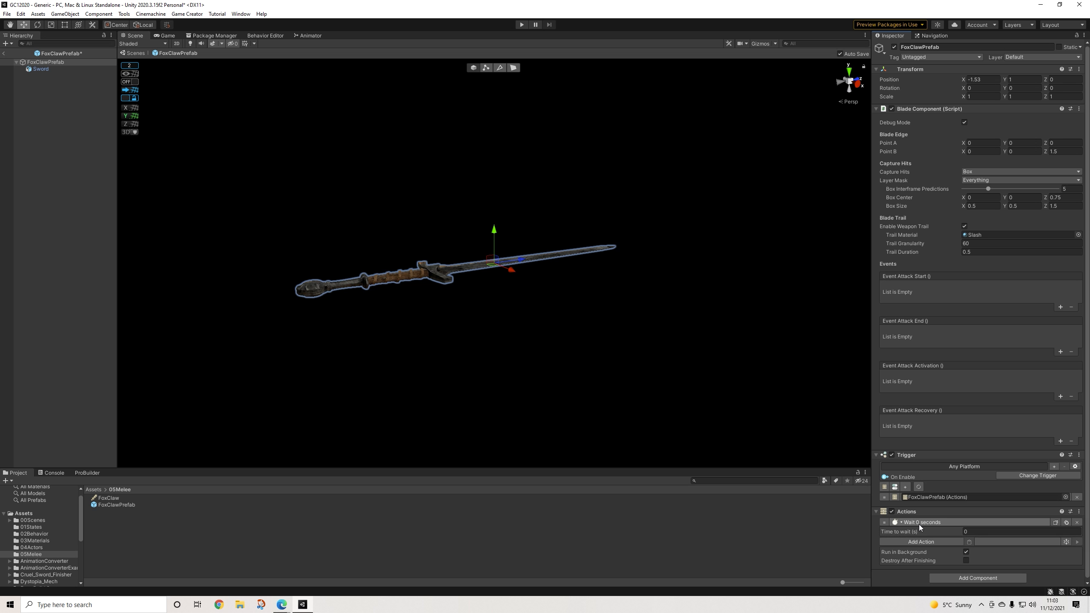
{"action": "left_click", "coordinate": [983, 532]}
{"action": "type", "text": "0.01"}
Step: Add a Transform action after the wait in FoxClawPrefab and set its target to Invoker
{"action": "left_click", "coordinate": [927, 542]}
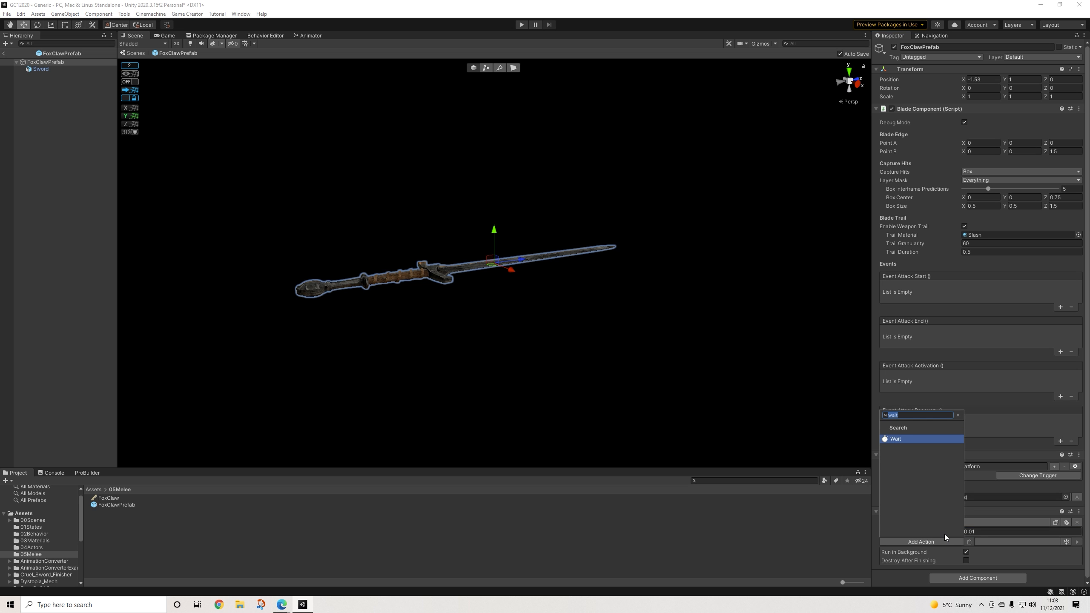
{"action": "type", "text": "trans"}
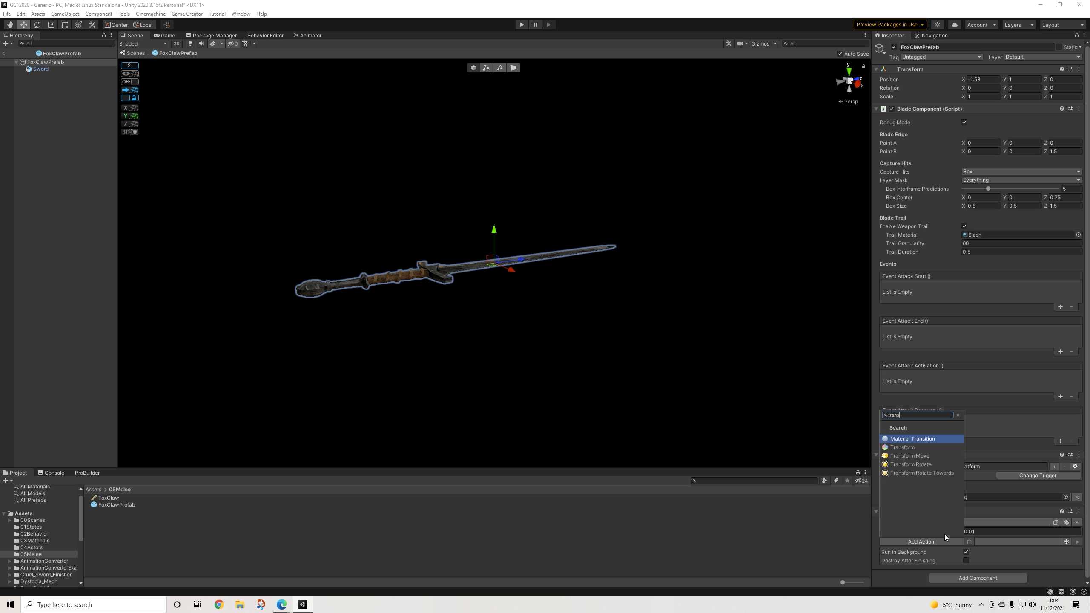
{"action": "key", "text": "Down"}
{"action": "key", "text": "Return"}
{"action": "scroll", "coordinate": [975, 487], "scroll_direction": "down", "scroll_amount": 3}
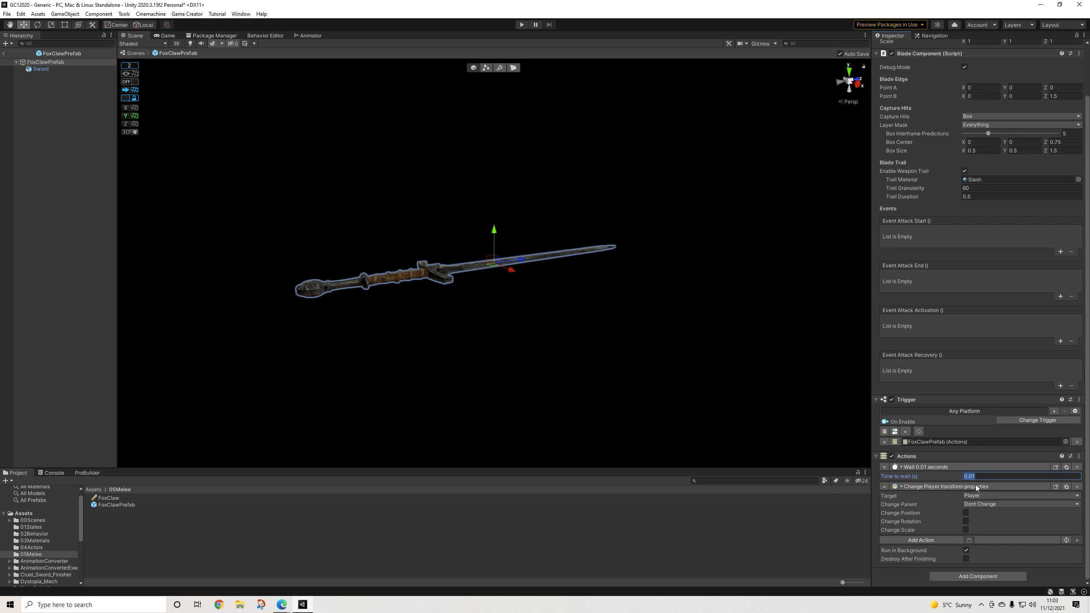
{"action": "left_click", "coordinate": [974, 497]}
{"action": "left_click", "coordinate": [985, 531]}
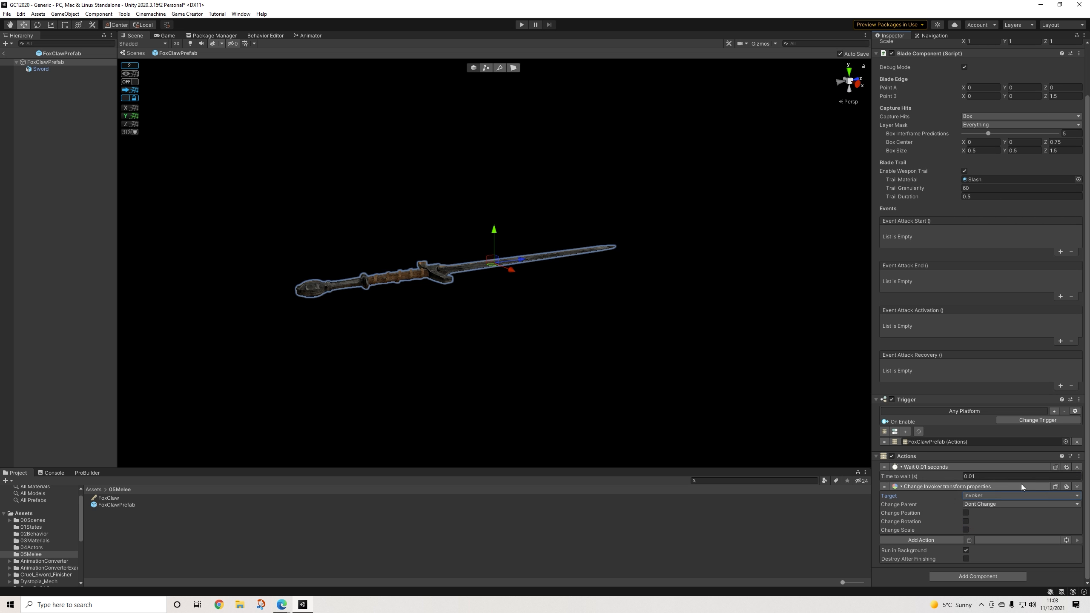
Step: Have the Transform action change the parent to the global variable FoxClaw, and return to the Generic scene
{"action": "left_click", "coordinate": [978, 505]}
{"action": "left_click", "coordinate": [979, 524]}
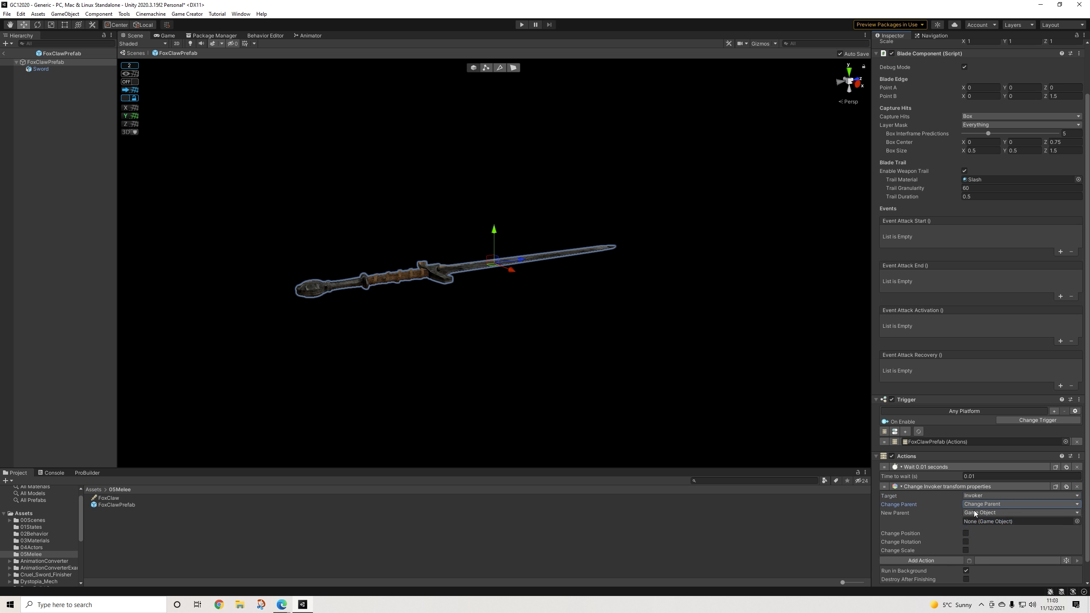
{"action": "left_click", "coordinate": [980, 513]}
{"action": "left_click", "coordinate": [988, 573]}
{"action": "left_click", "coordinate": [984, 522]}
{"action": "left_click", "coordinate": [986, 407]}
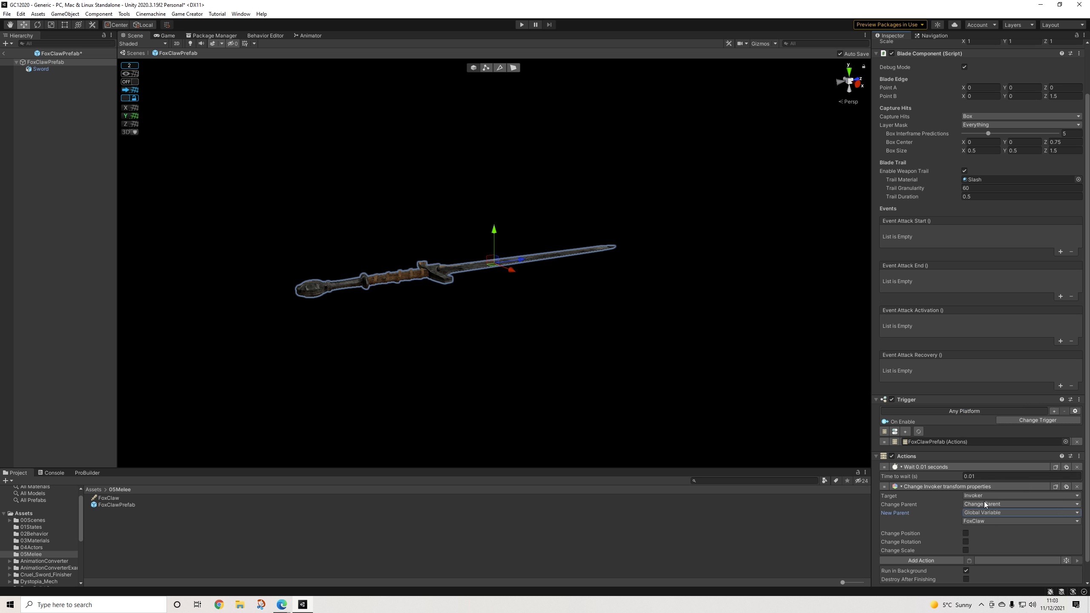
{"action": "left_click", "coordinate": [4, 55]}
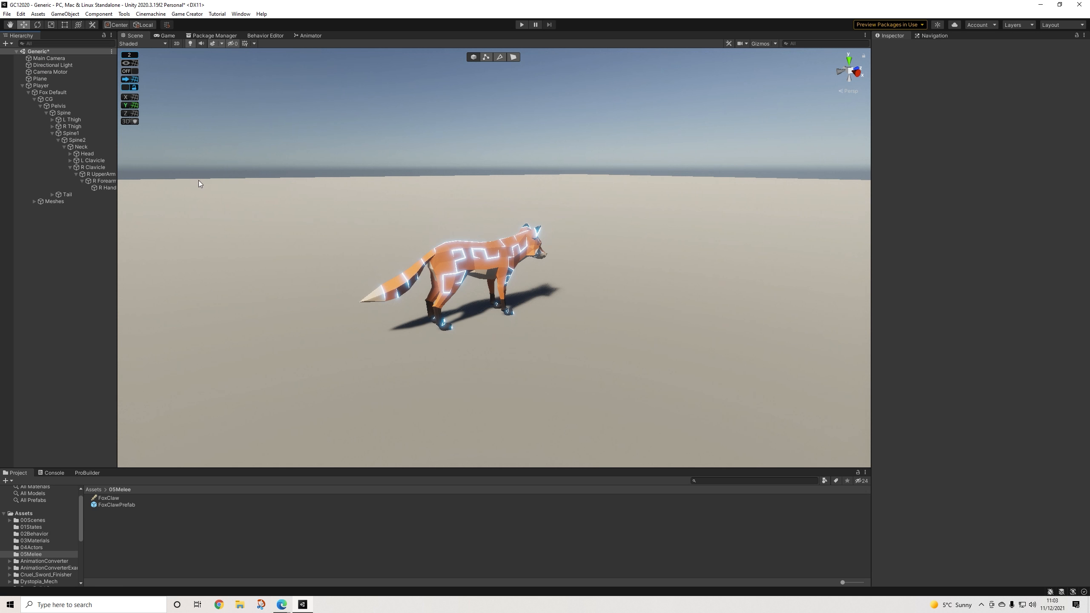
Step: Create a Game Creator Trigger object in the scene and remove its Sphere Collider
{"action": "left_click", "coordinate": [98, 188]}
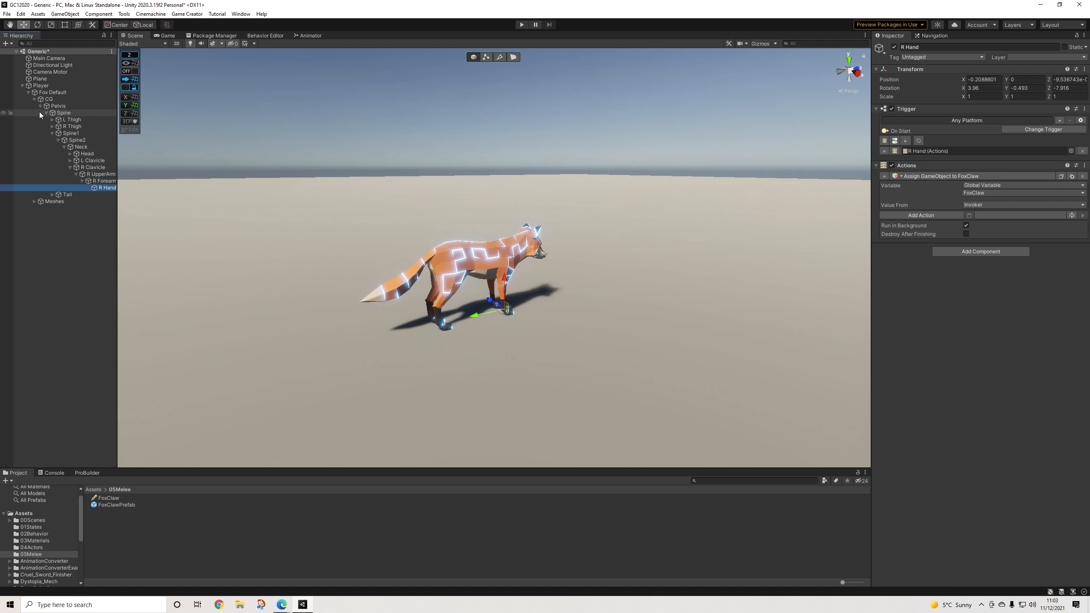
{"action": "left_click", "coordinate": [22, 85]}
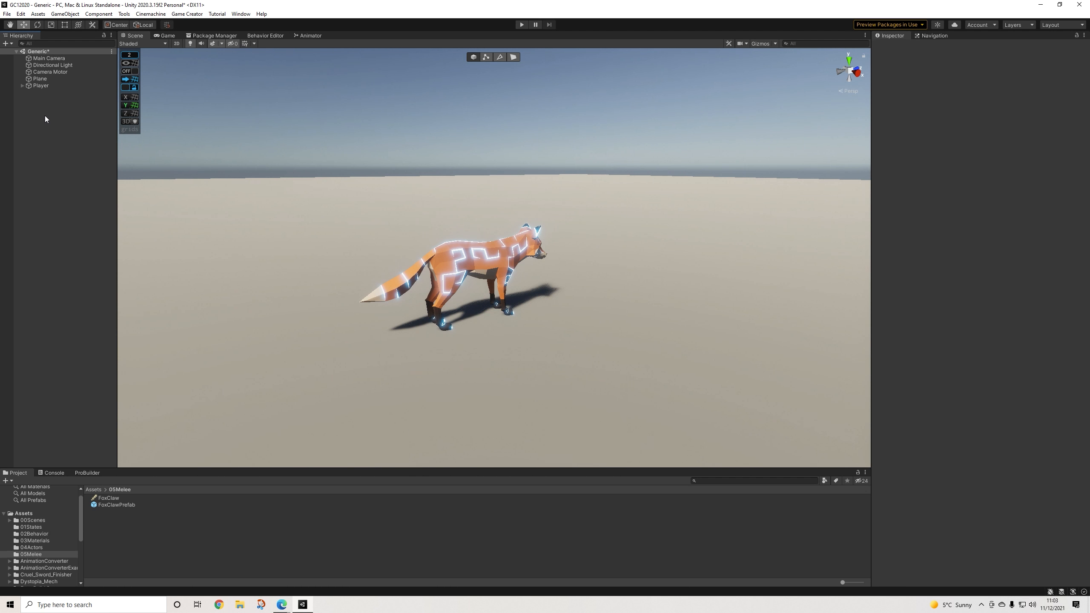
{"action": "right_click", "coordinate": [44, 116]}
{"action": "mouse_move", "coordinate": [123, 297]}
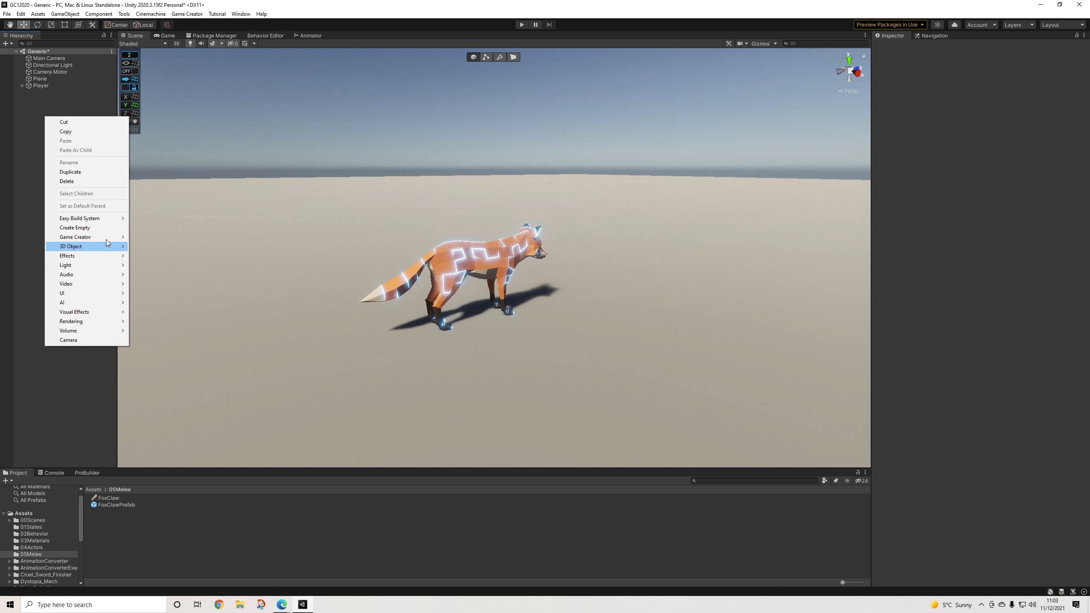
{"action": "mouse_move", "coordinate": [91, 237]}
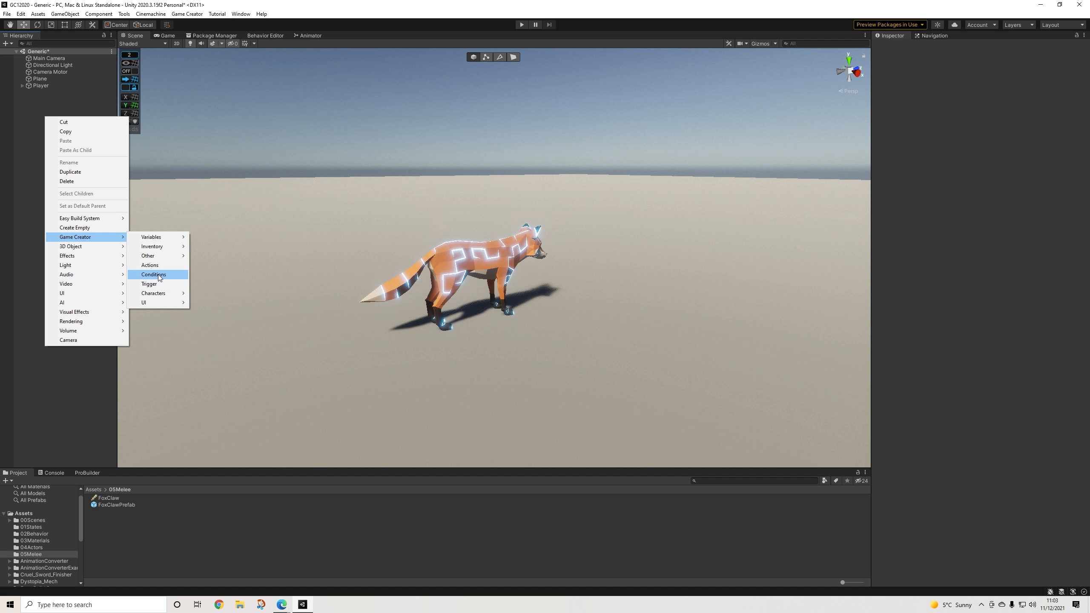
{"action": "left_click", "coordinate": [158, 283]}
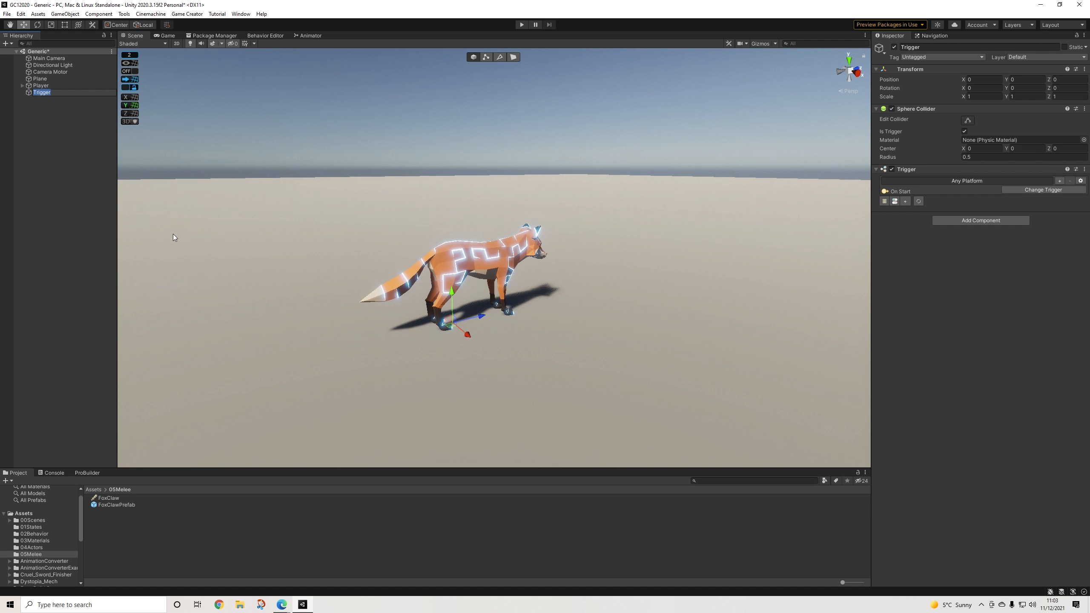
{"action": "left_click", "coordinate": [1085, 109]}
{"action": "left_click", "coordinate": [1026, 129]}
{"action": "left_click", "coordinate": [1026, 129]}
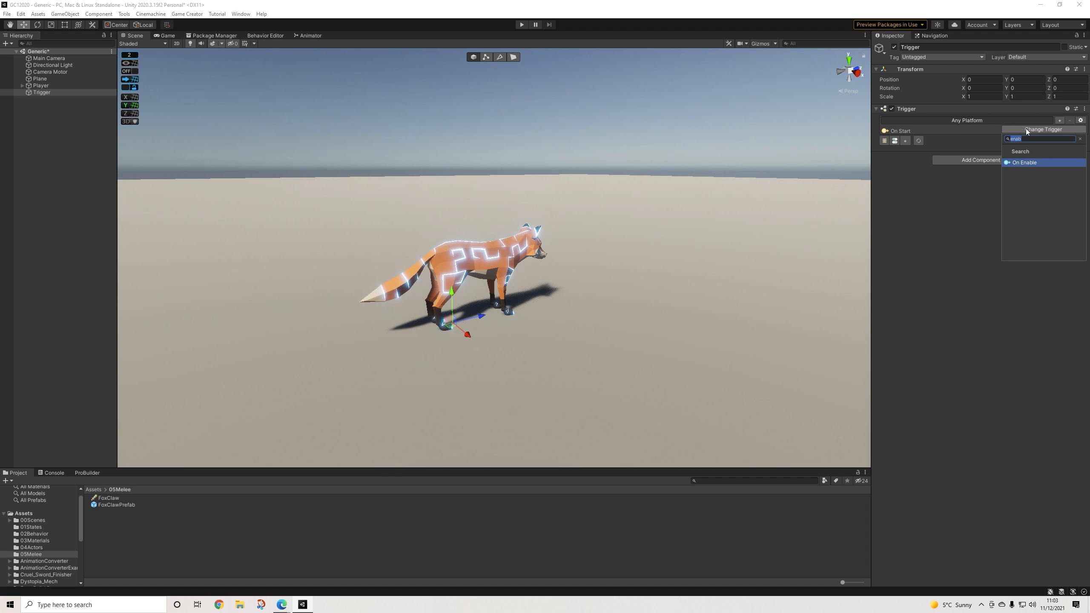
{"action": "type", "text": "wa"}
{"action": "left_click", "coordinate": [919, 200]}
Step: Add an Actions component to the new Trigger object and assign it to the On Start trigger
{"action": "left_click", "coordinate": [969, 159]}
{"action": "type", "text": "a"}
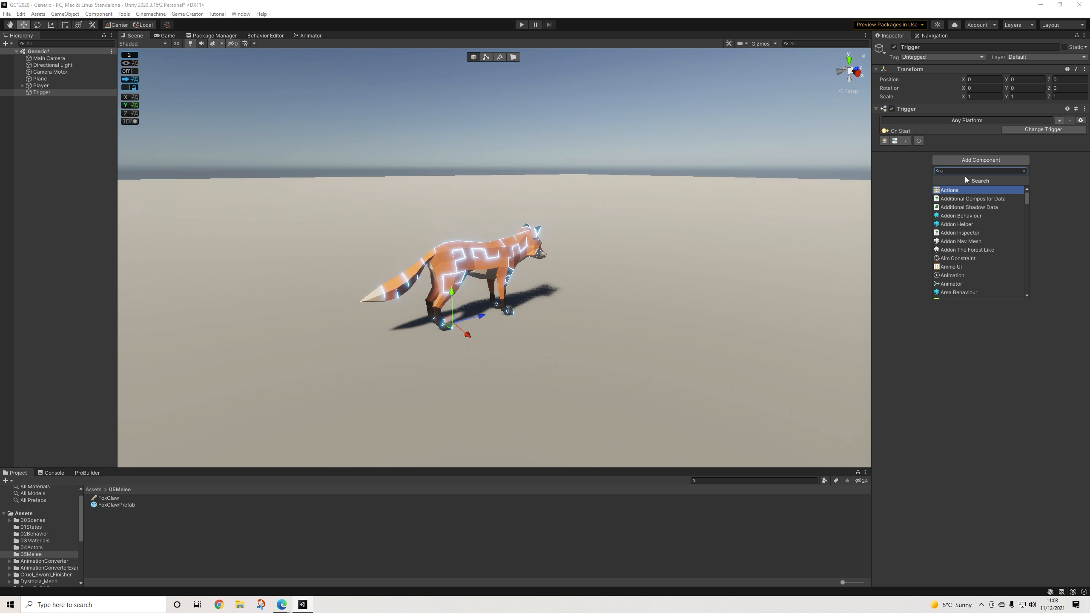
{"action": "left_click", "coordinate": [949, 190]}
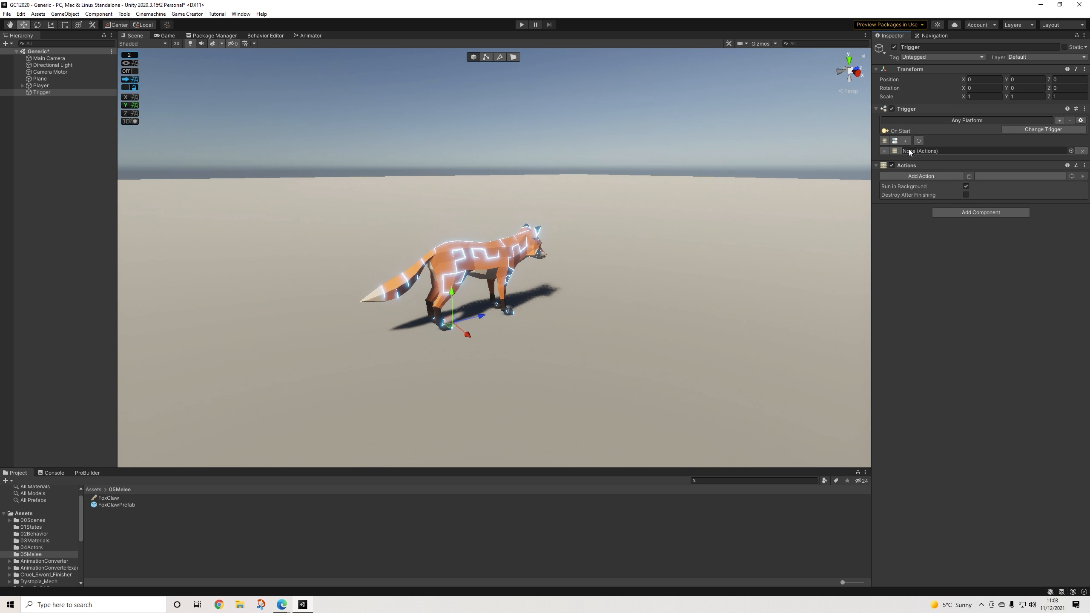
Step: Add a Wait action to the Trigger object's Actions and set its time to 0.001 seconds
{"action": "left_click", "coordinate": [911, 176]}
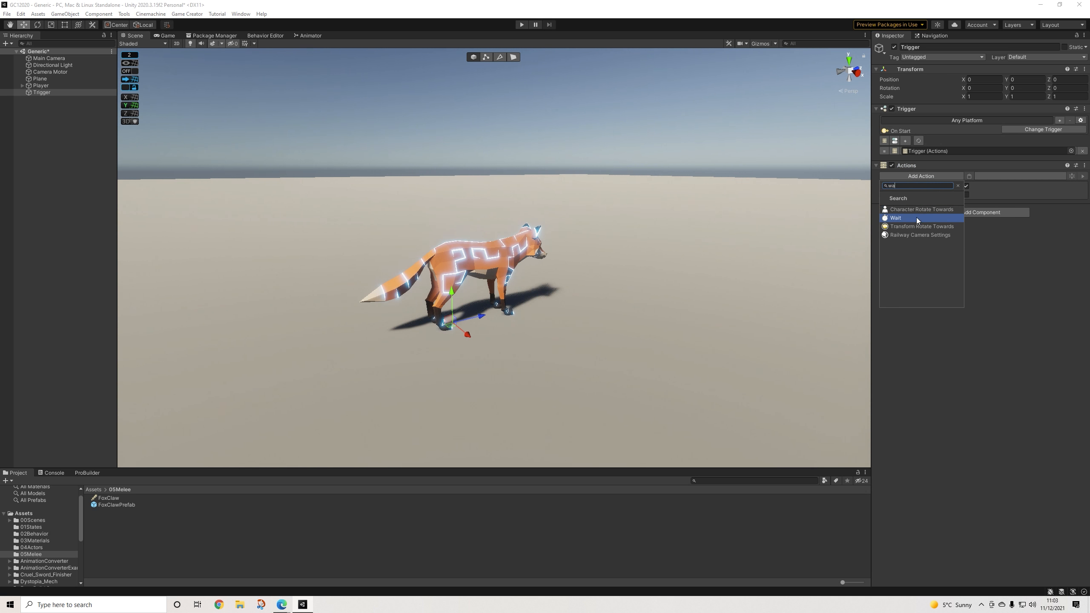
{"action": "left_click", "coordinate": [916, 217]}
{"action": "left_click", "coordinate": [975, 186]}
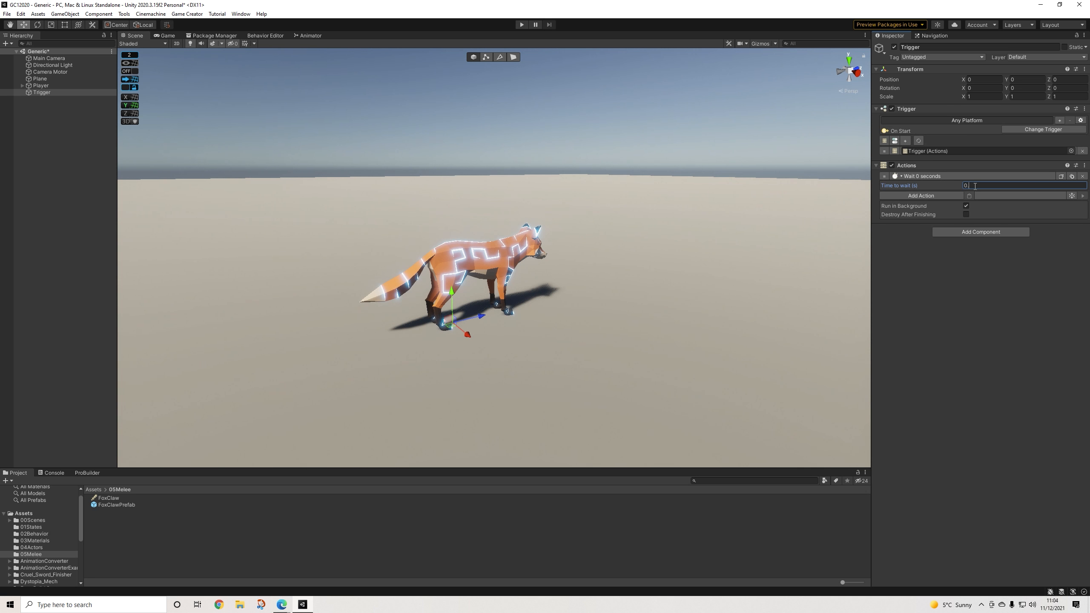
Step: Add the melee Draw Weapon action after the wait and assign FoxClaw as its Melee Weapon
{"action": "left_click", "coordinate": [928, 197]}
{"action": "type", "text": "da"}
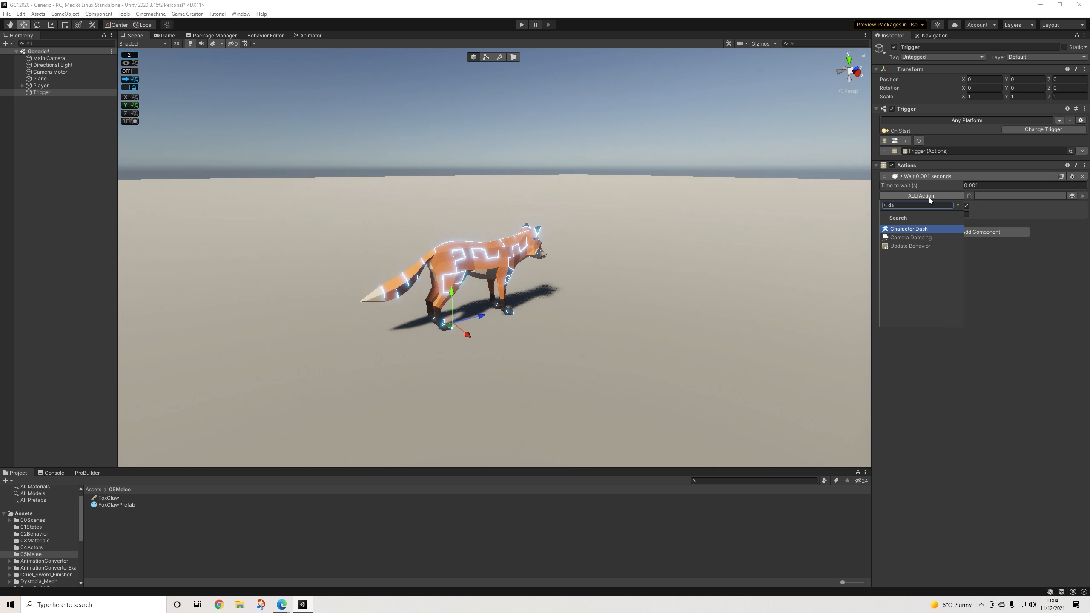
{"action": "key", "text": "BackSpace"}
{"action": "type", "text": "ra"}
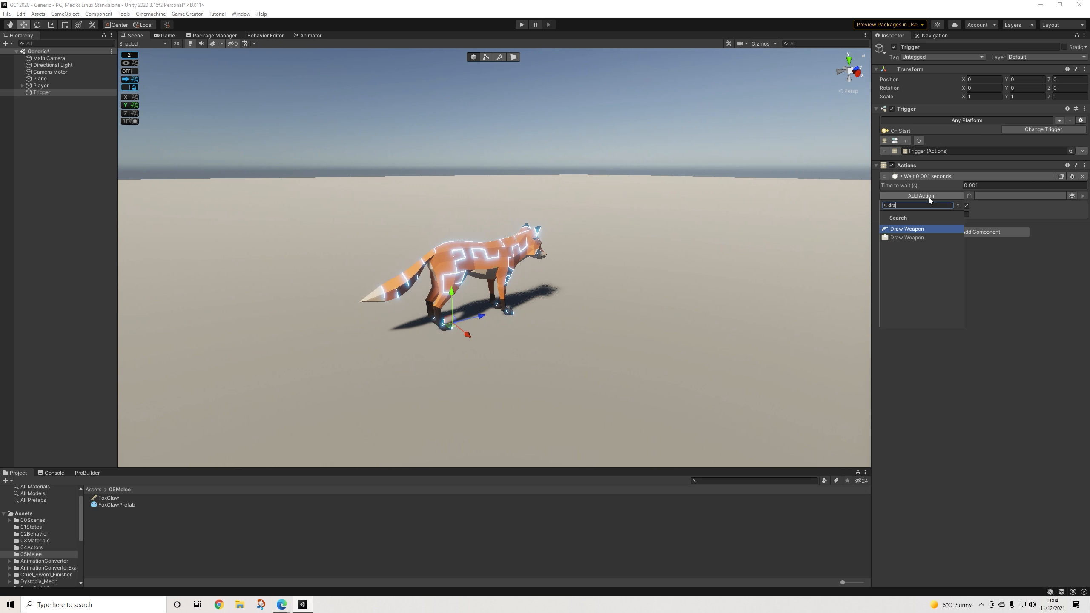
{"action": "left_click", "coordinate": [904, 238]}
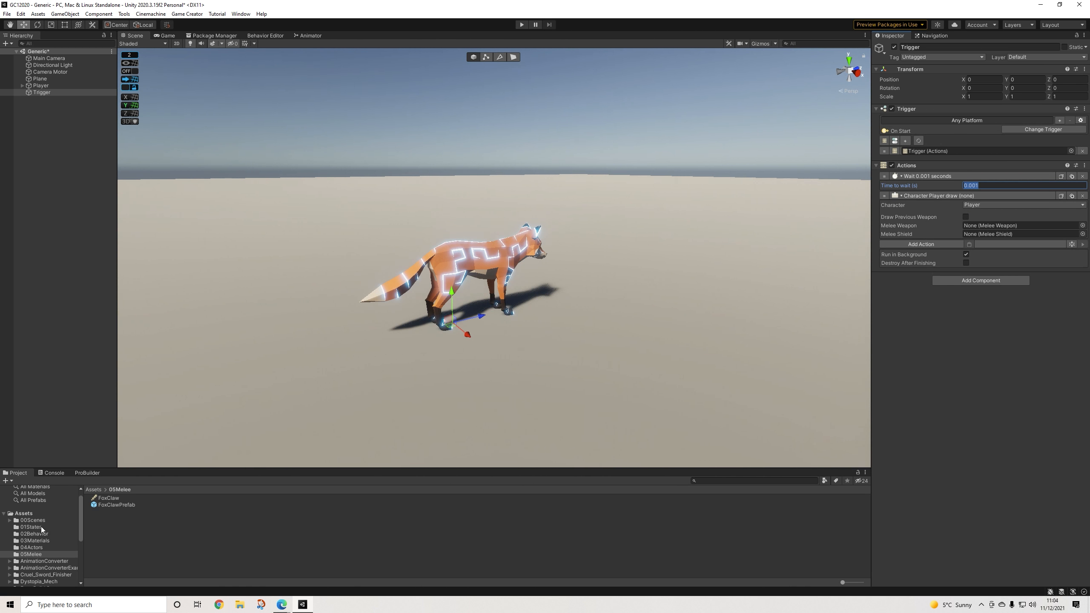
{"action": "mouse_move", "coordinate": [112, 499]}
{"action": "left_mouse_down"}
{"action": "mouse_move", "coordinate": [932, 295]}
{"action": "mouse_move", "coordinate": [989, 227]}
{"action": "left_mouse_up"}
Step: Create a Game Creator Locomotion character state asset in the 05Melee folder
{"action": "left_click", "coordinate": [113, 498]}
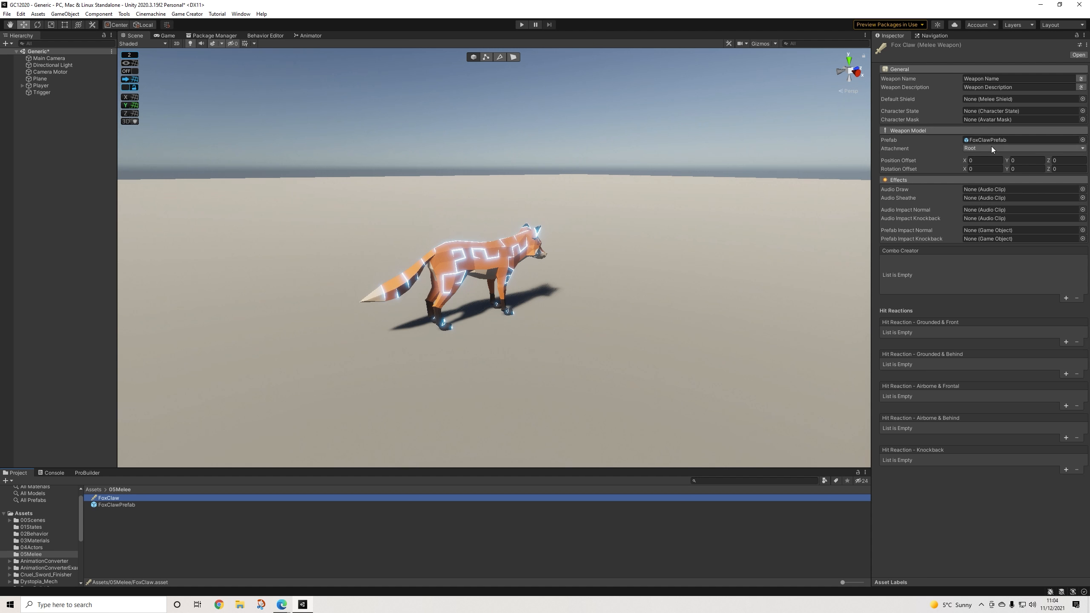
{"action": "right_click", "coordinate": [121, 546]}
{"action": "mouse_move", "coordinate": [221, 320]}
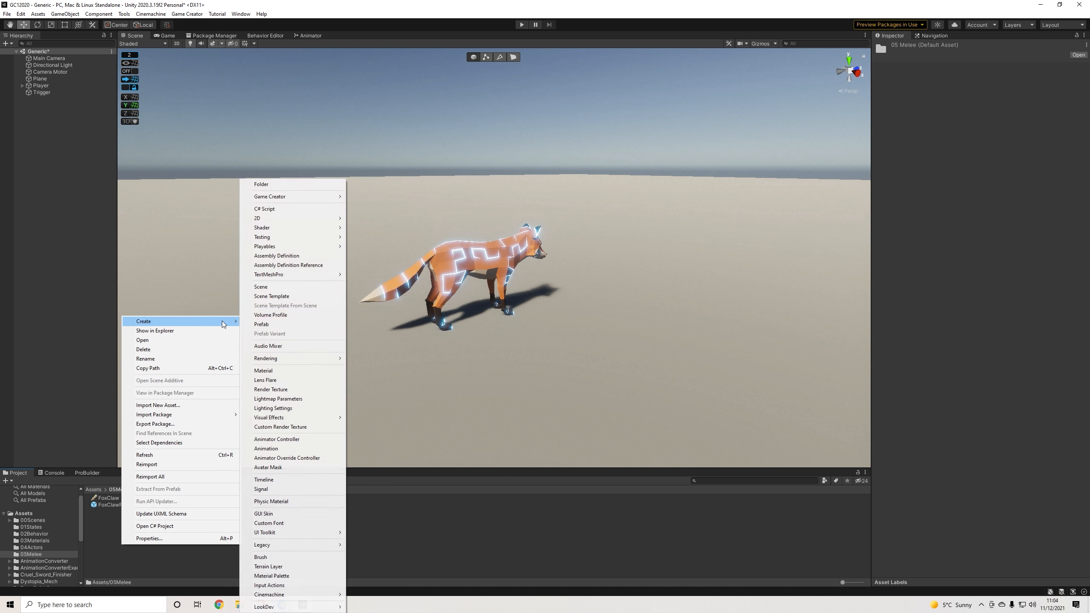
{"action": "mouse_move", "coordinate": [330, 199]}
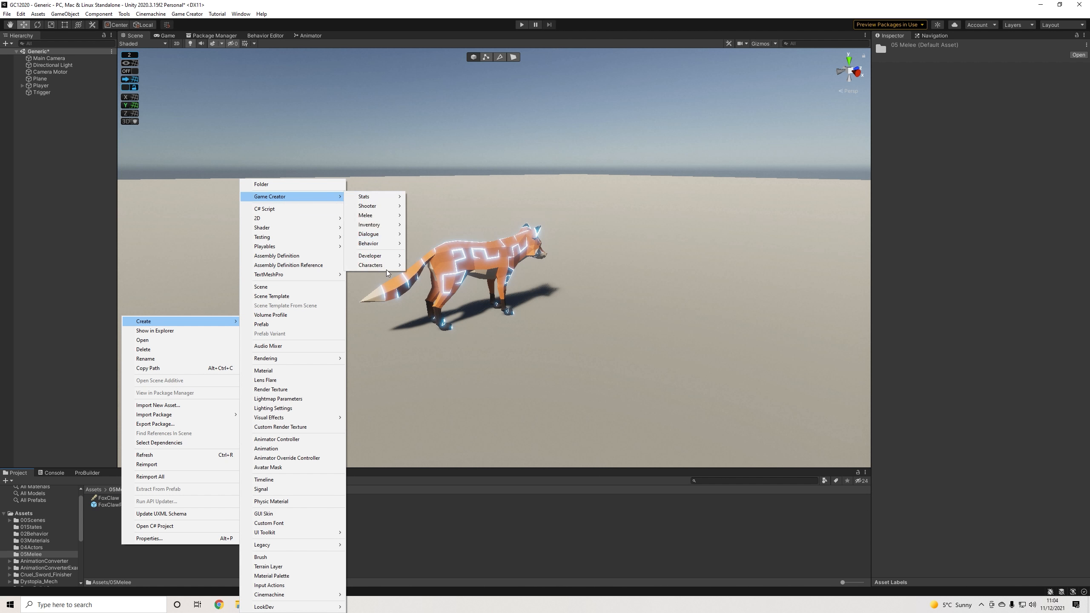
{"action": "mouse_move", "coordinate": [396, 266]}
{"action": "left_click", "coordinate": [438, 274]}
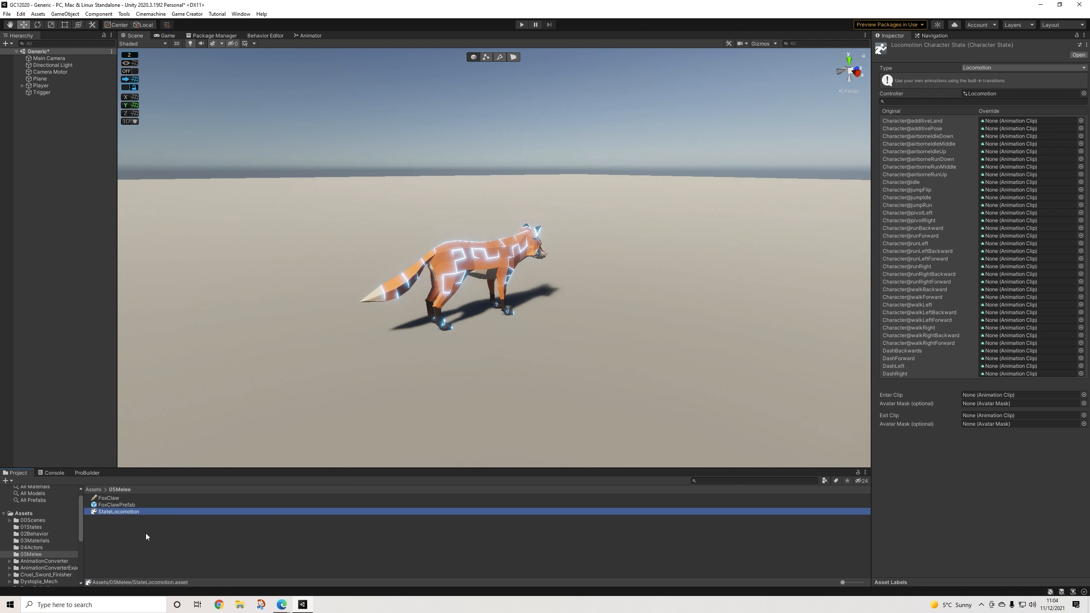
Step: Assign the StateLocomotion asset as the Character State of the FoxClaw melee weapon
{"action": "left_click", "coordinate": [110, 500]}
{"action": "left_click_drag", "start_coordinate": [119, 511], "coordinate": [977, 218]}
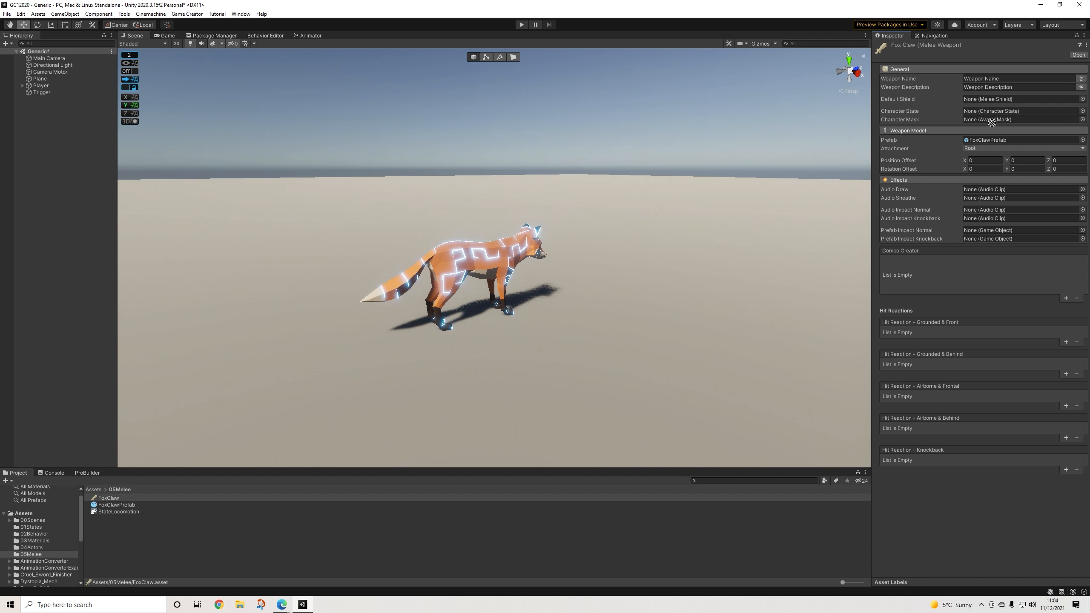
{"action": "left_click_drag", "start_coordinate": [992, 108], "coordinate": [986, 109]}
{"action": "left_click", "coordinate": [125, 511]}
{"action": "left_click_drag", "start_coordinate": [557, 292], "coordinate": [542, 317], "text": "alt"}
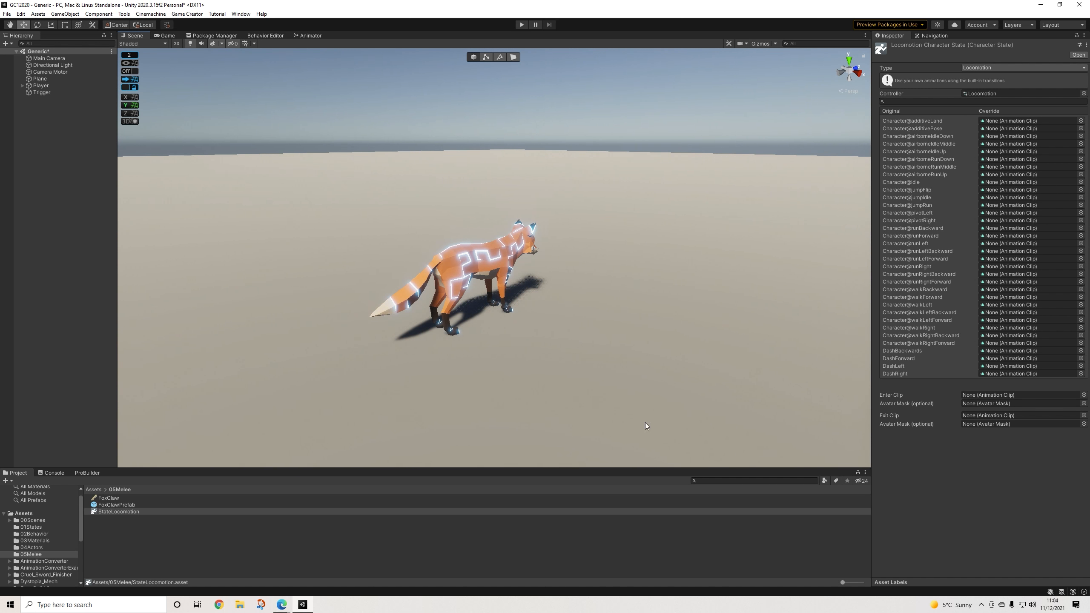
{"action": "left_click", "coordinate": [114, 505]}
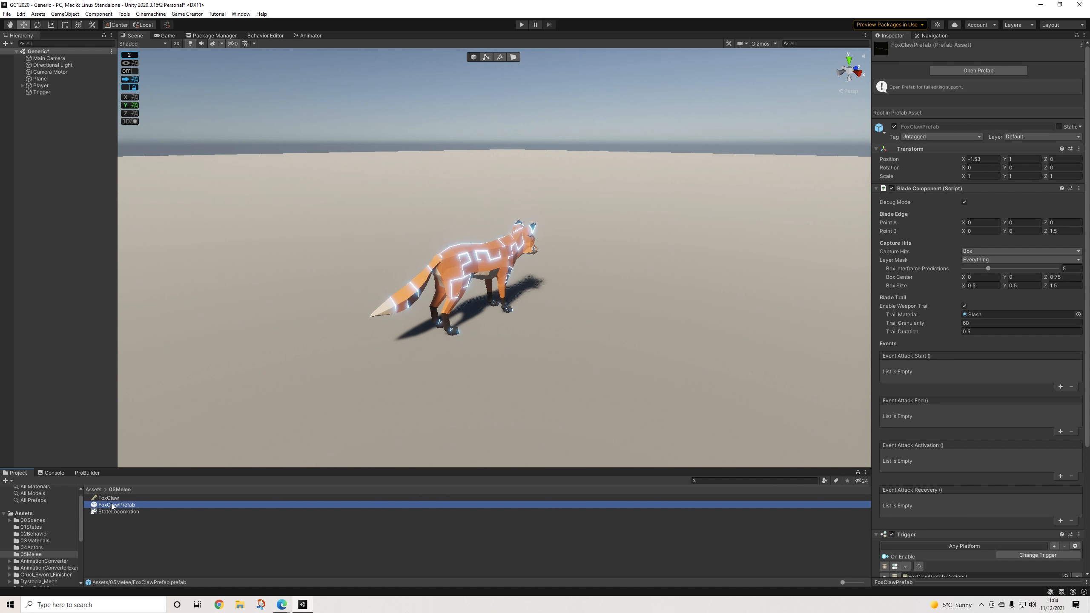
{"action": "left_click", "coordinate": [112, 499]}
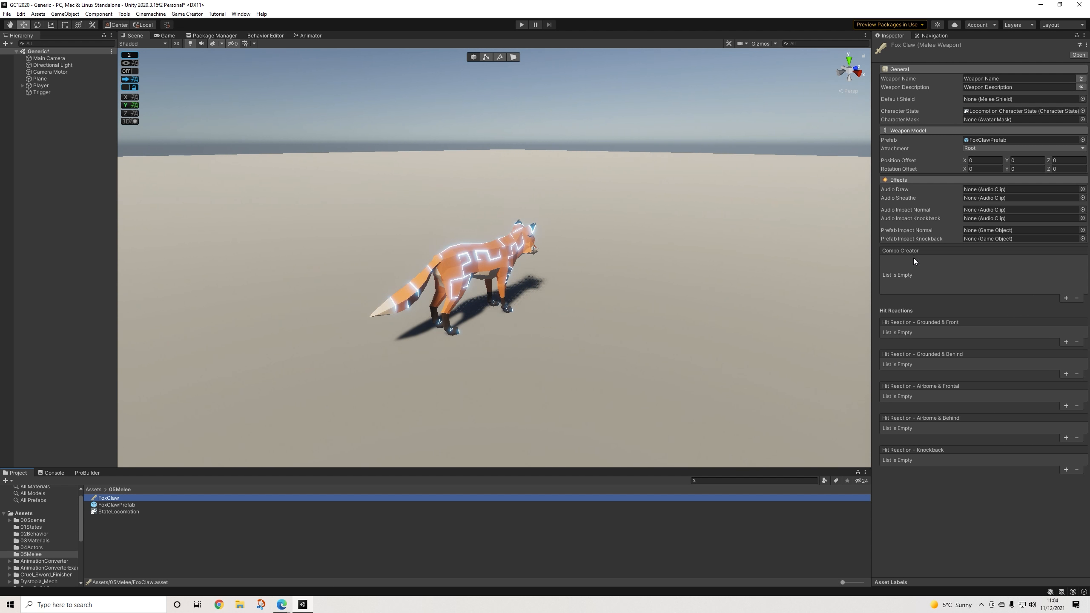
Step: Expand the Player's bone hierarchy and run a brief play test of the scene
{"action": "left_click", "coordinate": [22, 86]}
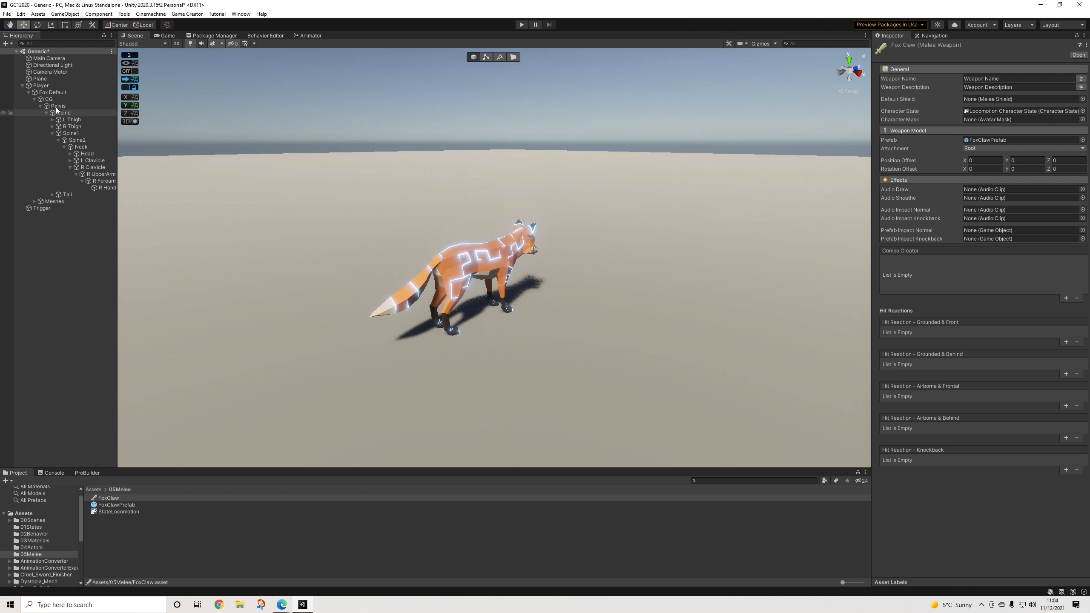
{"action": "left_click", "coordinate": [523, 26]}
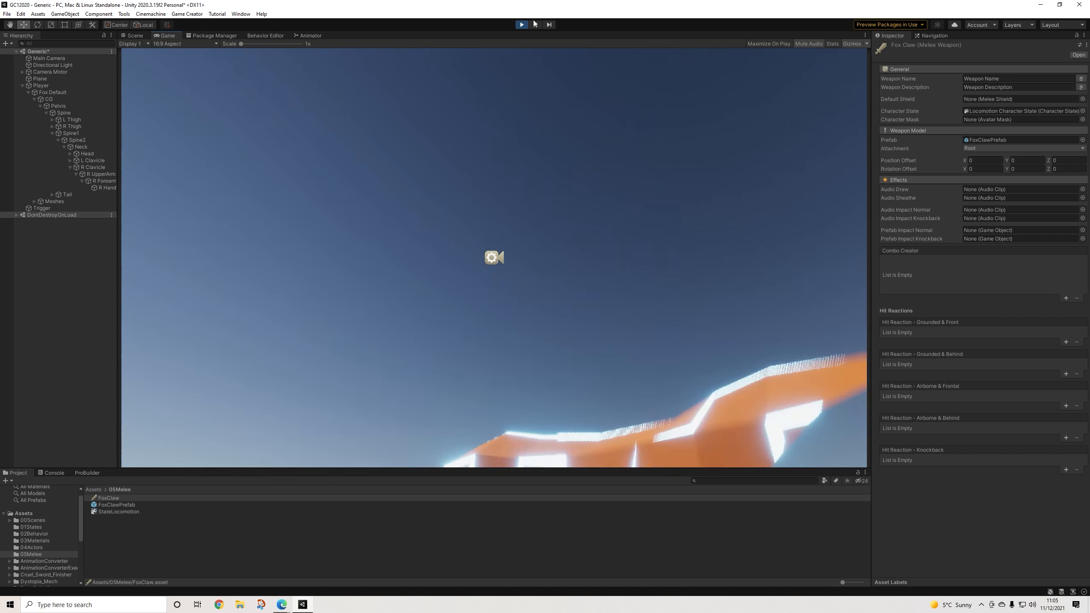
{"action": "left_click", "coordinate": [522, 25]}
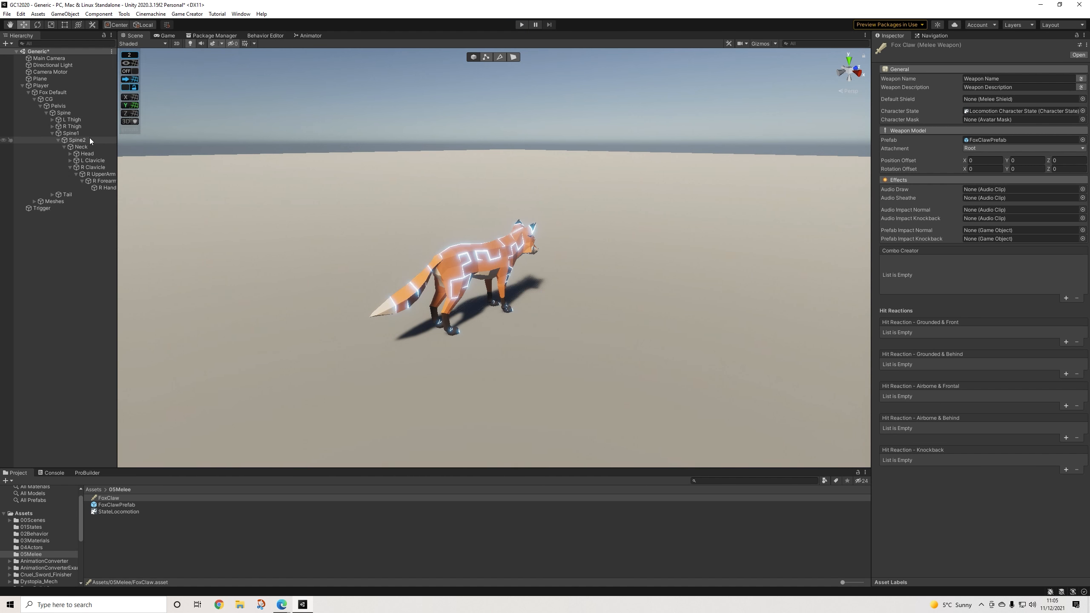
Step: Add a Character Melee component to the Player object
{"action": "left_click", "coordinate": [41, 86]}
{"action": "left_click", "coordinate": [964, 563]}
{"action": "type", "text": "chara"}
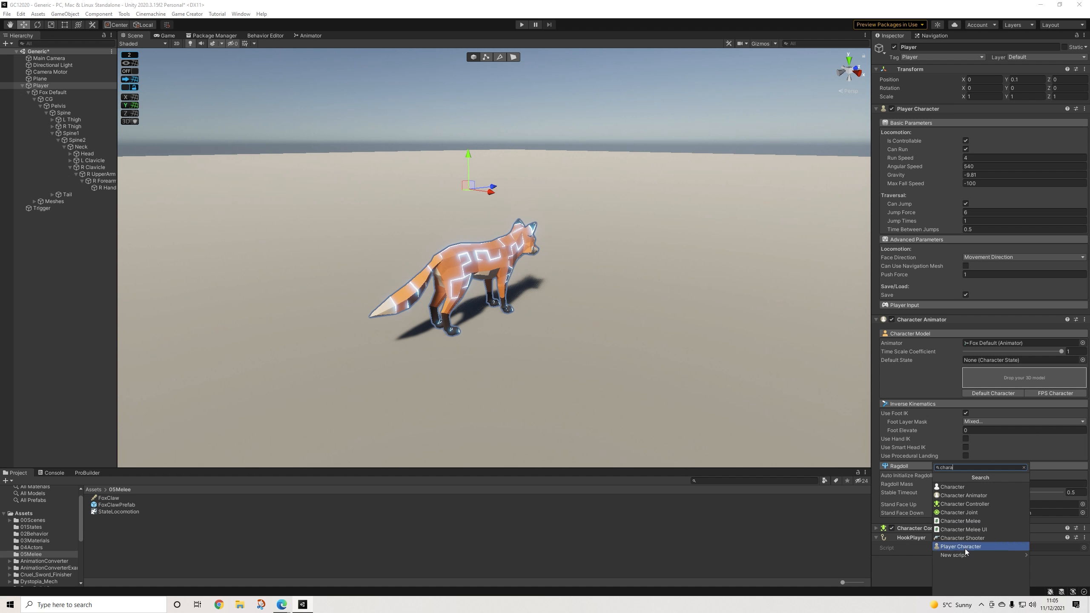
{"action": "left_click", "coordinate": [962, 521]}
Step: Play-test the scene, inspect the FoxClawPrefab clone under R Hand, and check R Hand's trigger after stopping
{"action": "left_click", "coordinate": [522, 25]}
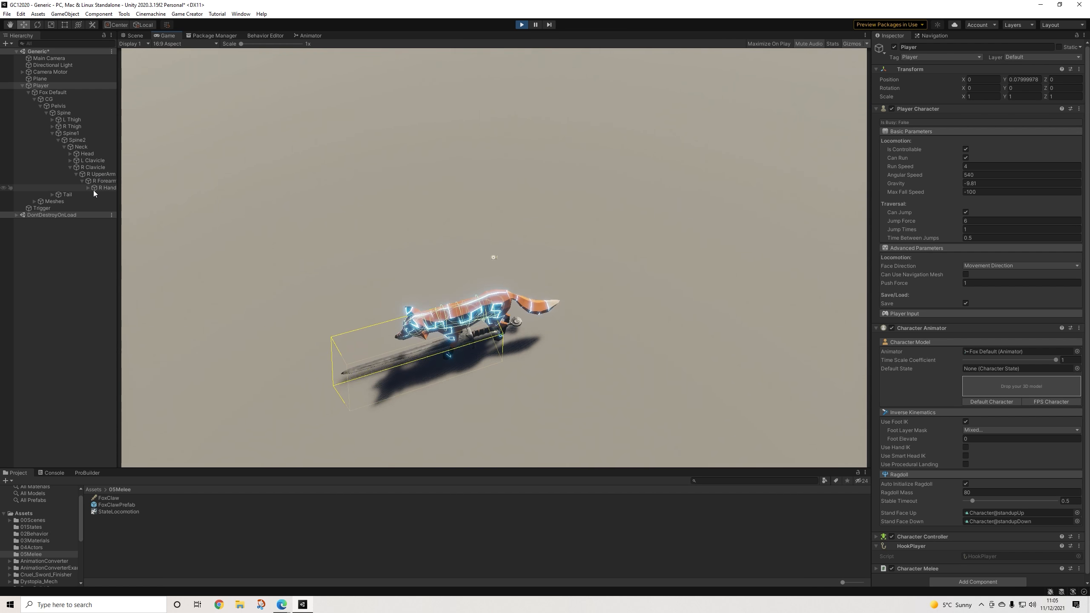
{"action": "left_click", "coordinate": [88, 188]}
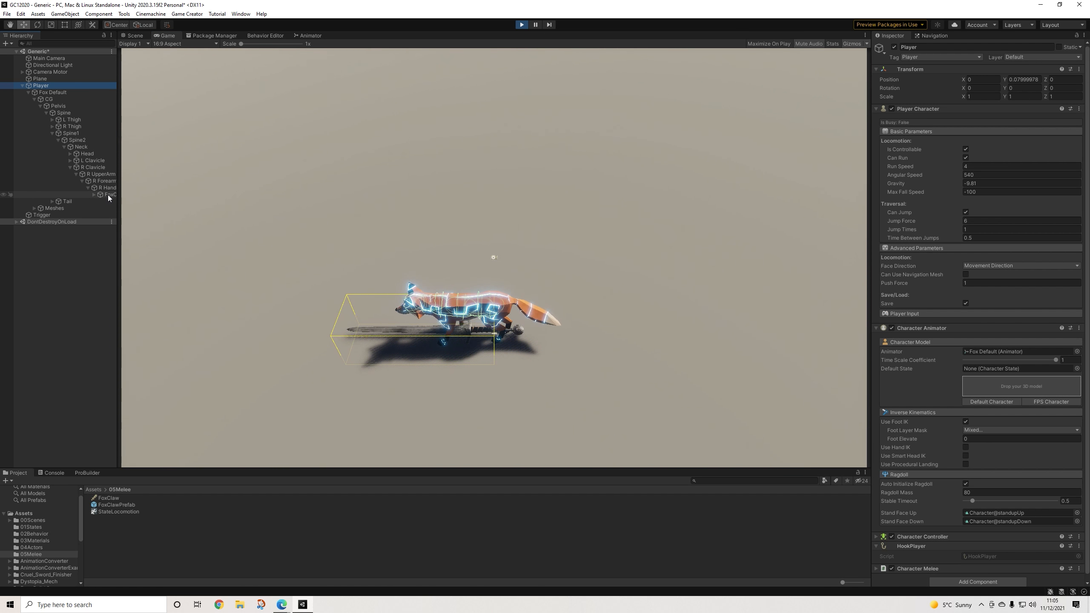
{"action": "left_click", "coordinate": [107, 194]}
{"action": "left_click", "coordinate": [521, 291]}
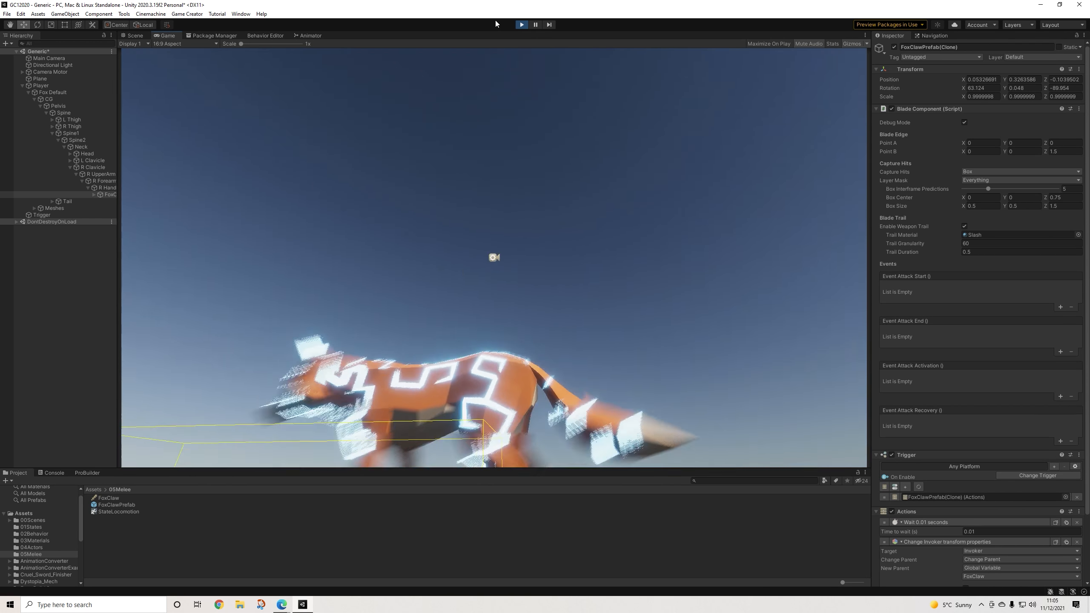
{"action": "key", "text": "ctrl+p"}
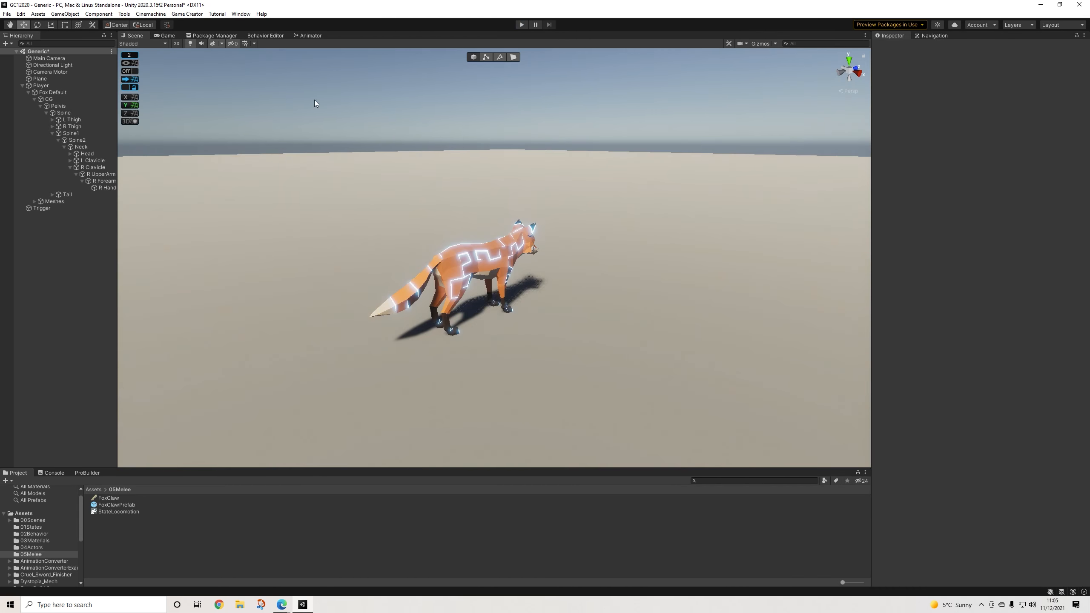
{"action": "left_click", "coordinate": [101, 187]}
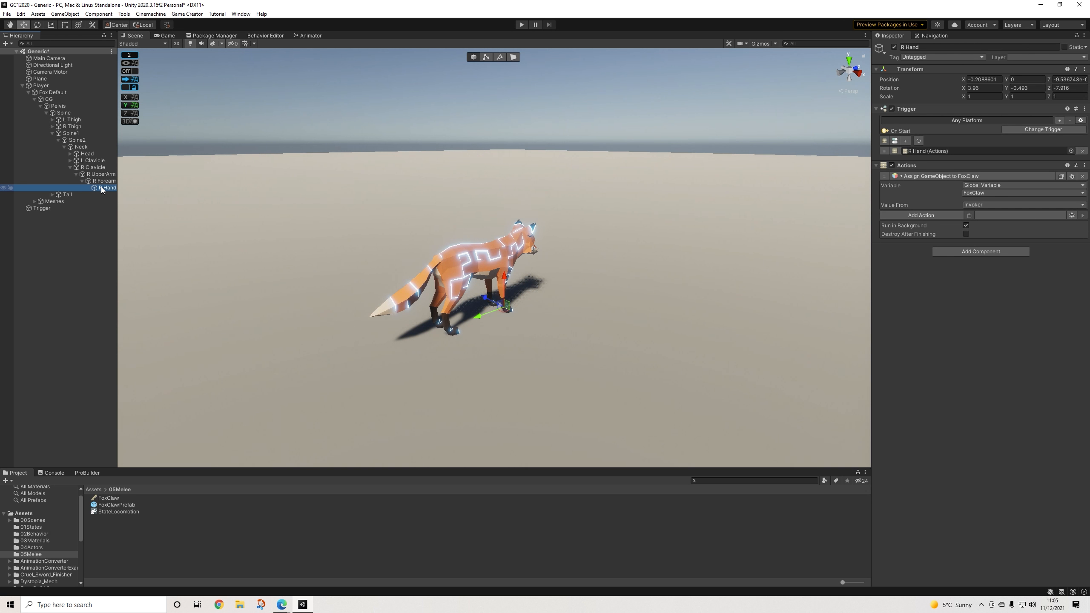
Step: Collapse the Player hierarchy and rename the Trigger object to OnStartTrigger
{"action": "left_click", "coordinate": [23, 85]}
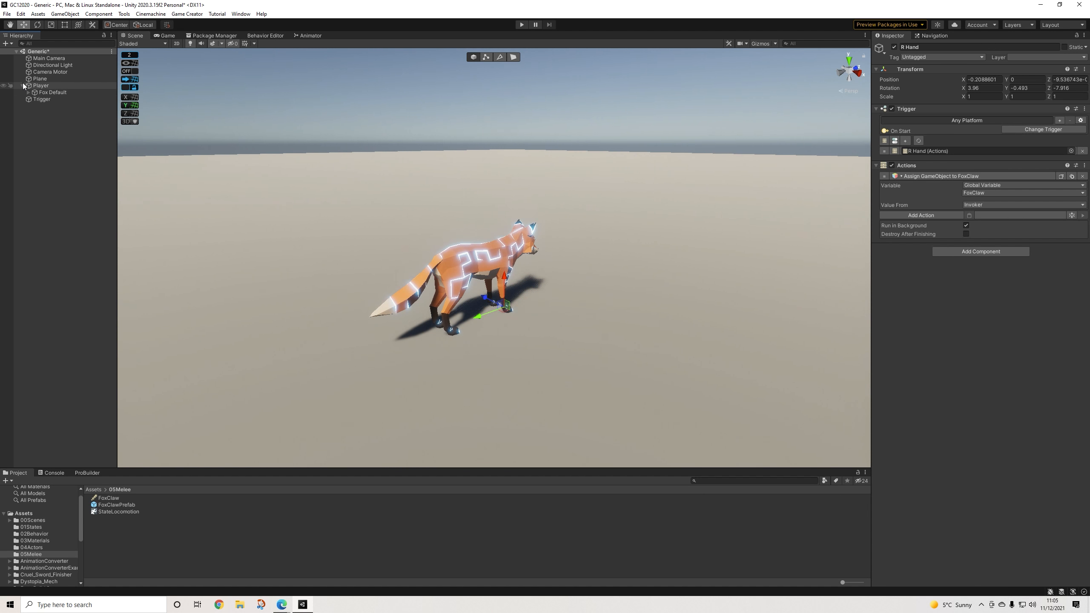
{"action": "left_click", "coordinate": [39, 92]}
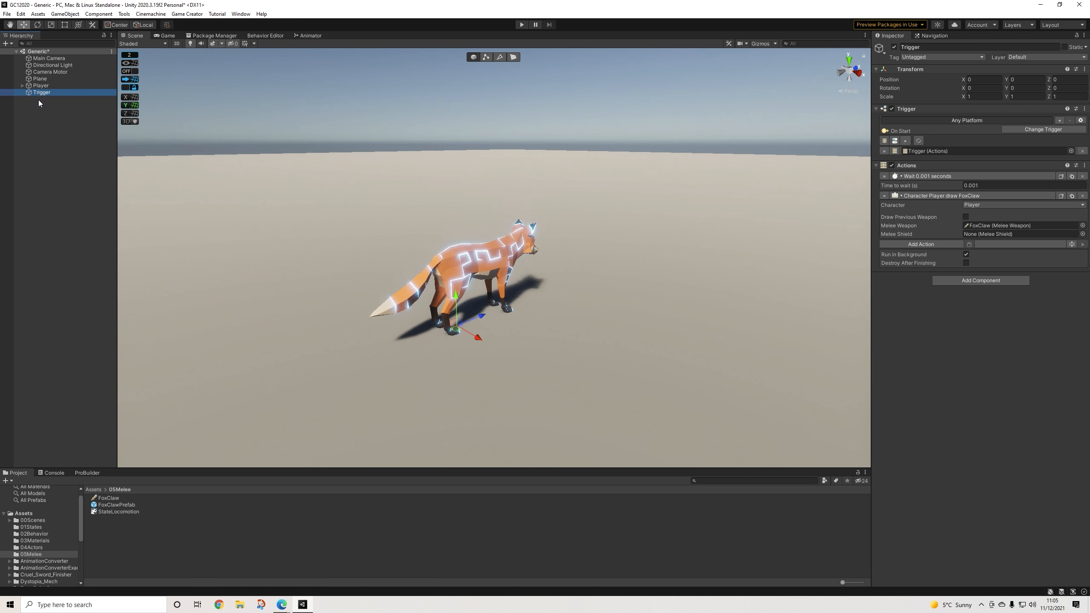
{"action": "left_click", "coordinate": [39, 105]}
{"action": "right_click", "coordinate": [39, 116]}
{"action": "left_click", "coordinate": [47, 94]}
{"action": "left_click", "coordinate": [956, 47]}
{"action": "type", "text": "OnStart"}
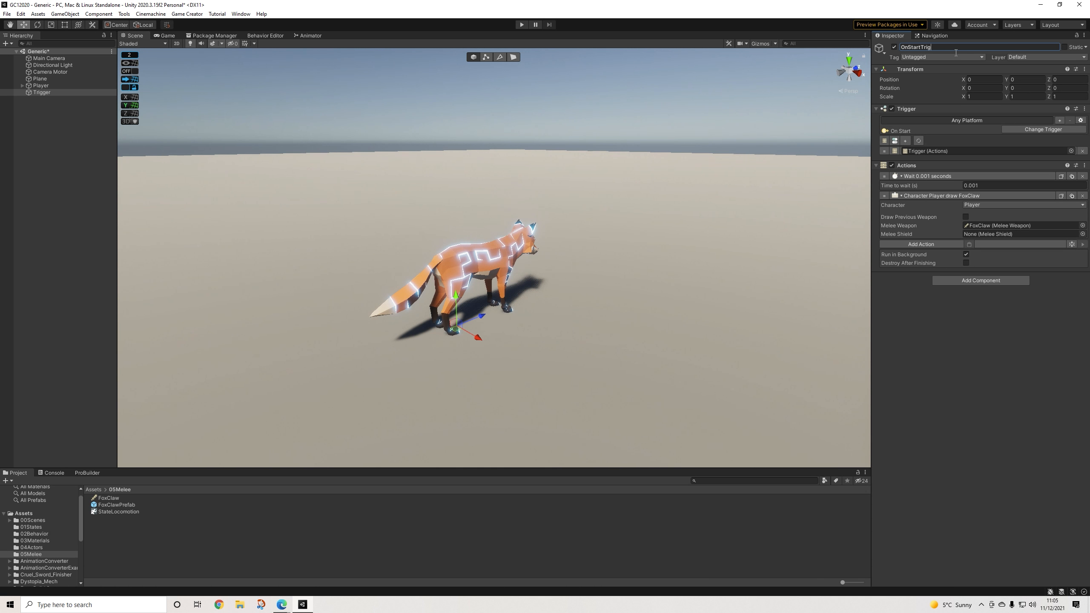
{"action": "key", "text": "Return"}
Step: Create a second Game Creator Trigger object in the scene and name it CombatTrigger
{"action": "left_click", "coordinate": [65, 112]}
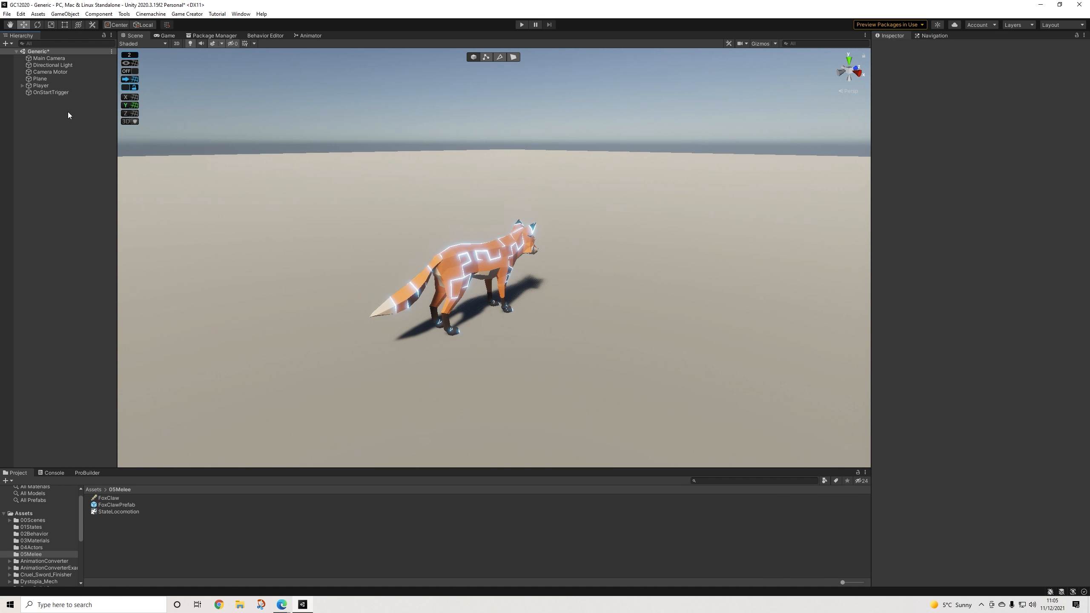
{"action": "right_click", "coordinate": [63, 115]}
{"action": "mouse_move", "coordinate": [112, 226]}
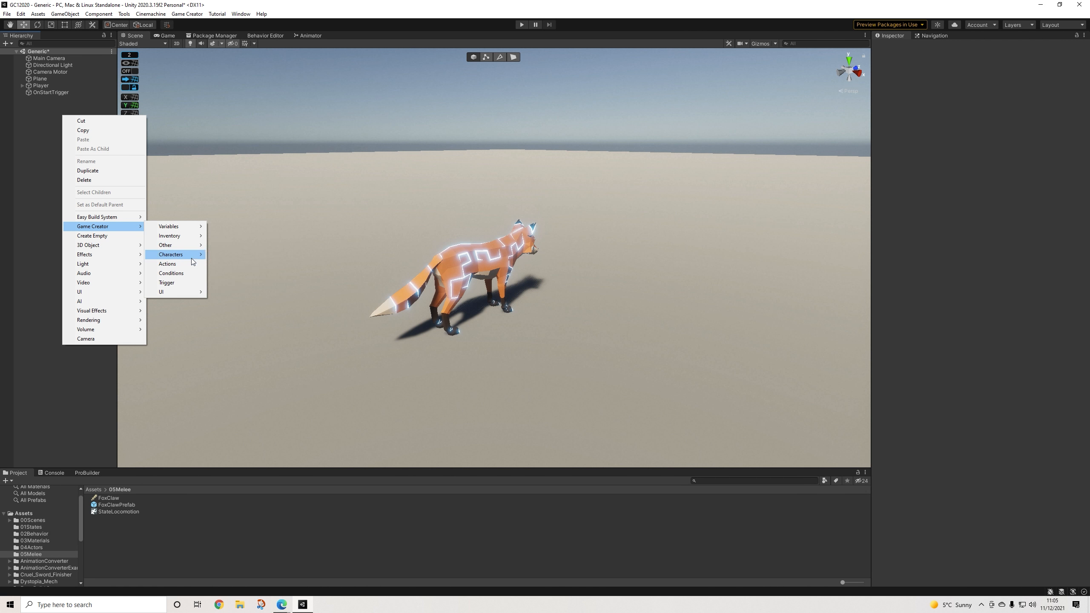
{"action": "left_click", "coordinate": [184, 282]}
{"action": "left_click", "coordinate": [943, 47]}
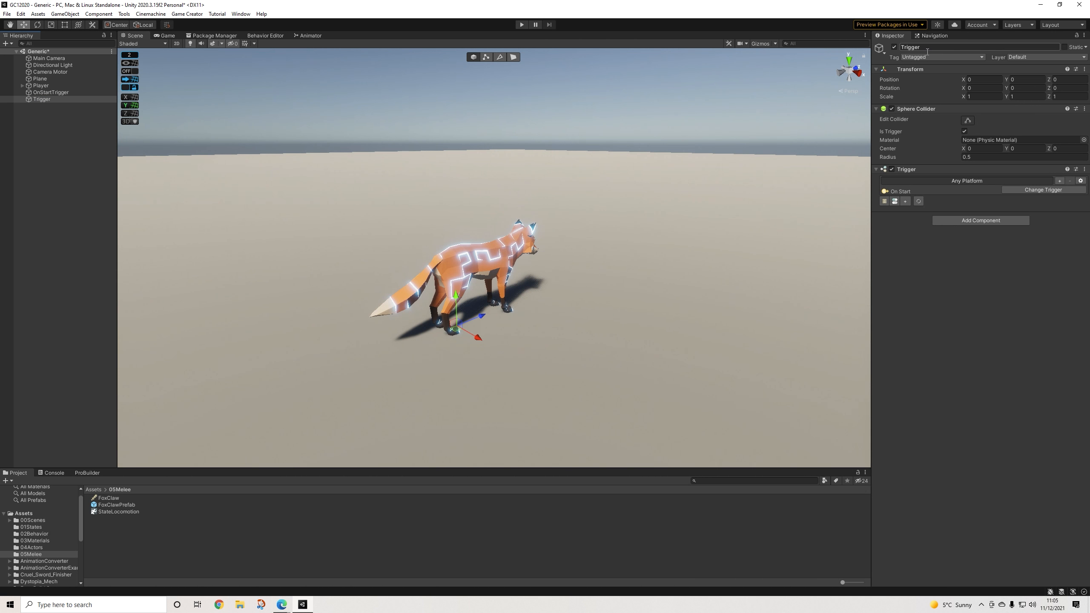
{"action": "key", "text": "Home"}
{"action": "type", "text": "Combat"}
{"action": "key", "text": "Return"}
Step: Attach a new Actions object to CombatTrigger and change its trigger to On Mouse Down
{"action": "left_click", "coordinate": [958, 221]}
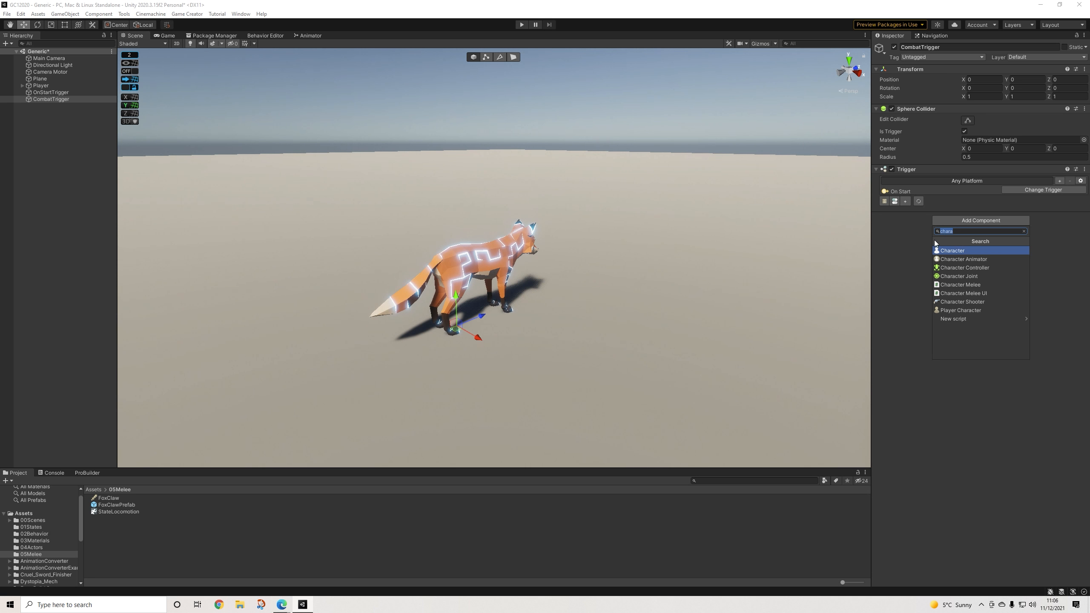
{"action": "left_click", "coordinate": [884, 201]}
{"action": "left_click", "coordinate": [1026, 192]}
{"action": "type", "text": "mous"}
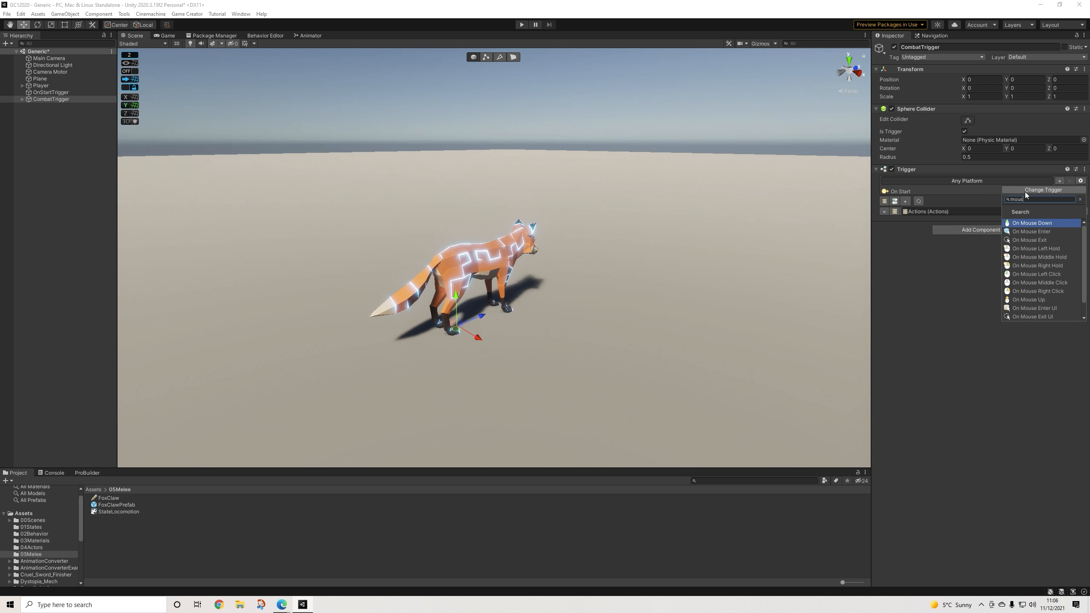
{"action": "left_click", "coordinate": [1032, 222]}
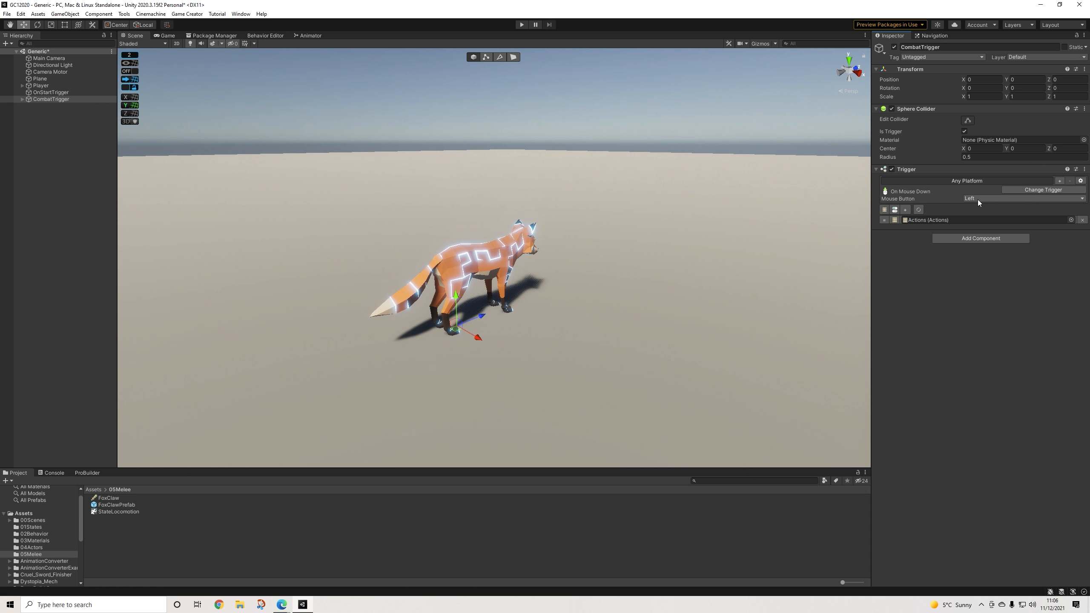
Step: Add an Input Melee action to CombatTrigger's Actions object for the Player with key A
{"action": "left_click", "coordinate": [951, 218]}
{"action": "left_click", "coordinate": [40, 104]}
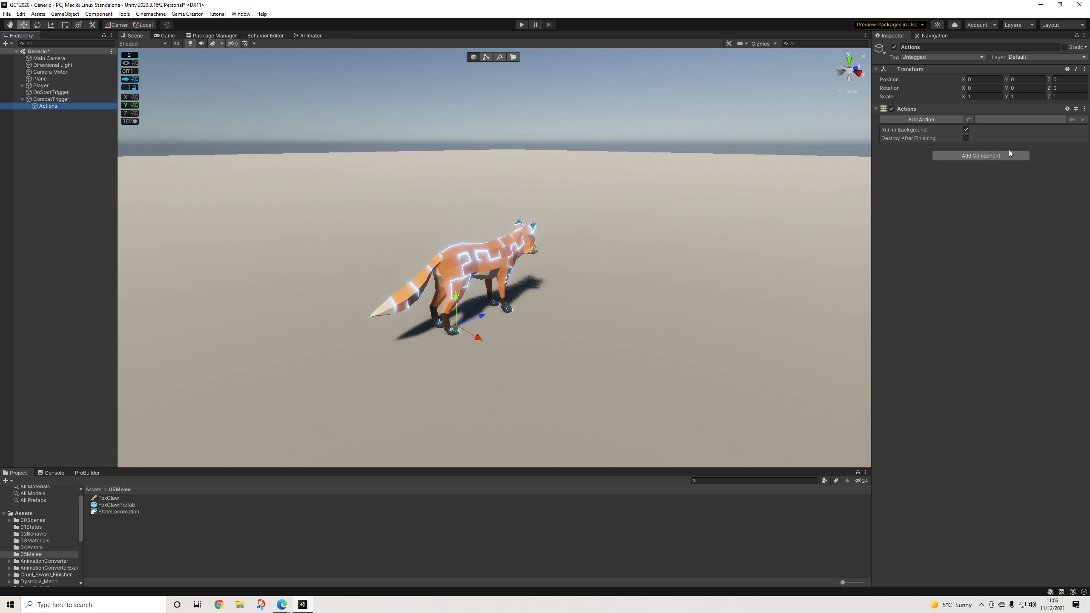
{"action": "left_click", "coordinate": [919, 119]}
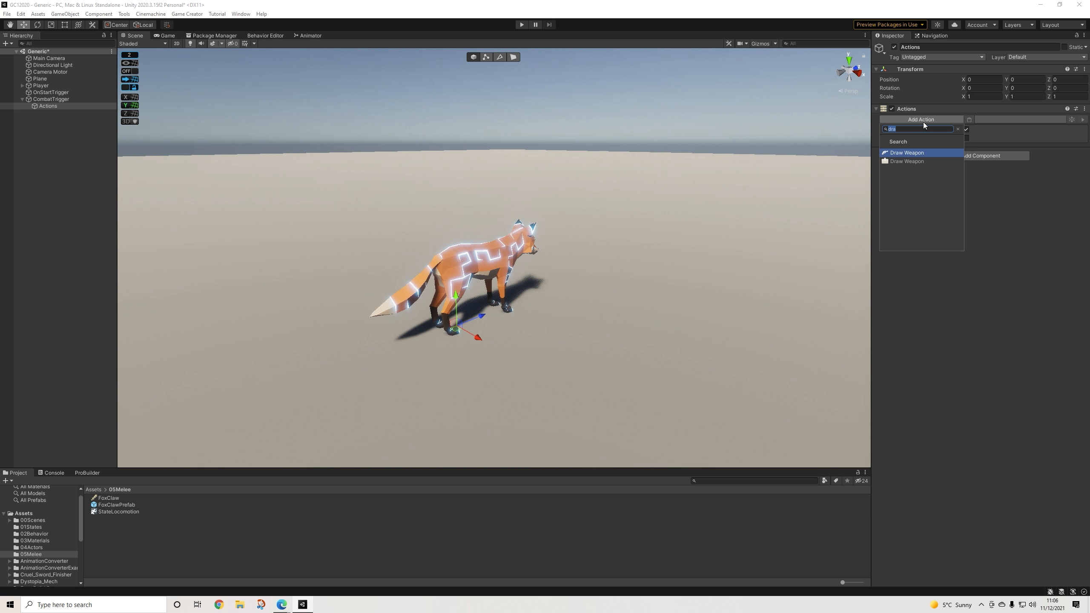
{"action": "key", "text": "Return"}
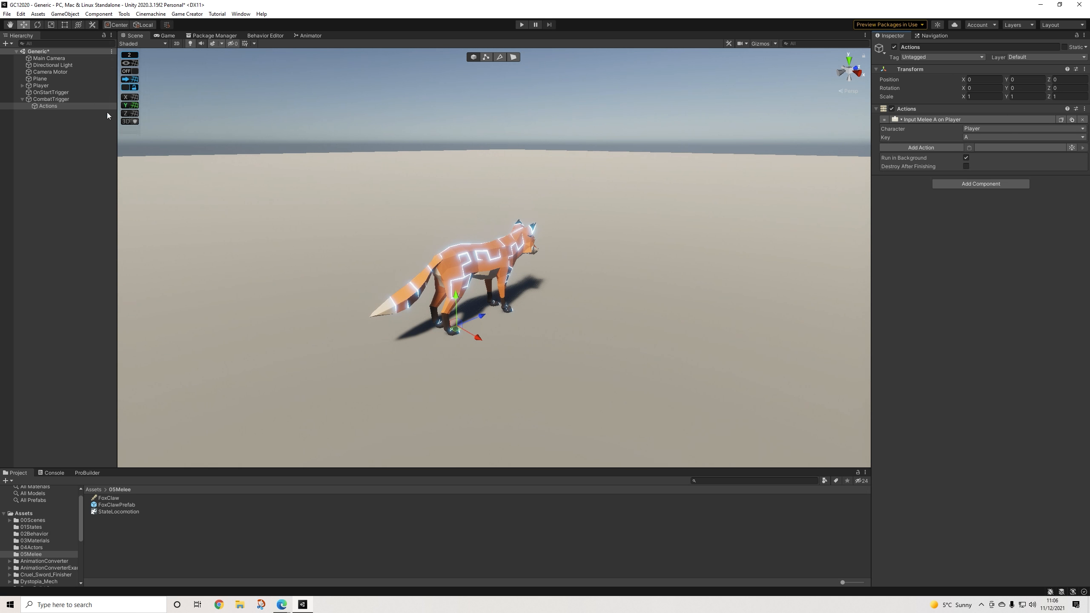
{"action": "left_click", "coordinate": [80, 100]}
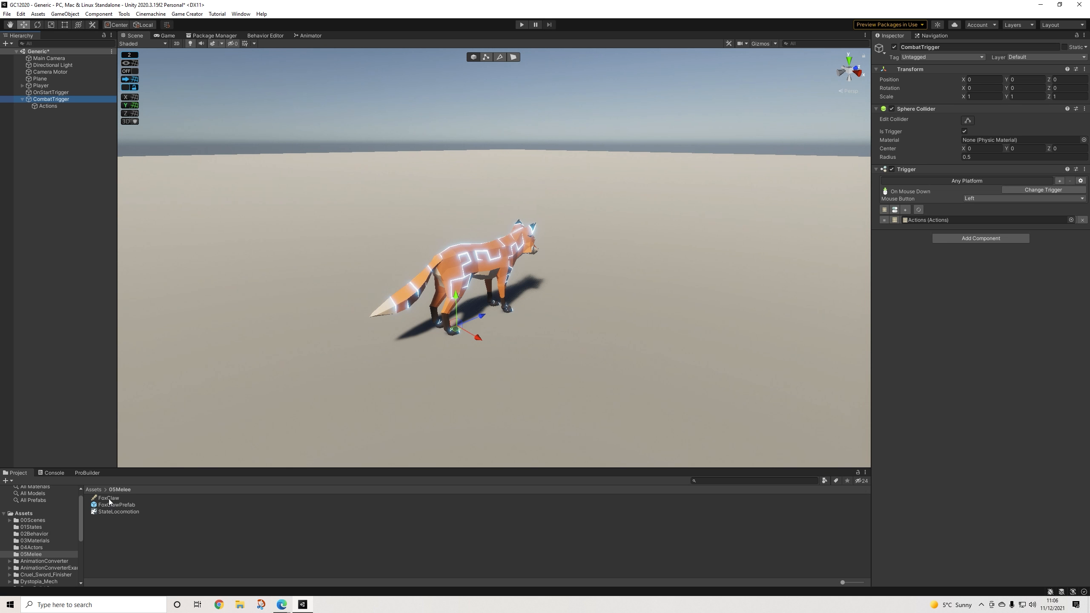
Step: Create a new Game Creator Melee Clip asset in the 05Melee folder and name it Melee Clip 01
{"action": "right_click", "coordinate": [111, 526]}
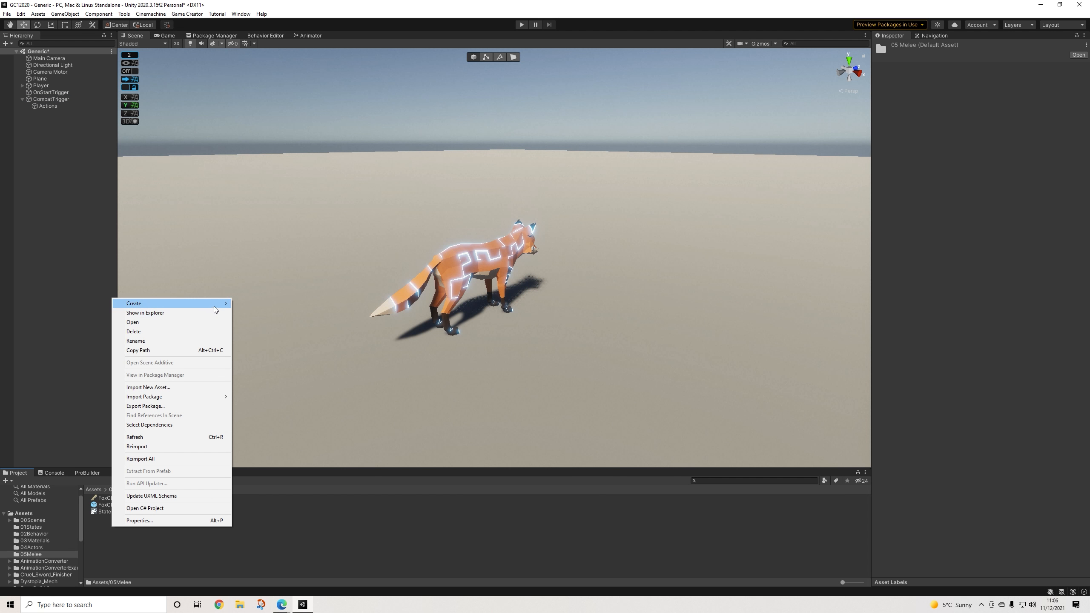
{"action": "mouse_move", "coordinate": [214, 306]}
{"action": "mouse_move", "coordinate": [326, 197]}
{"action": "mouse_move", "coordinate": [362, 216]}
{"action": "left_click", "coordinate": [431, 216]}
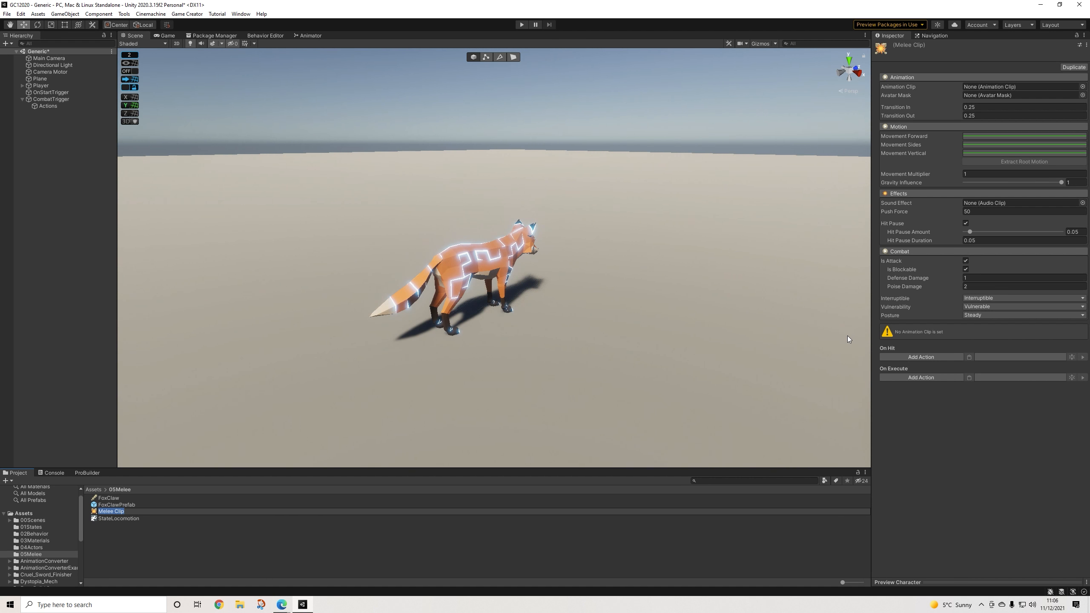
{"action": "type", "text": "Melee Clip 01"}
{"action": "key", "text": "Return"}
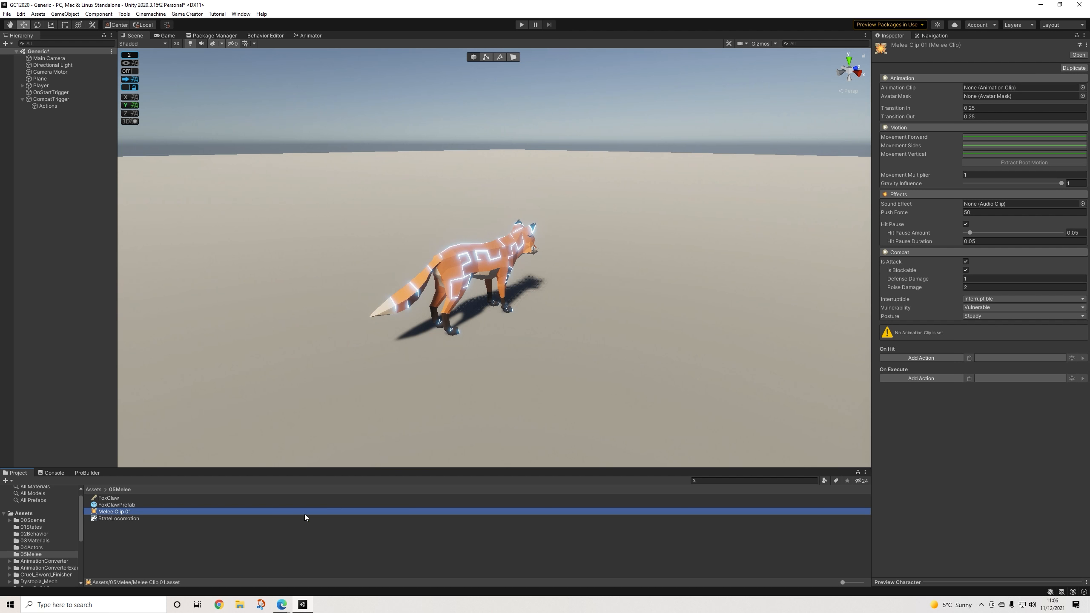
Step: Lock the Inspector on Melee Clip 01 and assign Fox_Attack_Claws from the Fox Anims folder as its Animation Clip
{"action": "scroll", "coordinate": [16, 534], "scroll_direction": "down", "scroll_amount": 4}
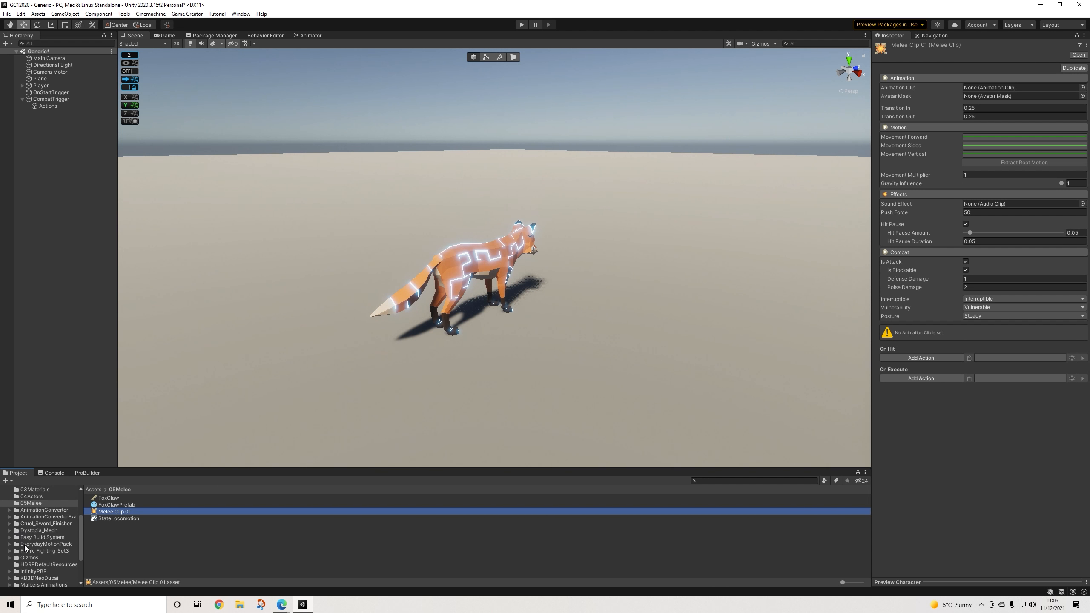
{"action": "left_click", "coordinate": [1077, 36]}
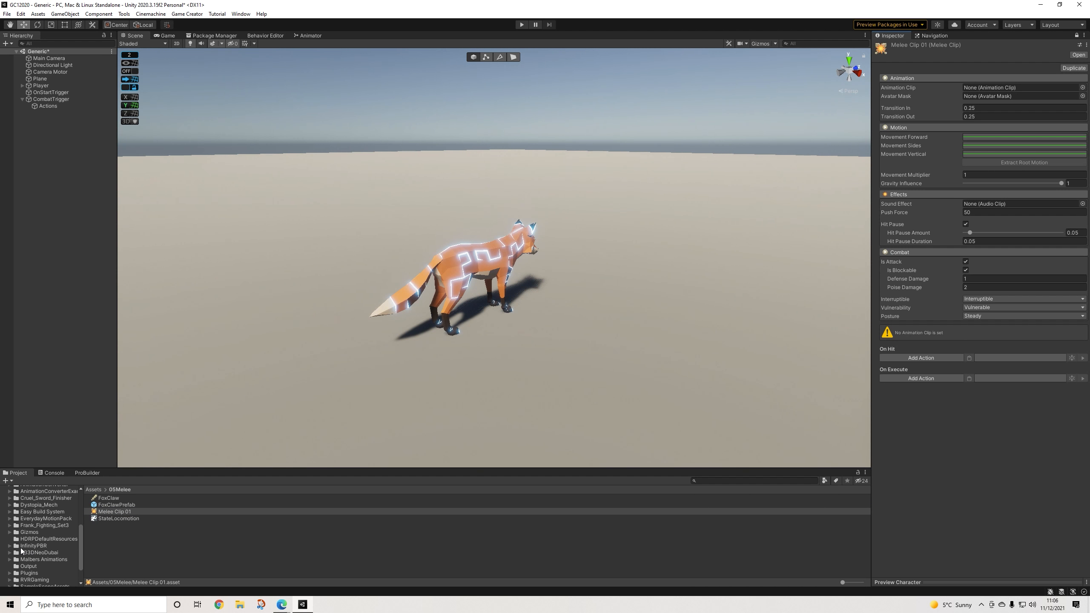
{"action": "scroll", "coordinate": [19, 529], "scroll_direction": "up", "scroll_amount": 2}
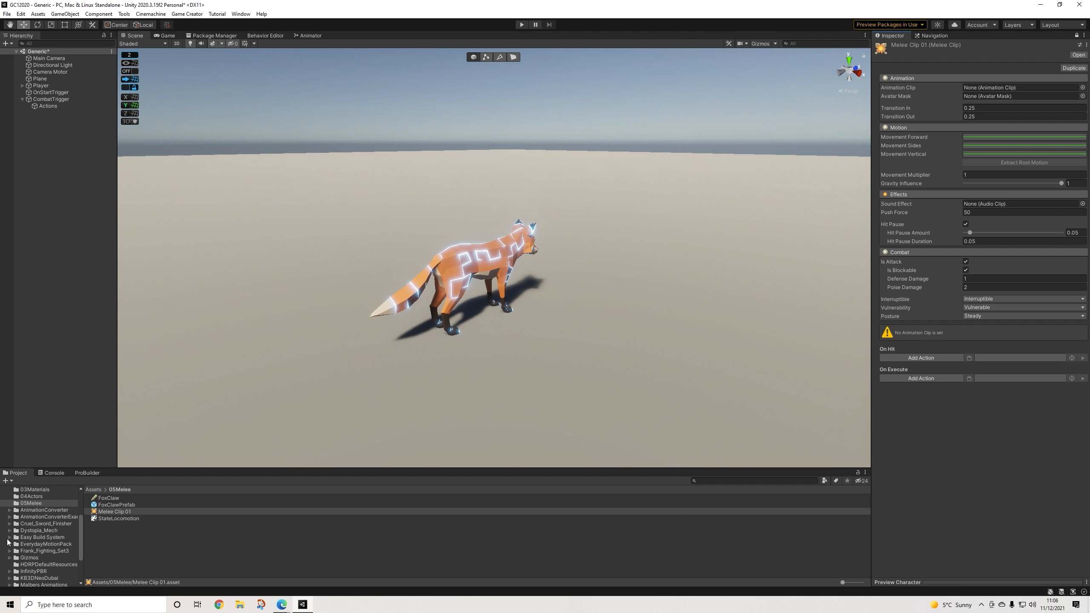
{"action": "scroll", "coordinate": [13, 565], "scroll_direction": "down", "scroll_amount": 2}
{"action": "left_click", "coordinate": [13, 566]}
{"action": "scroll", "coordinate": [29, 556], "scroll_direction": "up", "scroll_amount": 5}
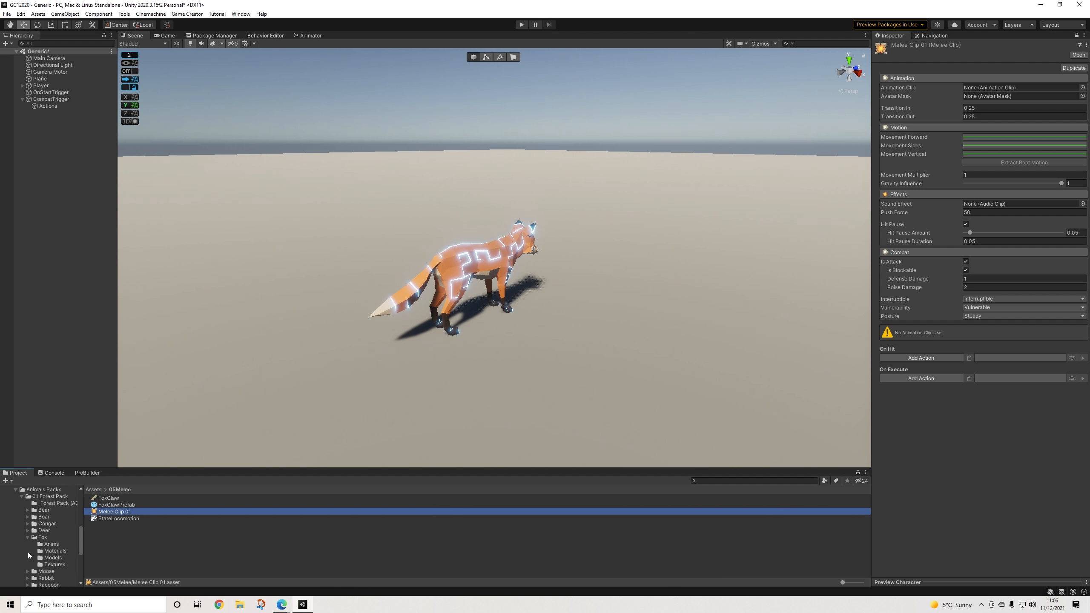
{"action": "left_click", "coordinate": [52, 544]}
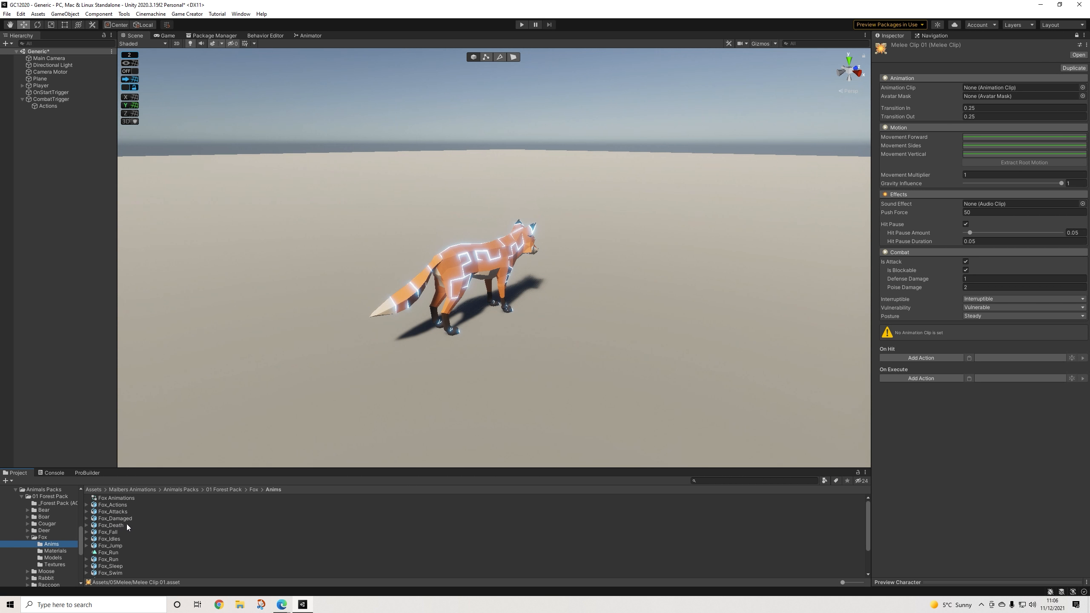
{"action": "left_click", "coordinate": [86, 512]}
{"action": "left_click_drag", "start_coordinate": [138, 548], "coordinate": [991, 95]}
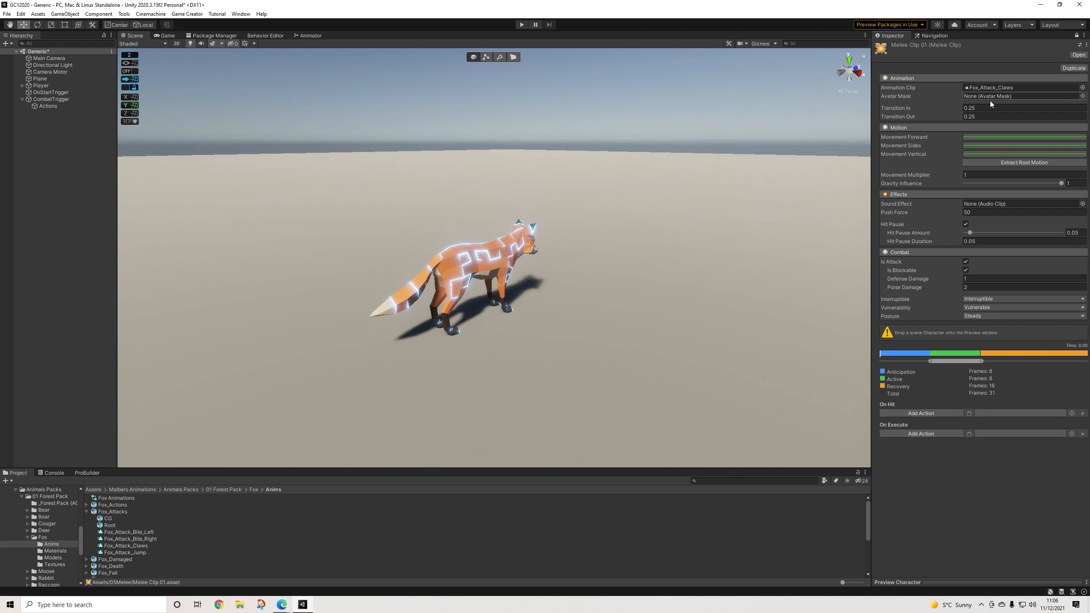
Step: Load the Player as Melee Clip 01's preview character and scrub the attack timeline, examining the claw motion from the side
{"action": "left_click", "coordinate": [936, 584]}
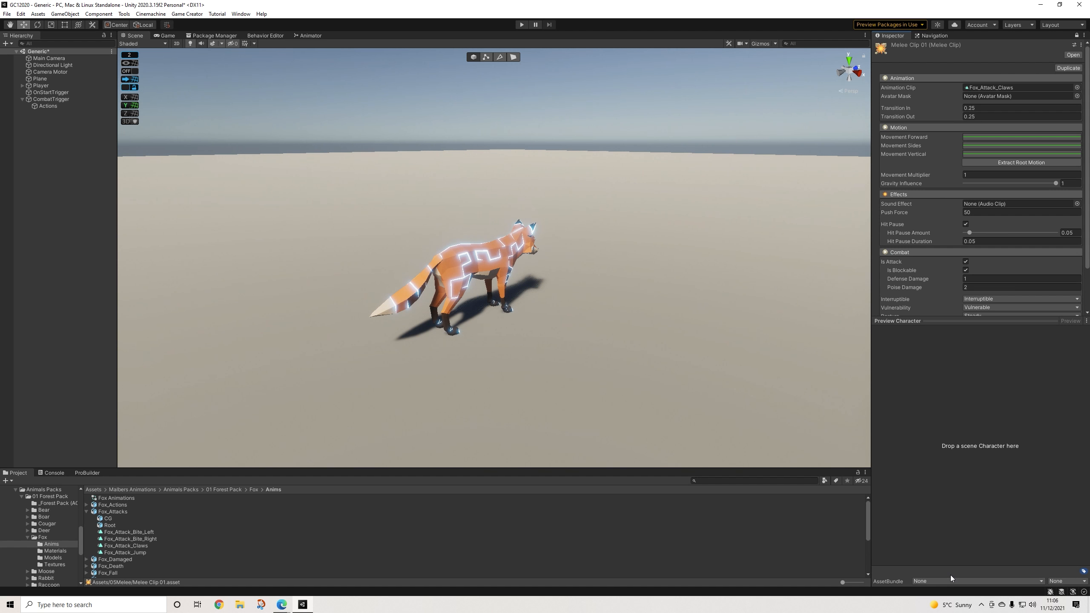
{"action": "left_click_drag", "start_coordinate": [40, 85], "coordinate": [942, 444]}
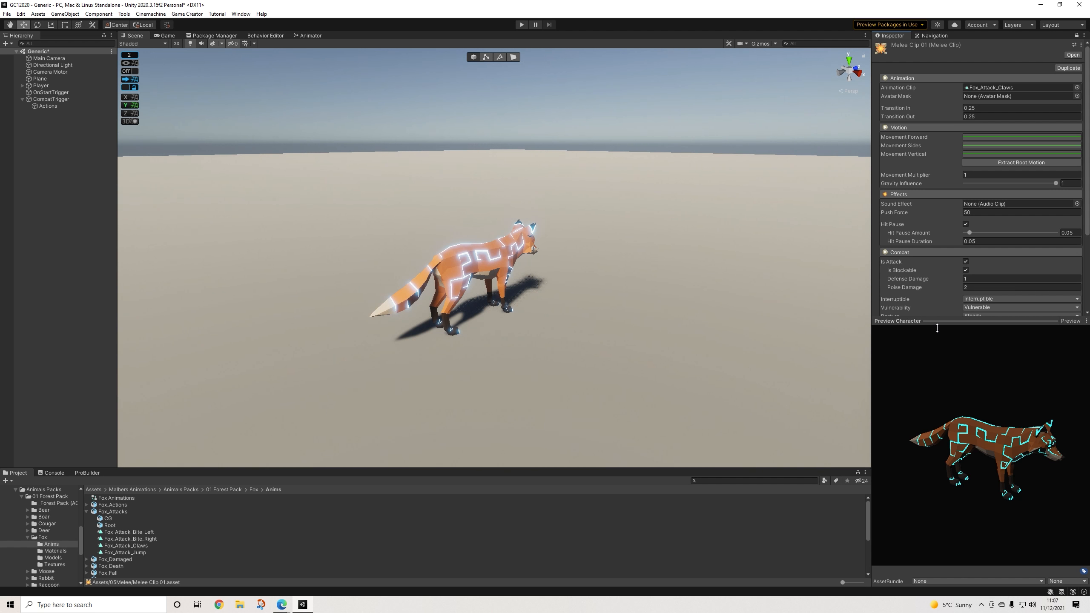
{"action": "scroll", "coordinate": [916, 245], "scroll_direction": "down", "scroll_amount": 5}
{"action": "mouse_move", "coordinate": [915, 226]}
{"action": "left_mouse_down"}
{"action": "mouse_move", "coordinate": [1014, 232]}
{"action": "mouse_move", "coordinate": [869, 235]}
{"action": "mouse_move", "coordinate": [894, 236]}
{"action": "left_mouse_up"}
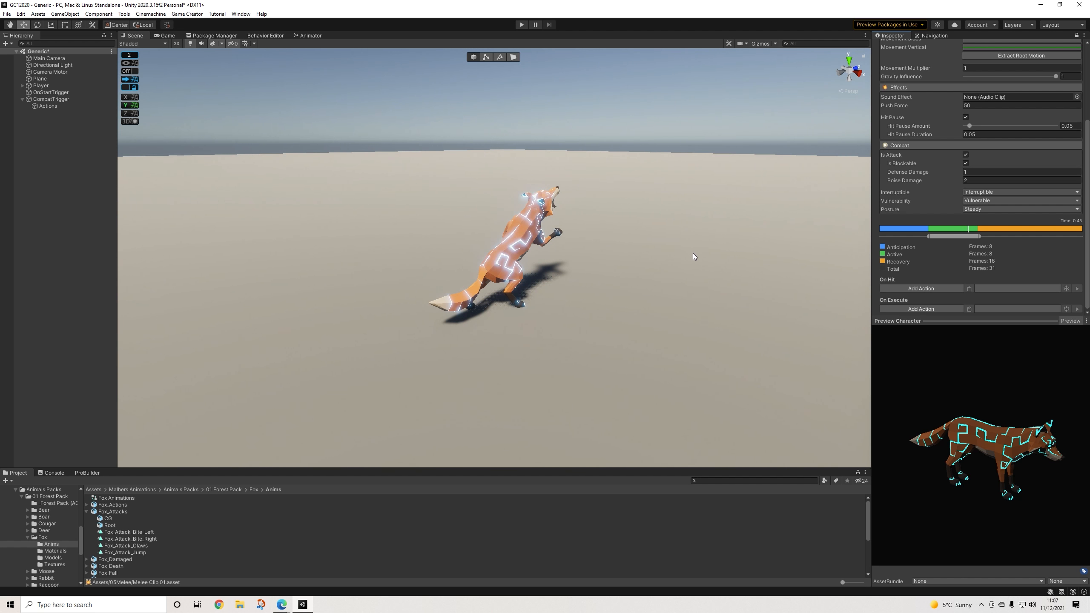
{"action": "left_click", "coordinate": [857, 72]}
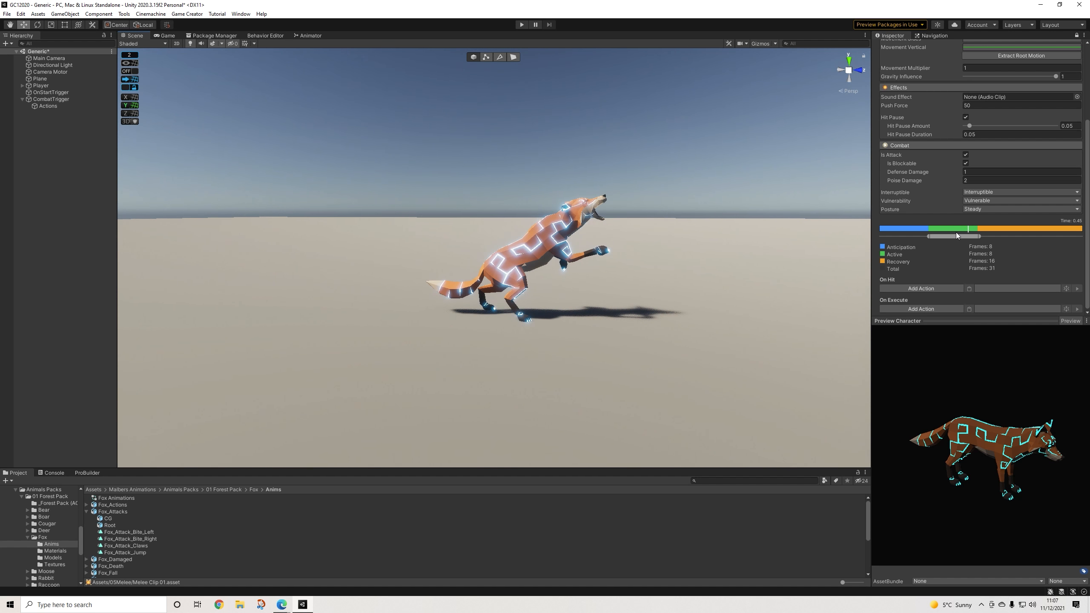
{"action": "mouse_move", "coordinate": [969, 229]}
{"action": "left_mouse_down"}
{"action": "mouse_move", "coordinate": [1023, 242]}
{"action": "mouse_move", "coordinate": [947, 237]}
{"action": "mouse_move", "coordinate": [1035, 248]}
{"action": "mouse_move", "coordinate": [911, 246]}
{"action": "mouse_move", "coordinate": [1027, 263]}
{"action": "mouse_move", "coordinate": [891, 253]}
{"action": "mouse_move", "coordinate": [1074, 277]}
{"action": "mouse_move", "coordinate": [875, 275]}
{"action": "left_mouse_up"}
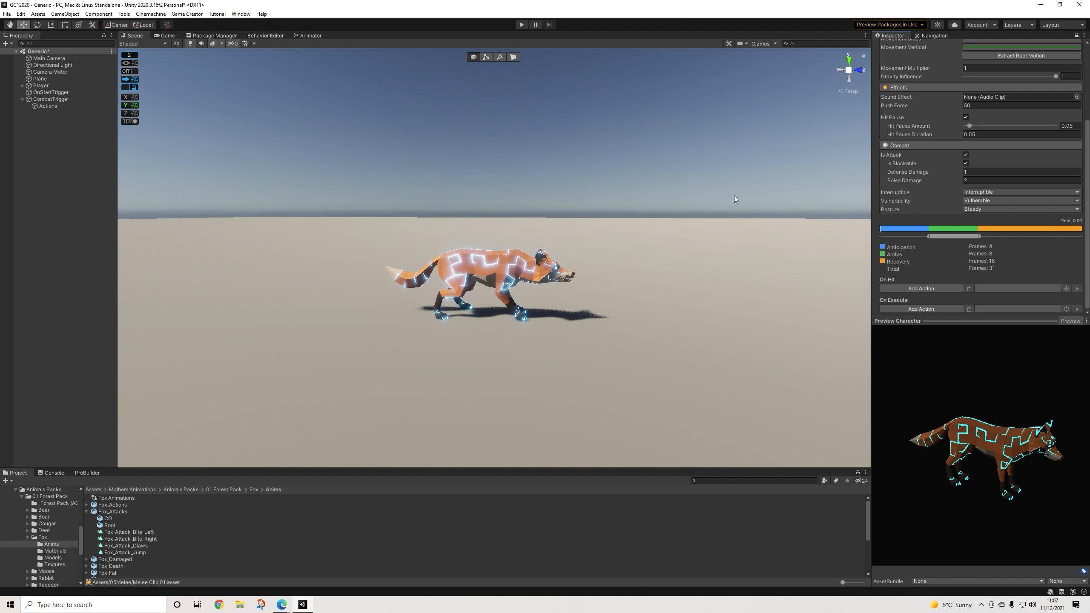
{"action": "scroll", "coordinate": [734, 195], "scroll_direction": "down", "scroll_amount": 3}
{"action": "left_click_drag", "start_coordinate": [650, 259], "coordinate": [697, 277], "text": "alt"}
{"action": "scroll", "coordinate": [697, 277], "scroll_direction": "up", "scroll_amount": 4}
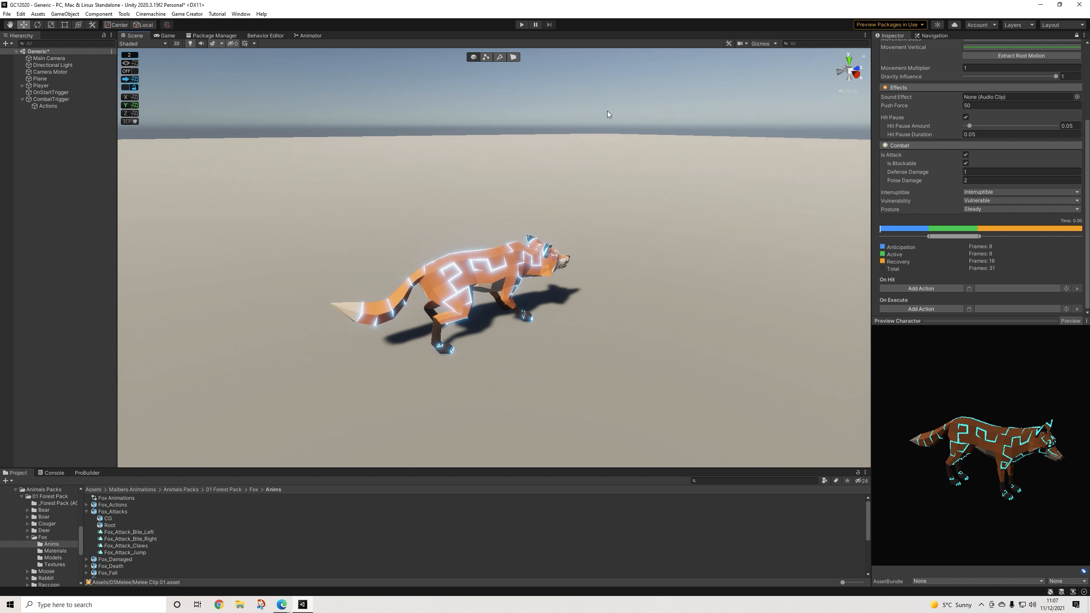
Step: Play-test the scene with the fox and select CombatTrigger during the run to check its collider, then stop
{"action": "left_click", "coordinate": [520, 24]}
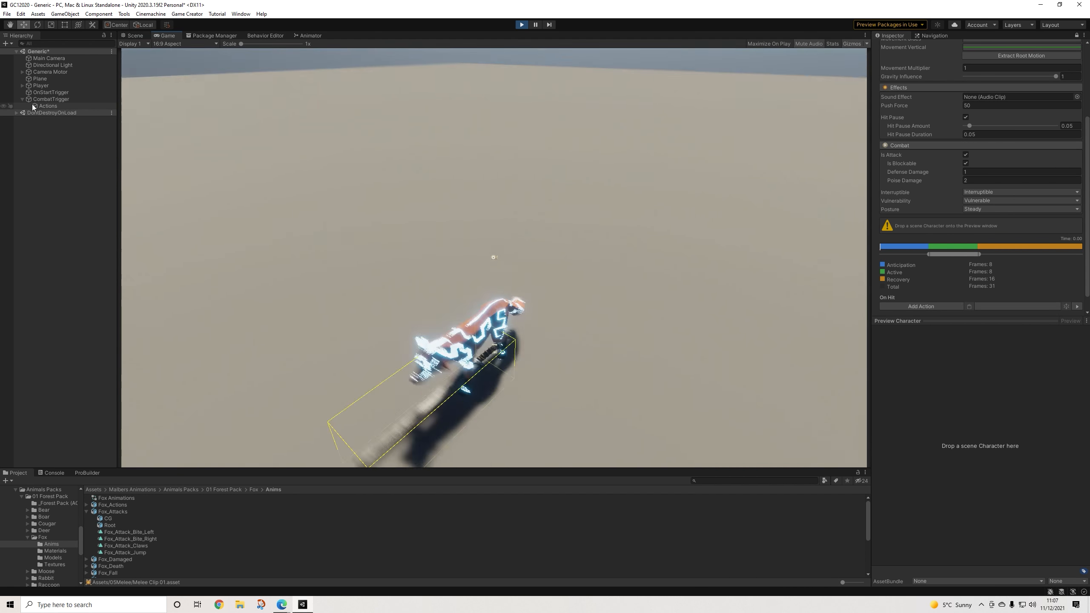
{"action": "left_click", "coordinate": [50, 106]}
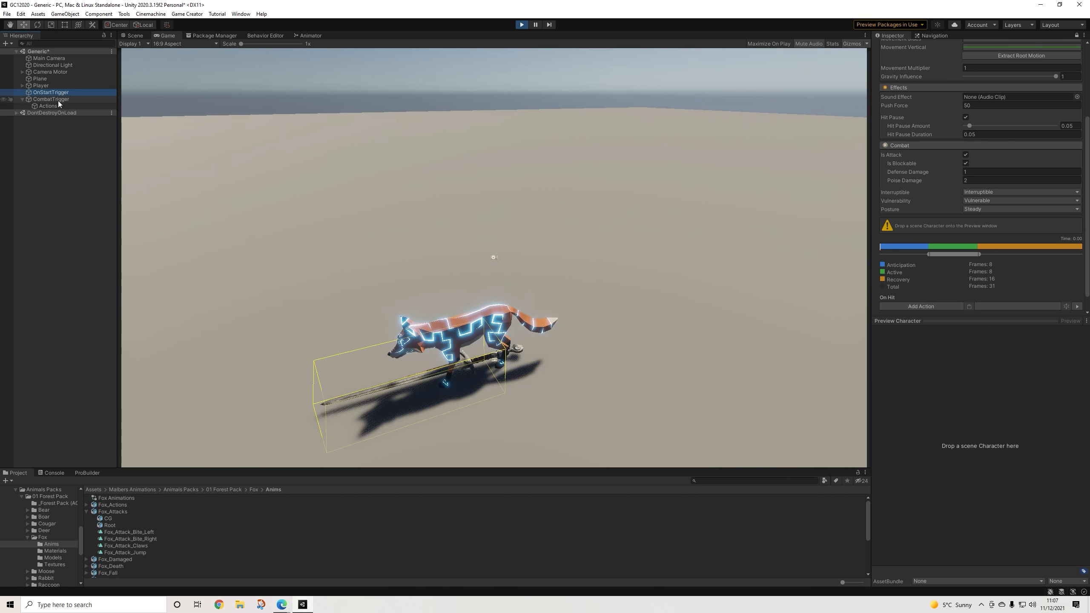
{"action": "left_click", "coordinate": [56, 100]}
{"action": "scroll", "coordinate": [971, 166], "scroll_direction": "up", "scroll_amount": 5}
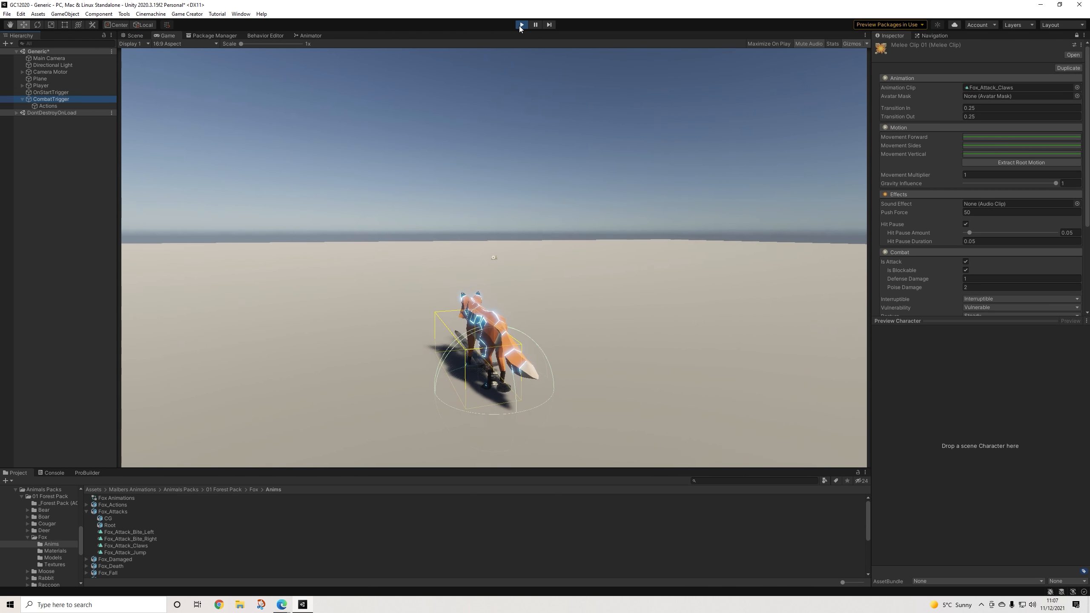
{"action": "left_click", "coordinate": [519, 26]}
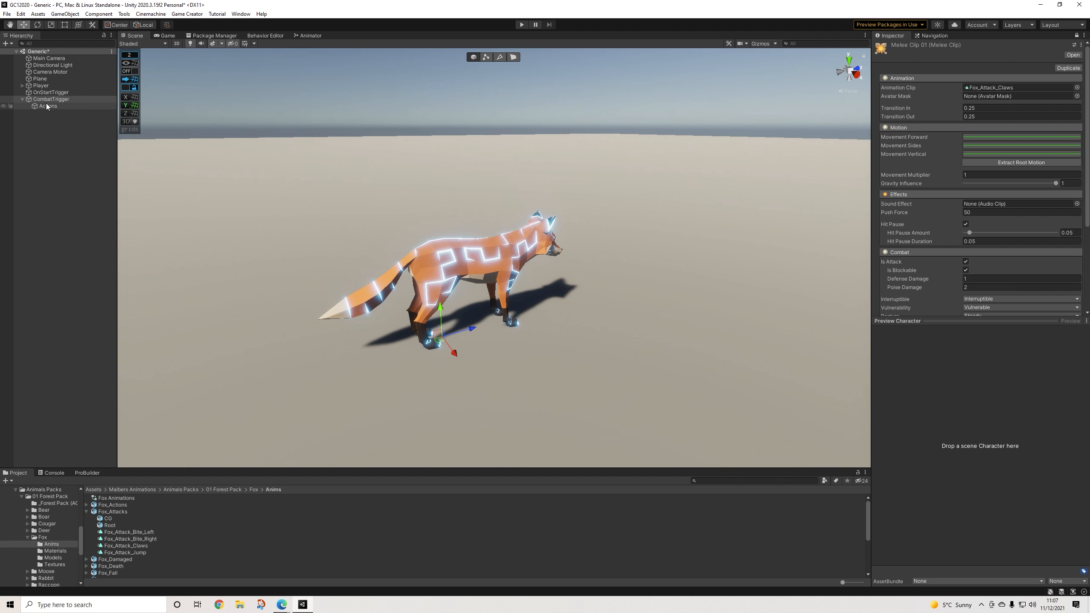
Step: Unlock the Inspector and add an enabled combo with key A and Melee Clip 01 to the FoxClaw weapon
{"action": "left_click", "coordinate": [1076, 35]}
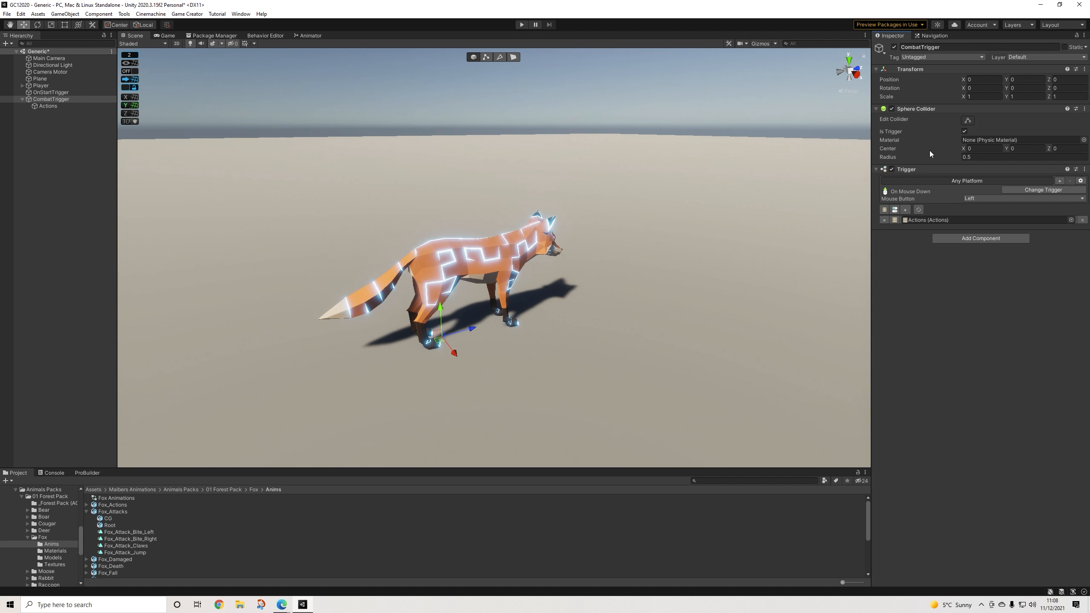
{"action": "left_click", "coordinate": [57, 107]}
{"action": "scroll", "coordinate": [30, 541], "scroll_direction": "up", "scroll_amount": 10}
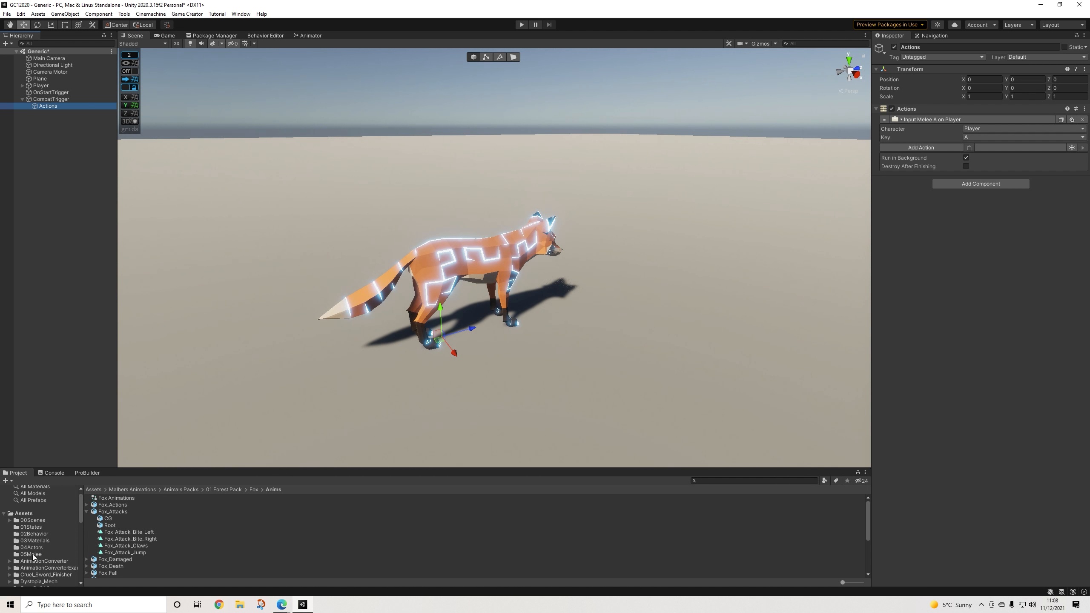
{"action": "left_click", "coordinate": [34, 555]}
{"action": "left_click", "coordinate": [113, 498]}
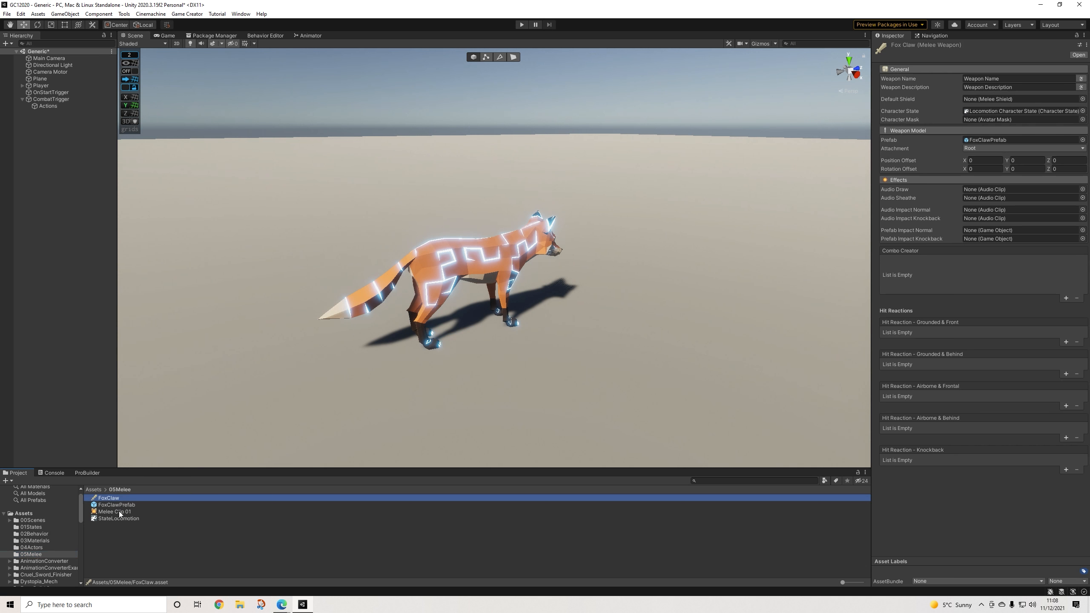
{"action": "left_click", "coordinate": [1066, 299]}
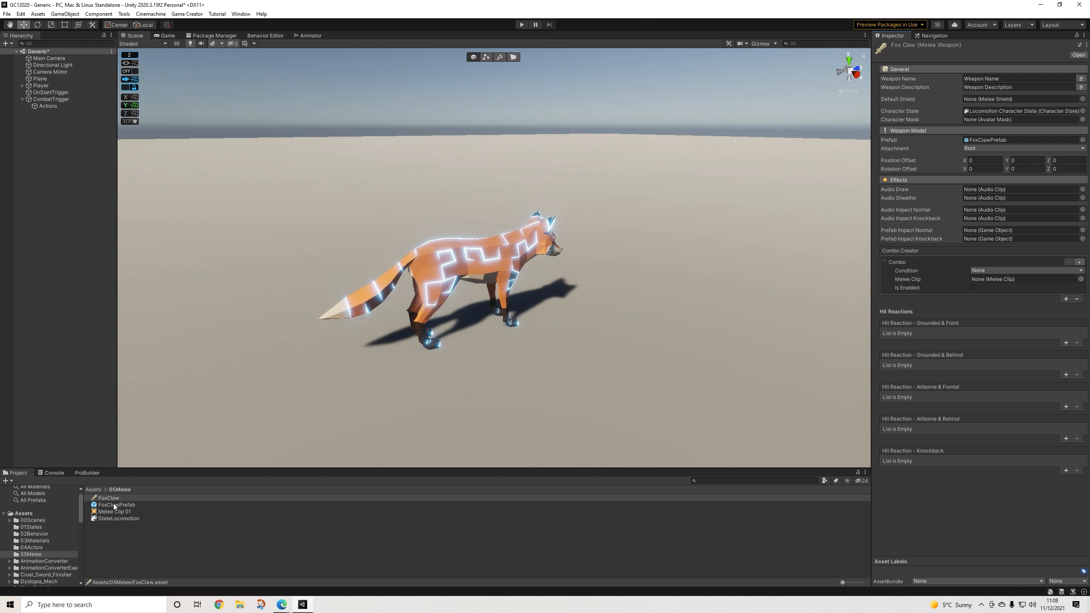
{"action": "left_click_drag", "start_coordinate": [114, 512], "coordinate": [1023, 279]}
Step: Play-test the scene, triggering the fox's claw attack repeatedly from several camera angles, and stop the run
{"action": "left_click", "coordinate": [522, 25]}
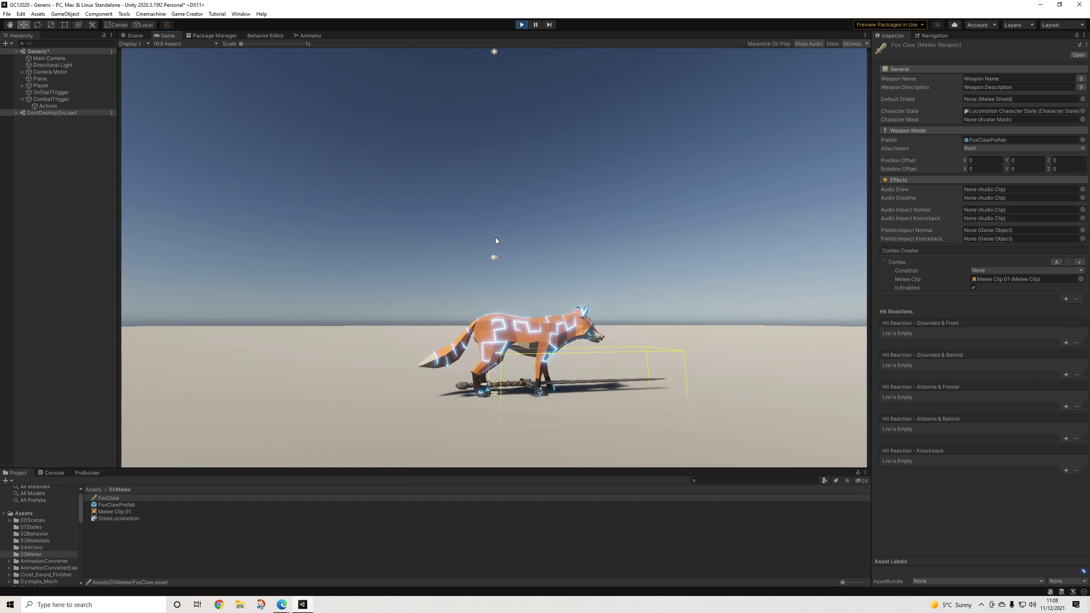
{"action": "left_click", "coordinate": [493, 238]}
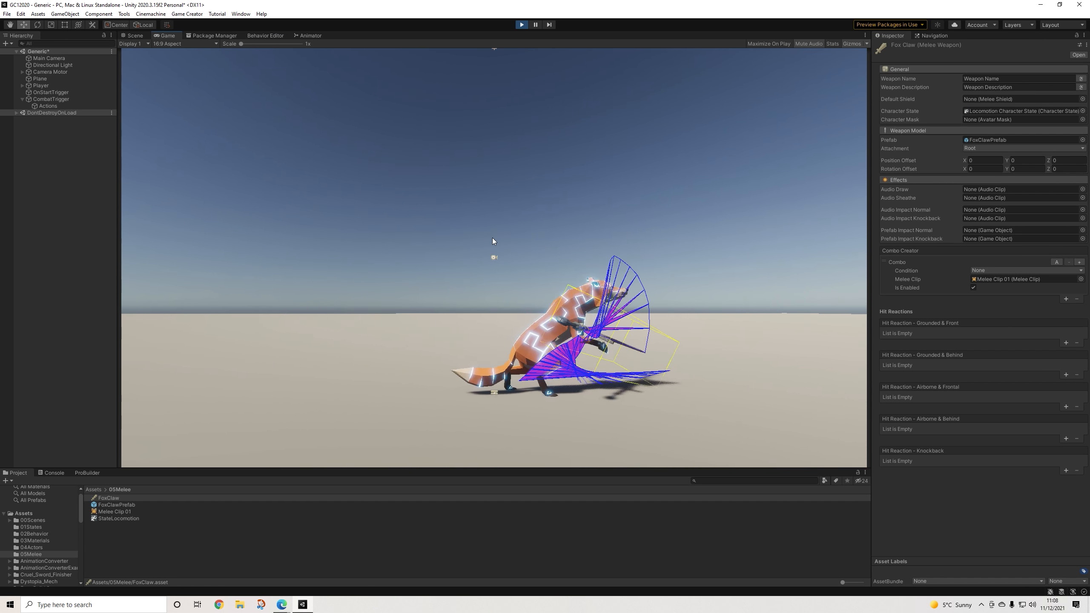
{"action": "left_click", "coordinate": [485, 239]}
{"action": "left_click", "coordinate": [484, 240]}
{"action": "left_click", "coordinate": [486, 239]}
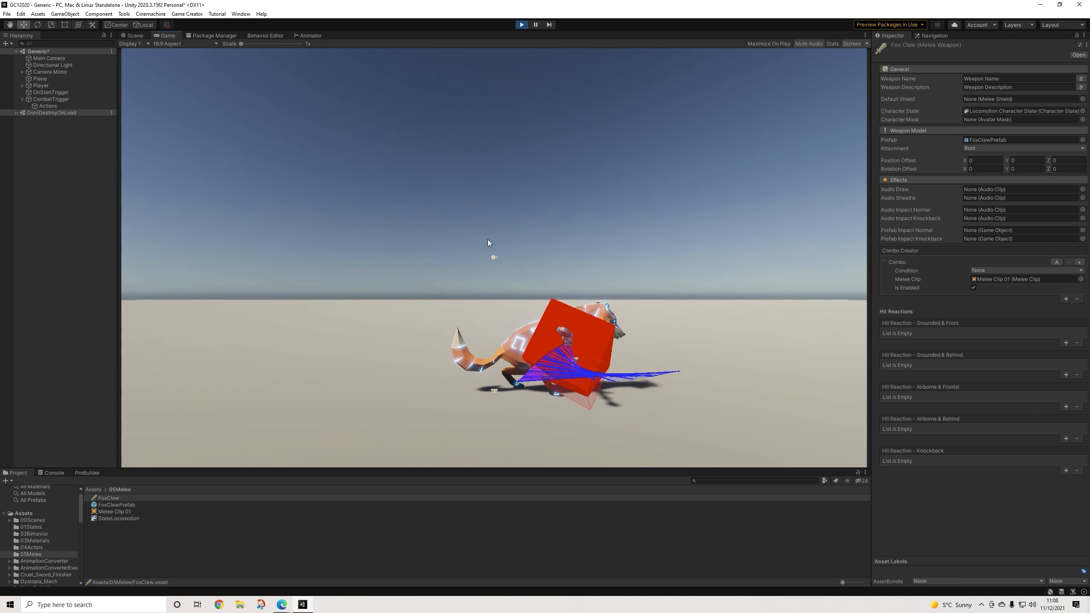
{"action": "left_click", "coordinate": [517, 250]}
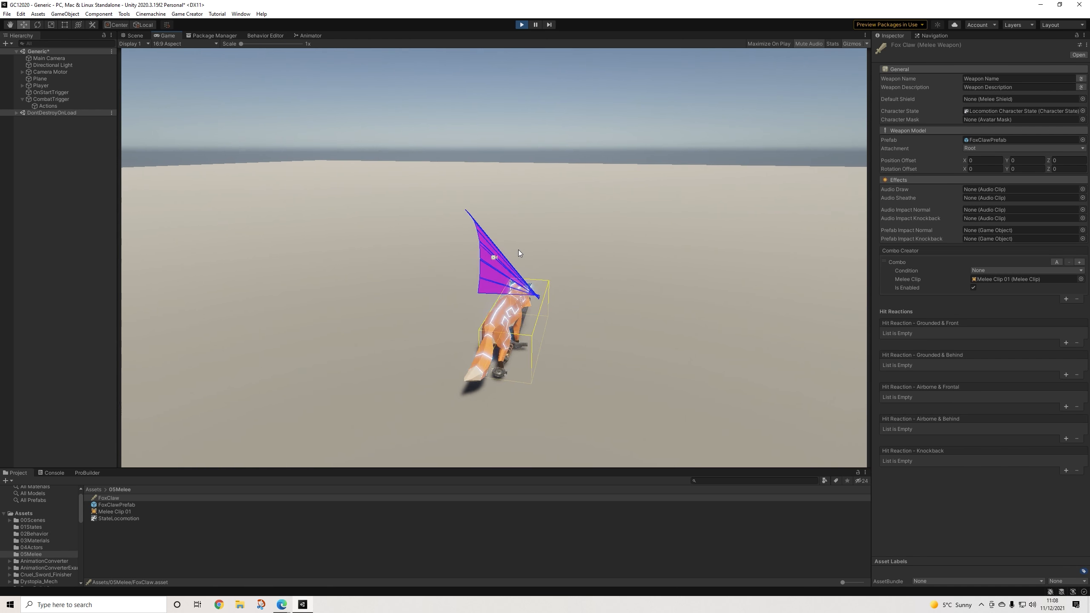
{"action": "left_click", "coordinate": [517, 250]}
{"action": "left_click", "coordinate": [502, 247]}
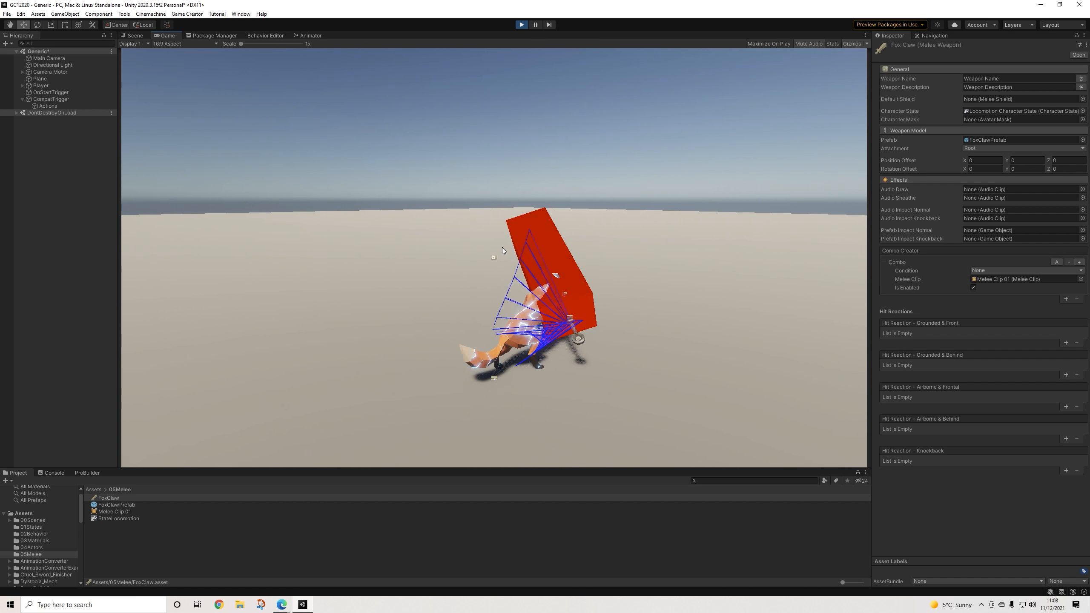
{"action": "left_click", "coordinate": [500, 248]}
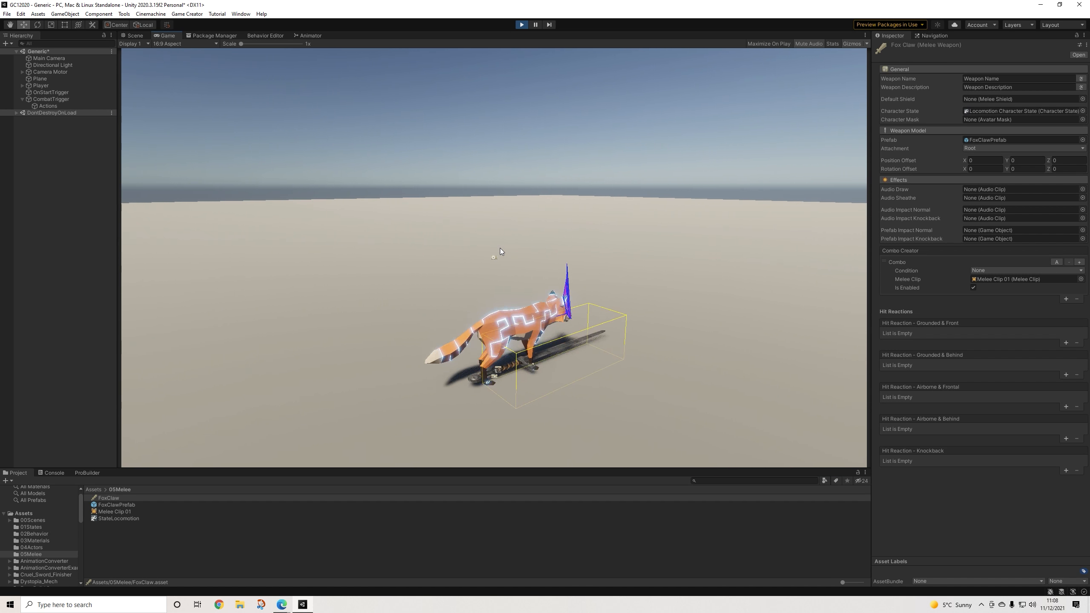
{"action": "left_click", "coordinate": [500, 248]}
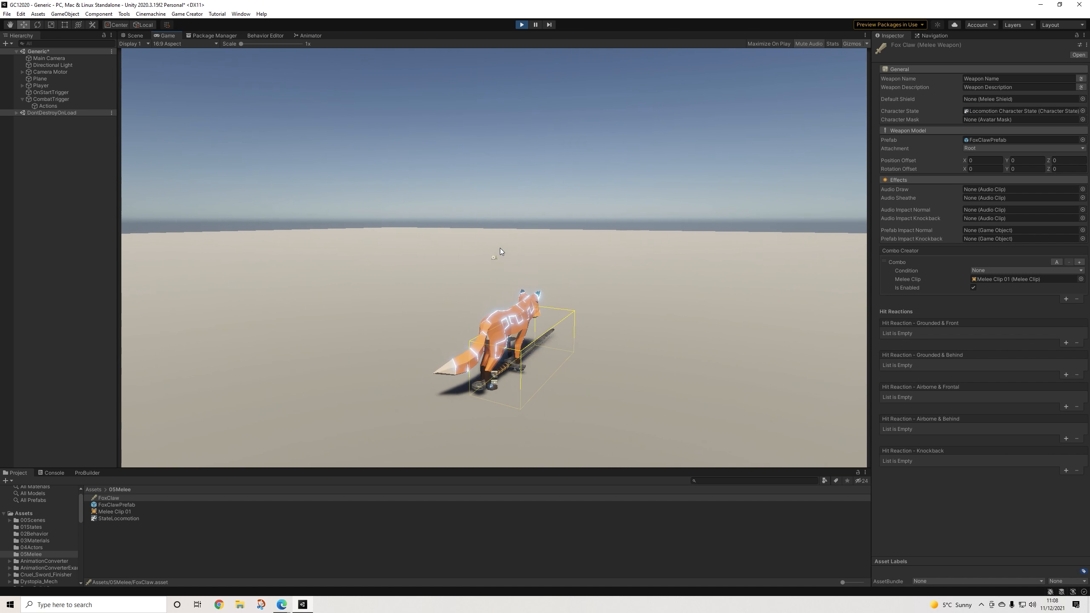
{"action": "left_click", "coordinate": [500, 248]}
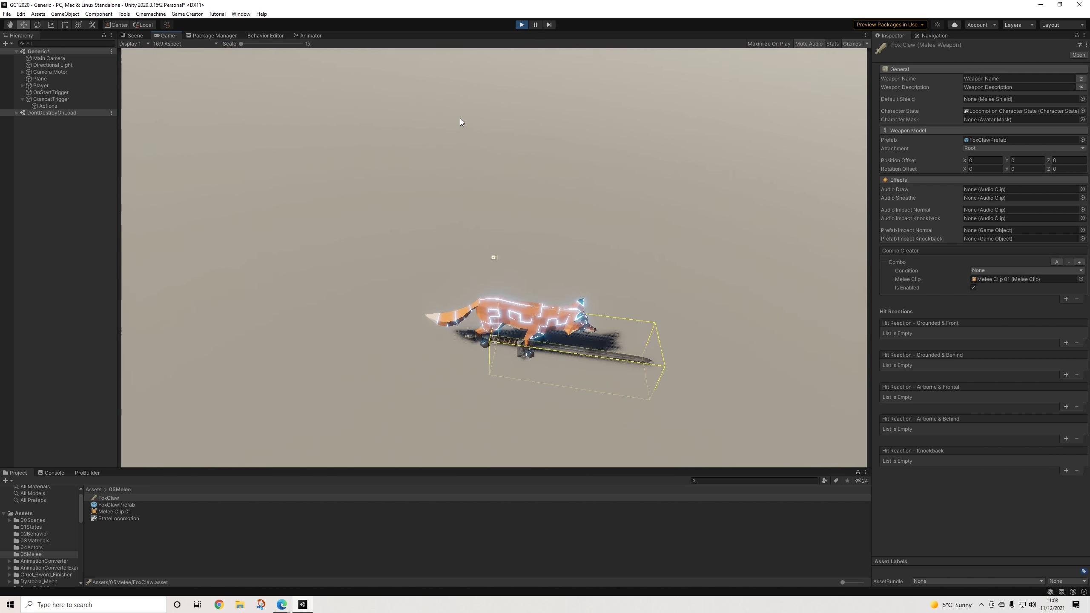
{"action": "left_click", "coordinate": [460, 115]}
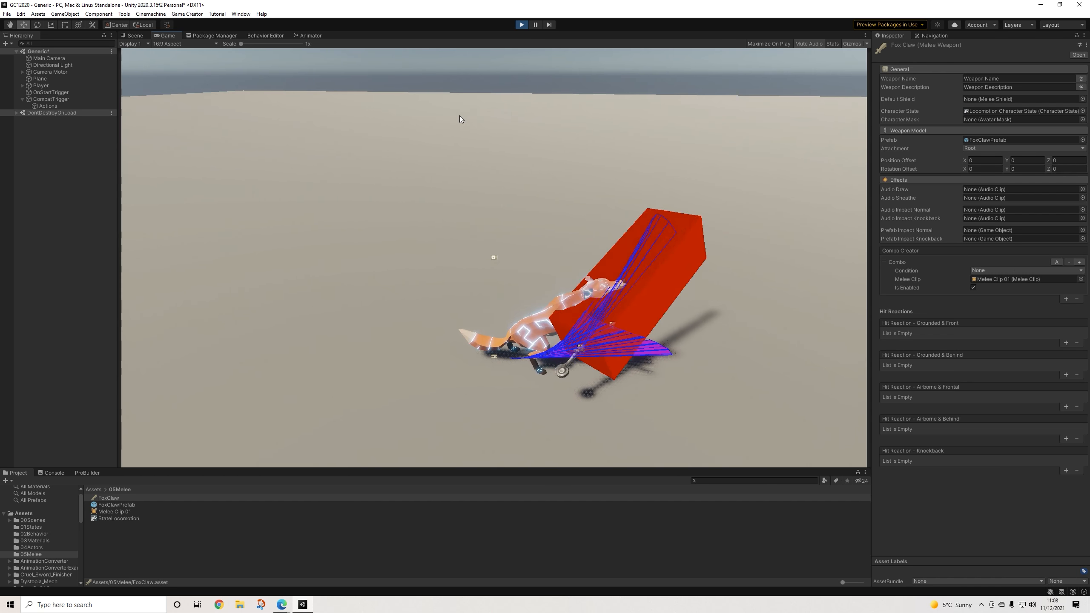
{"action": "left_click", "coordinate": [460, 112]}
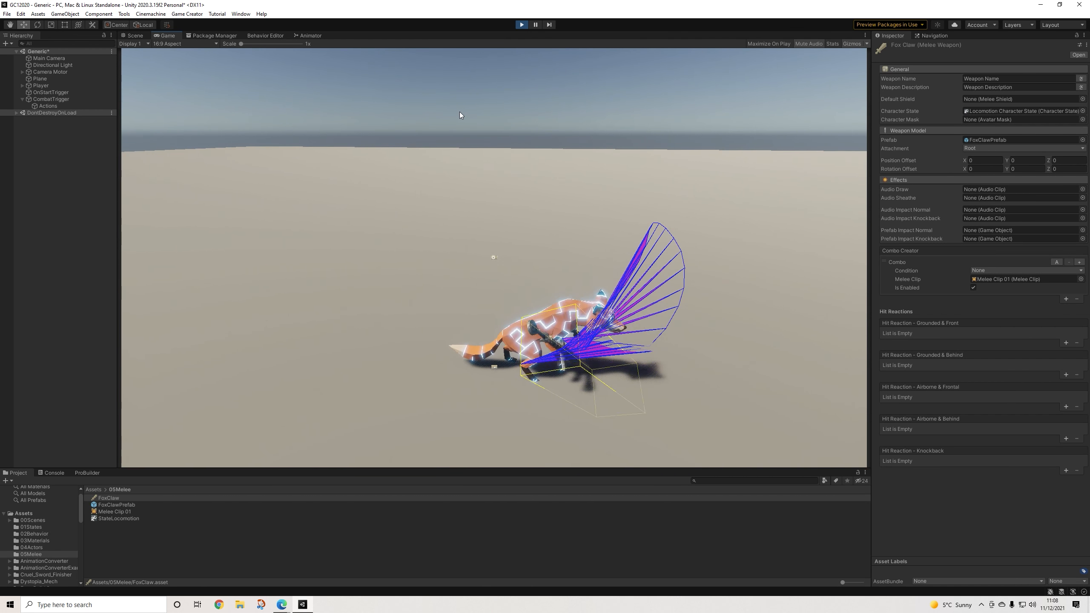
{"action": "left_click", "coordinate": [460, 112]}
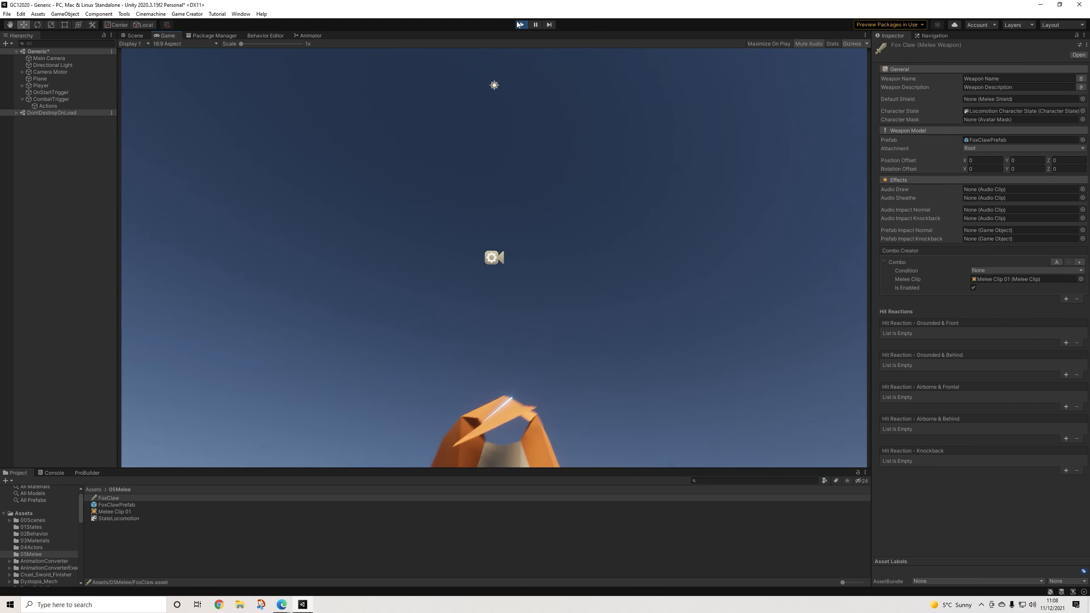
{"action": "left_click", "coordinate": [519, 25]}
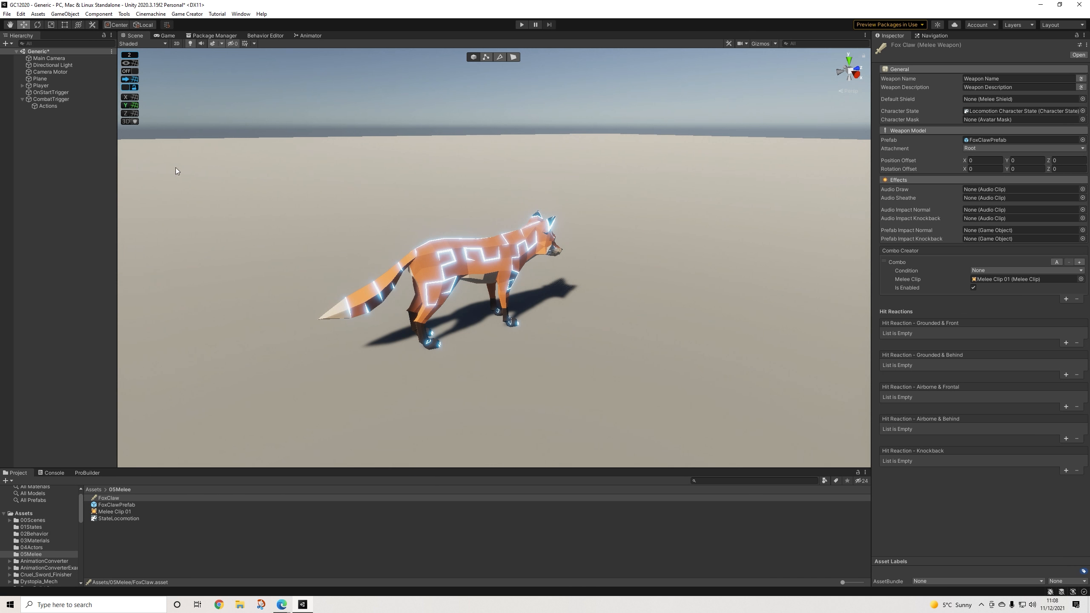
Step: Open FoxClawPrefab for editing and delete its Sword child object
{"action": "double_click", "coordinate": [119, 506]}
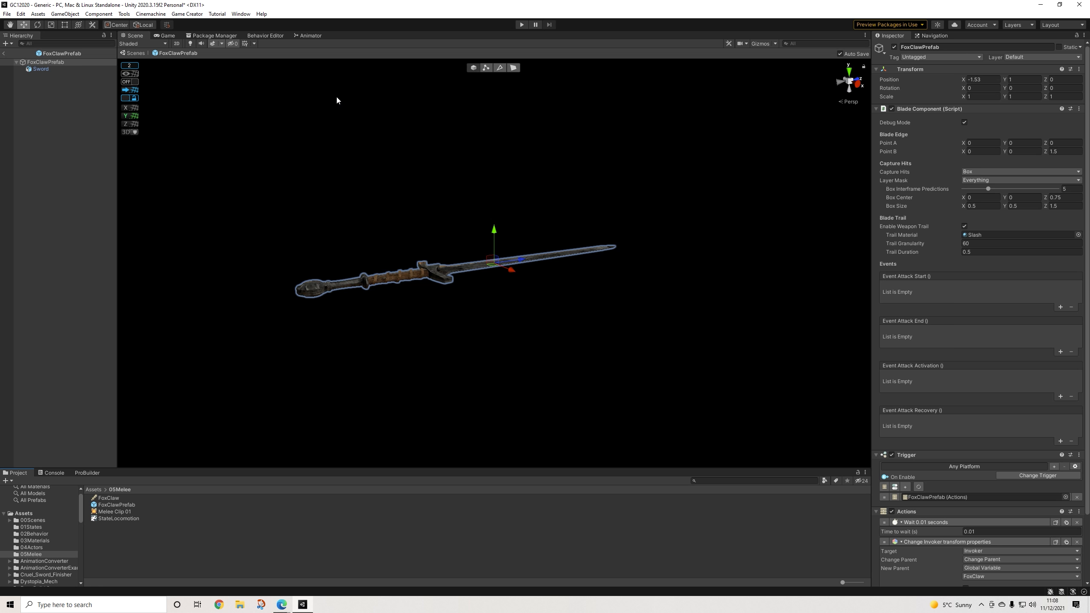
{"action": "left_click_drag", "start_coordinate": [516, 242], "coordinate": [485, 245], "text": "alt"}
{"action": "left_click", "coordinate": [41, 69]}
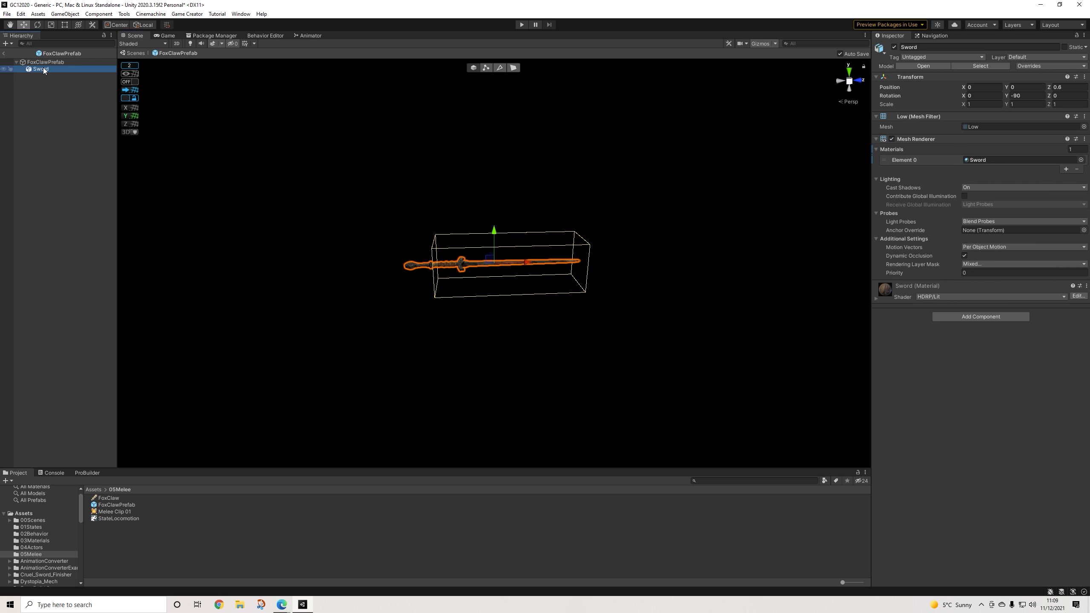
{"action": "key", "text": "Delete"}
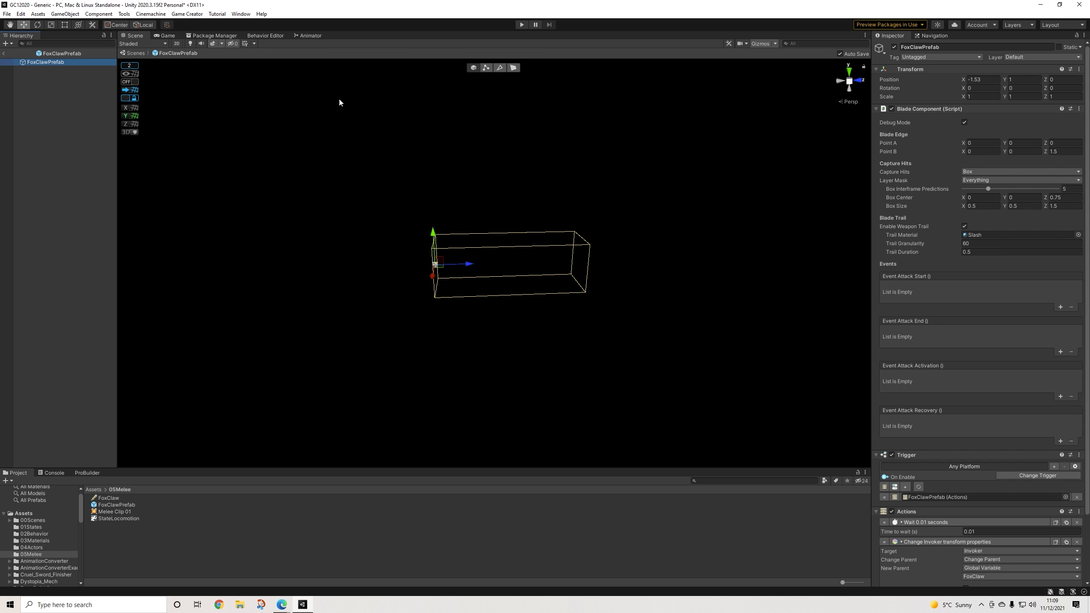
Step: Set the blade's Capture Hits to Sphere with a Z offset of 0.49, disable its weapon trail, and return to the scene
{"action": "left_click", "coordinate": [974, 173]}
{"action": "left_click", "coordinate": [981, 191]}
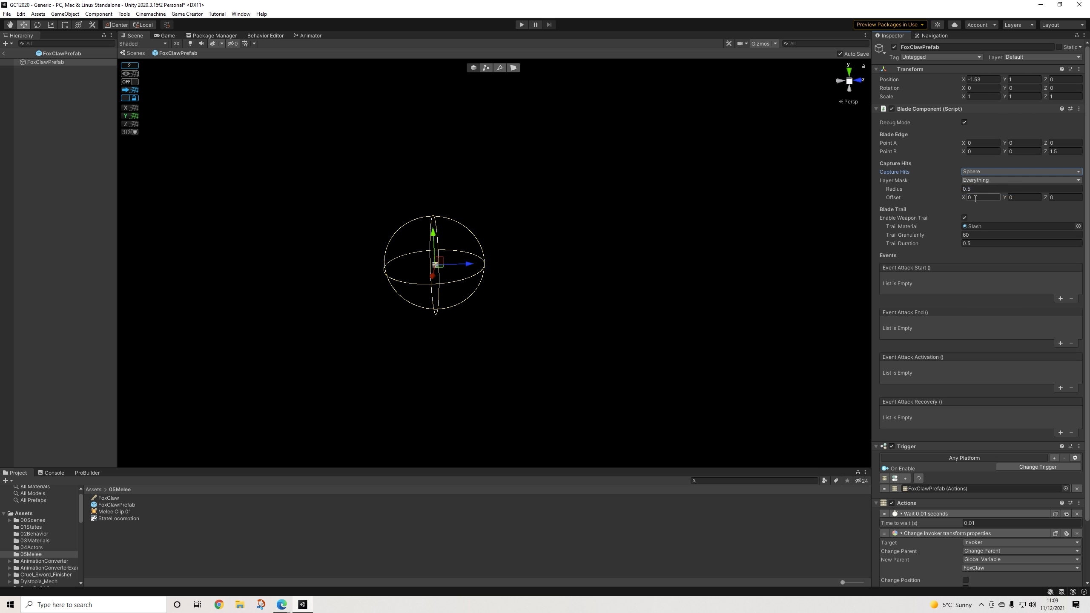
{"action": "mouse_move", "coordinate": [601, 232]}
{"action": "left_mouse_down", "text": "alt"}
{"action": "mouse_move", "coordinate": [674, 240]}
{"action": "mouse_move", "coordinate": [596, 241]}
{"action": "left_mouse_up", "text": "alt"}
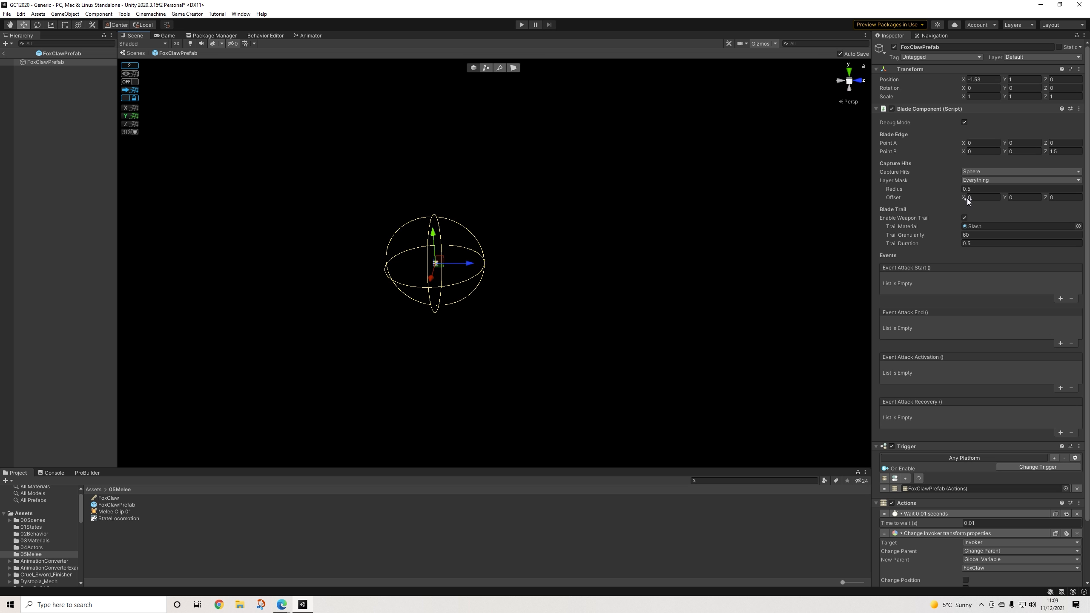
{"action": "left_click", "coordinate": [1051, 198]}
{"action": "left_click_drag", "start_coordinate": [1050, 197], "coordinate": [1052, 199]}
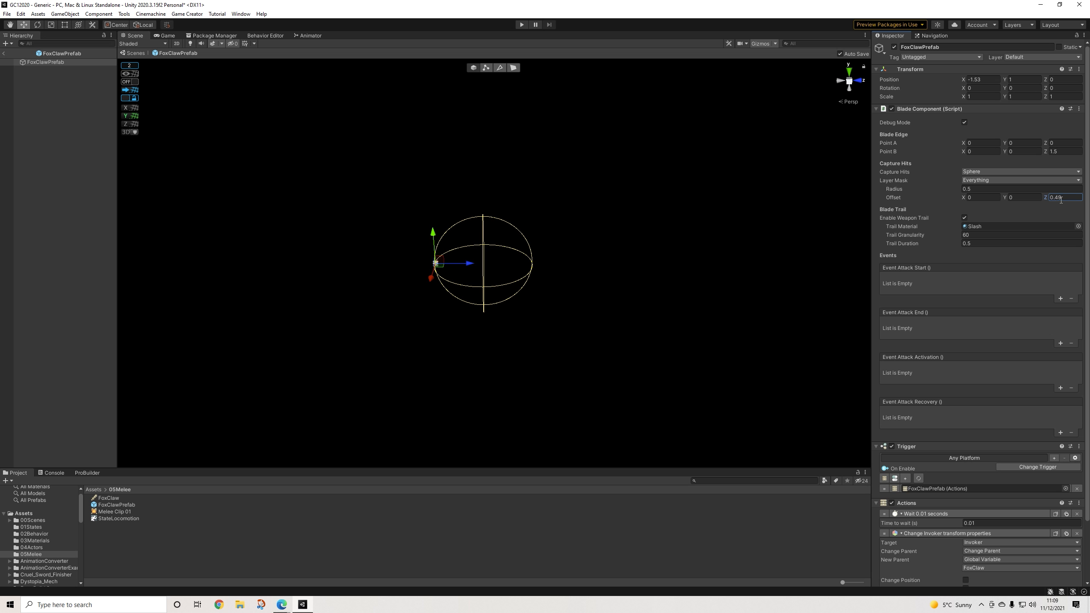
{"action": "left_click_drag", "start_coordinate": [626, 213], "coordinate": [651, 163], "text": "alt"}
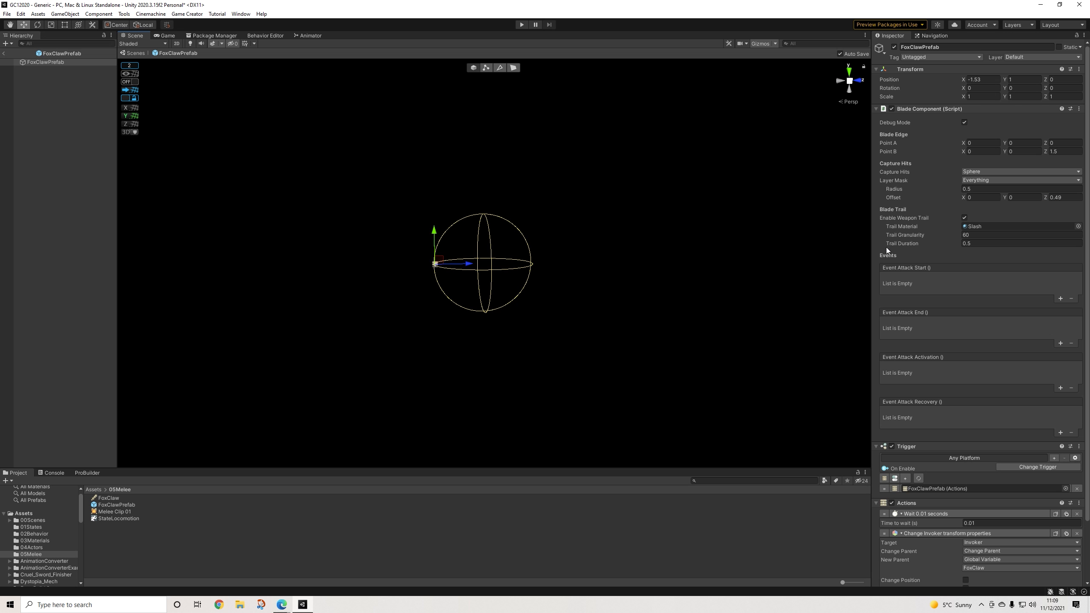
{"action": "left_click", "coordinate": [966, 216]}
{"action": "left_click", "coordinate": [5, 53]}
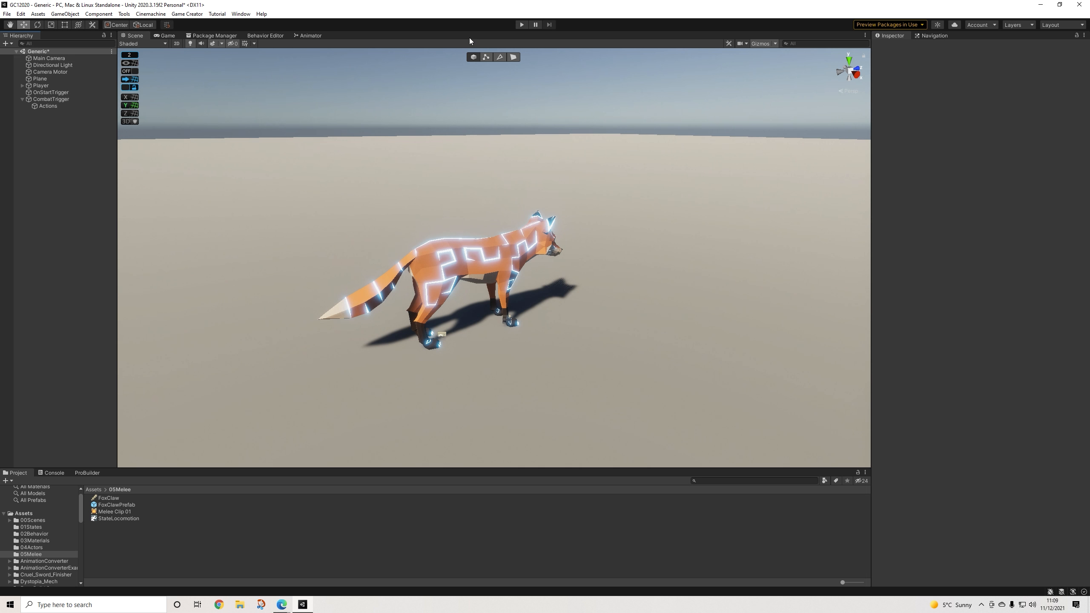
Step: Play-test the scene, triggering claw attacks from several camera angles to check the spherical hit area around the fox, and stop the run
{"action": "left_click", "coordinate": [520, 24]}
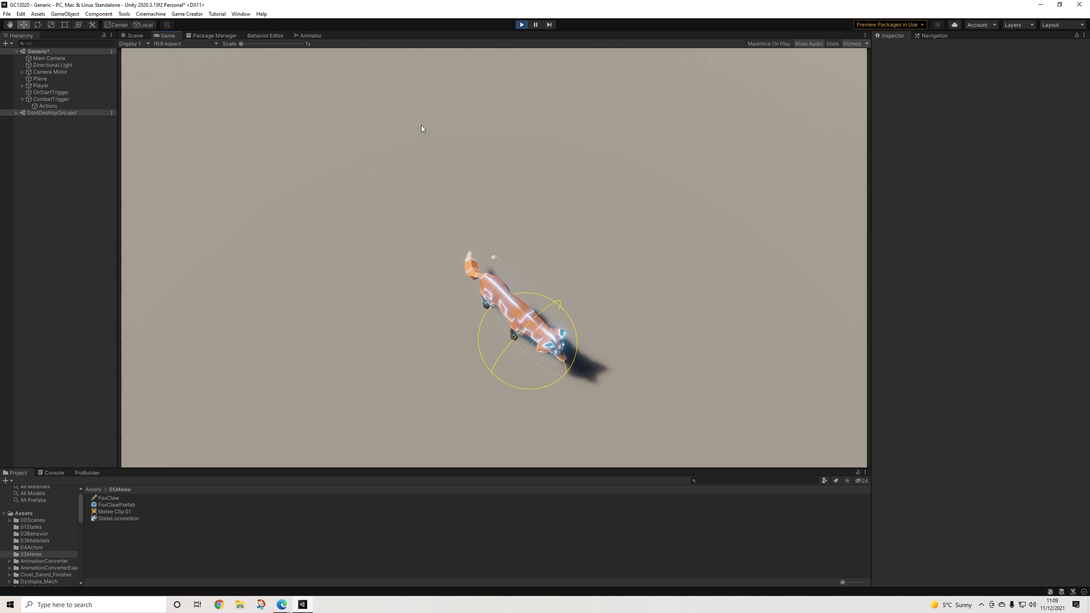
{"action": "left_click", "coordinate": [451, 112]}
{"action": "left_click", "coordinate": [448, 113]}
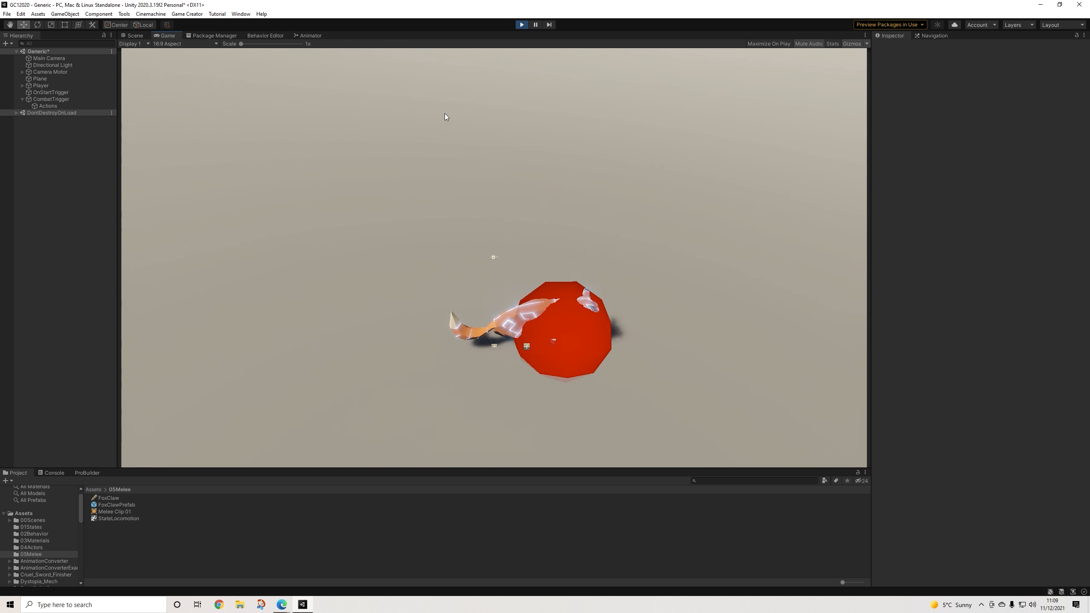
{"action": "left_click", "coordinate": [435, 115]}
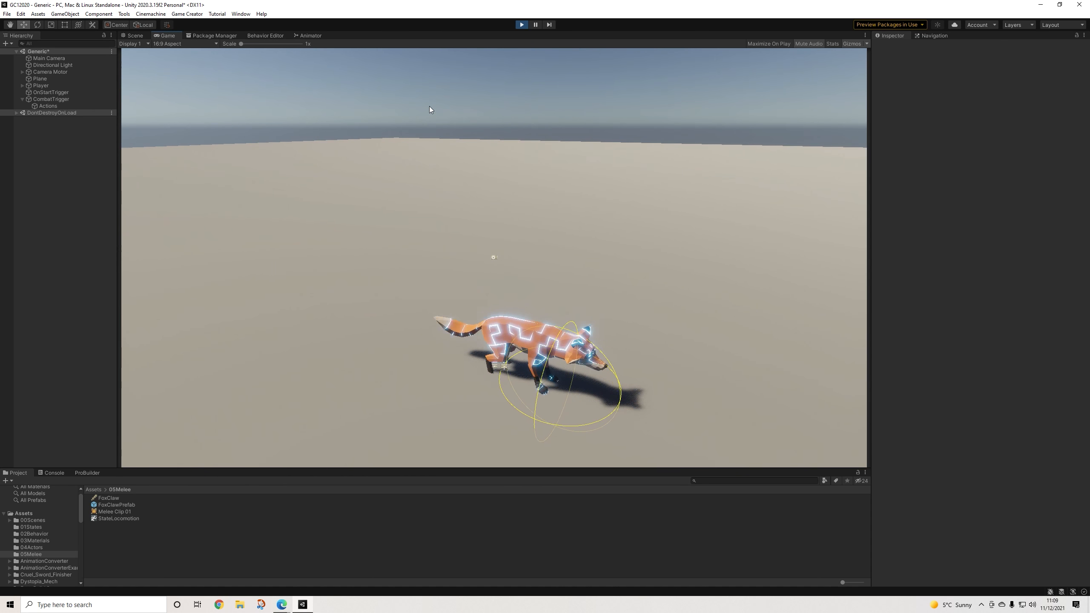
{"action": "left_click", "coordinate": [438, 108]}
{"action": "left_click", "coordinate": [474, 109]}
{"action": "left_click", "coordinate": [490, 110]}
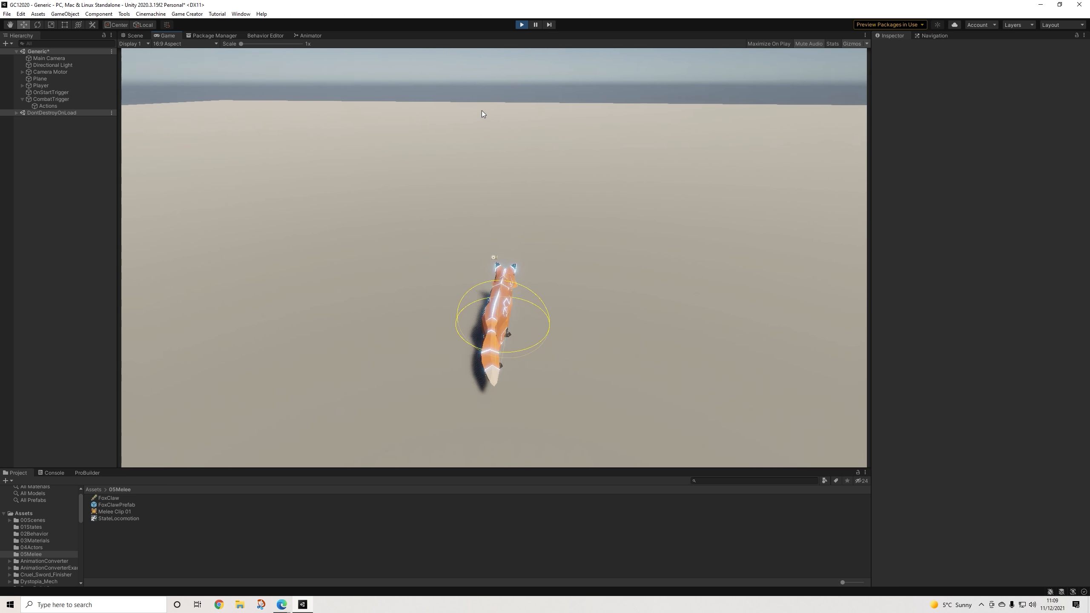
{"action": "left_click", "coordinate": [468, 111]}
{"action": "left_click", "coordinate": [434, 107]}
{"action": "left_click", "coordinate": [434, 107]}
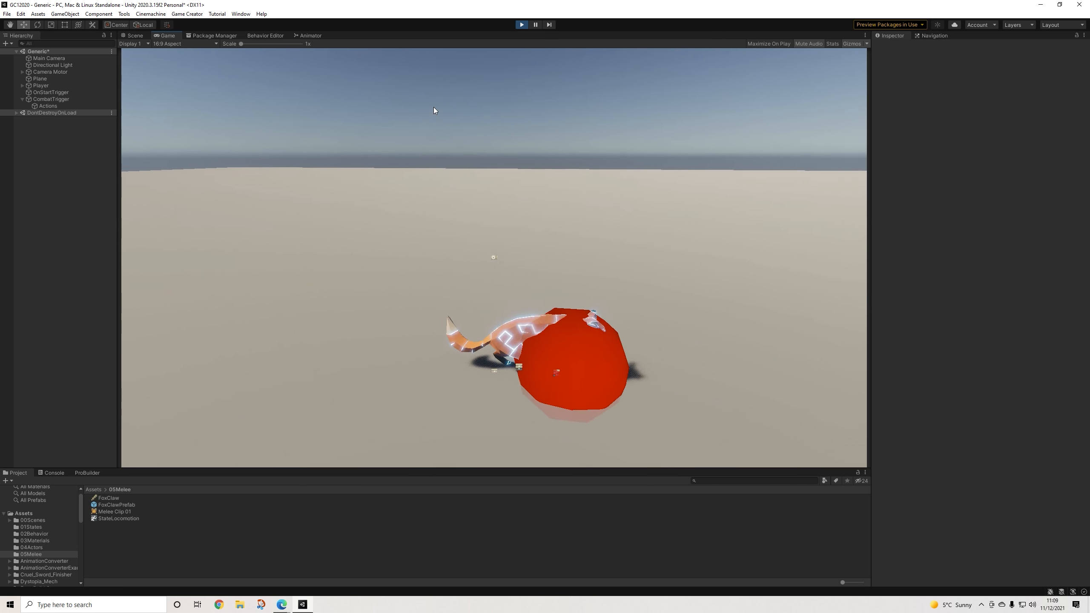
{"action": "left_click", "coordinate": [433, 108]}
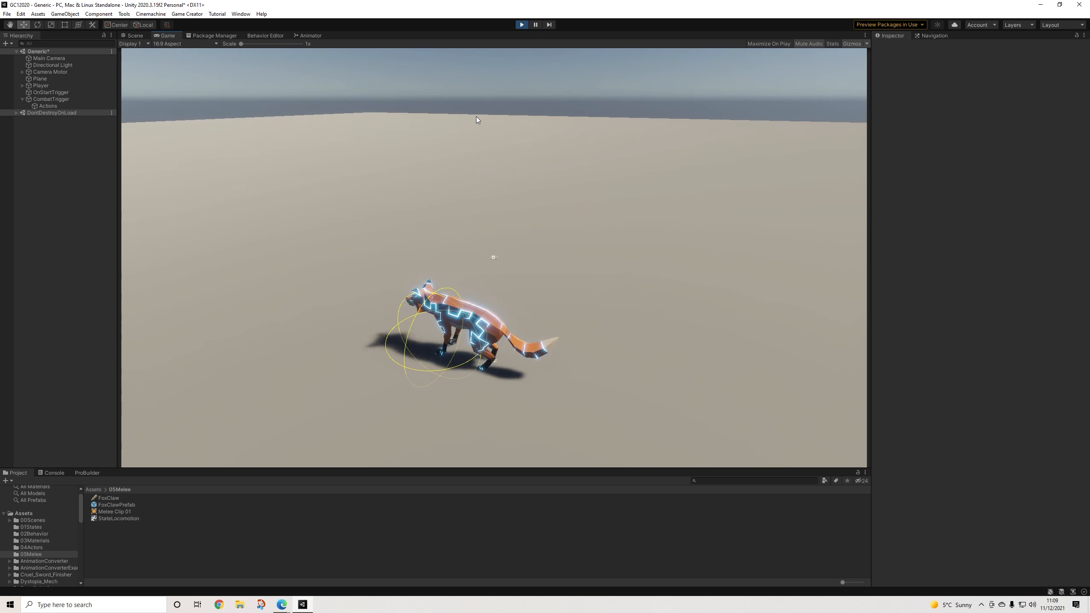
{"action": "left_click", "coordinate": [413, 119]}
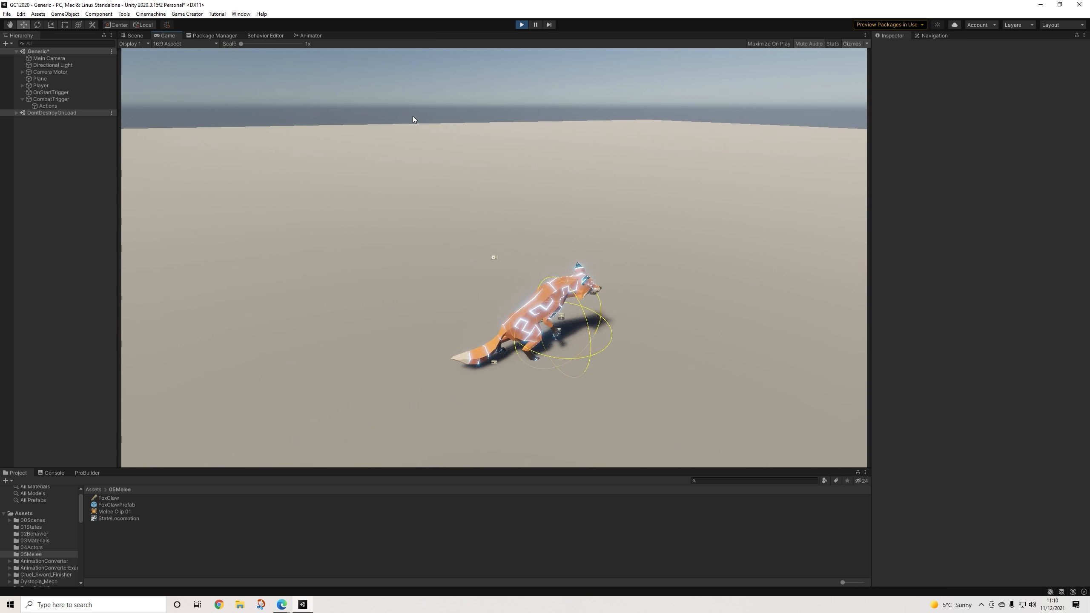
{"action": "left_click", "coordinate": [413, 119]}
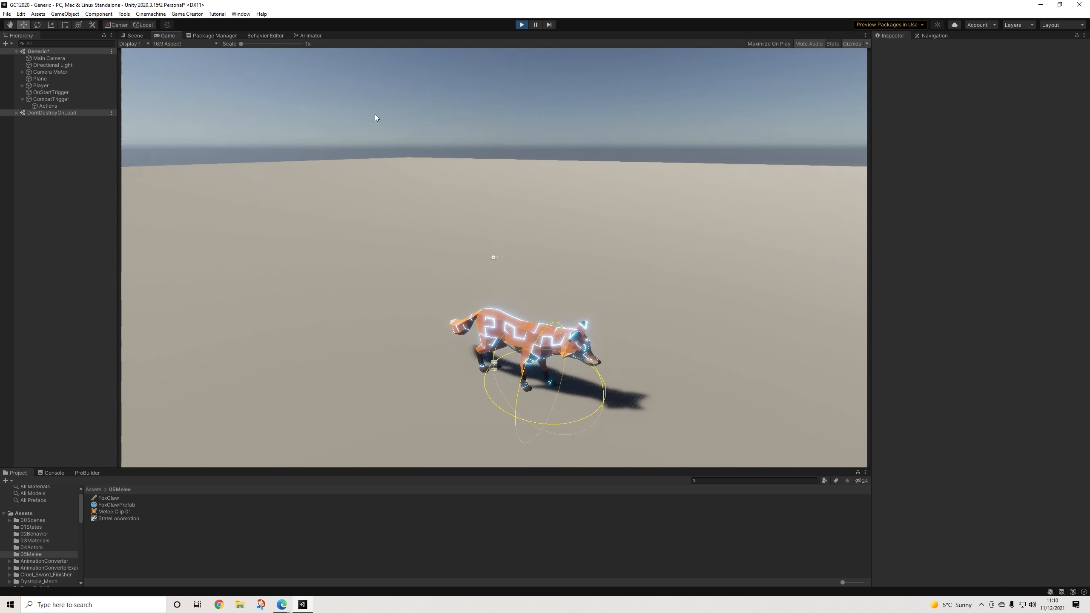
{"action": "left_click", "coordinate": [369, 114]}
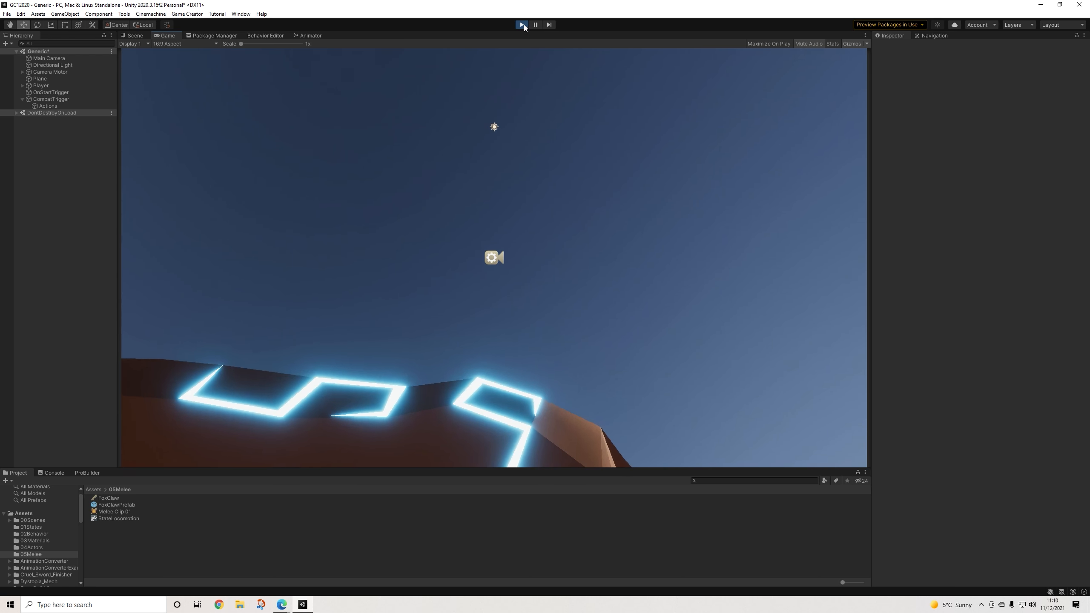
{"action": "left_click", "coordinate": [522, 25]}
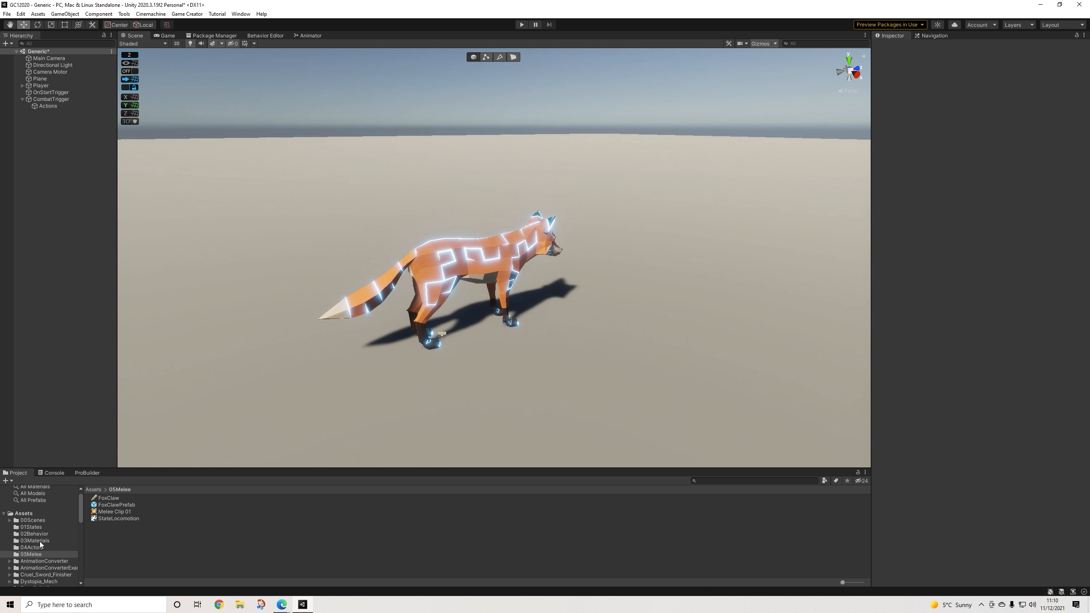
Step: Review FoxClawPrefab's blade, trigger and action settings, and collapse CombatTrigger in the hierarchy
{"action": "left_click", "coordinate": [125, 504]}
{"action": "scroll", "coordinate": [962, 300], "scroll_direction": "down", "scroll_amount": 8}
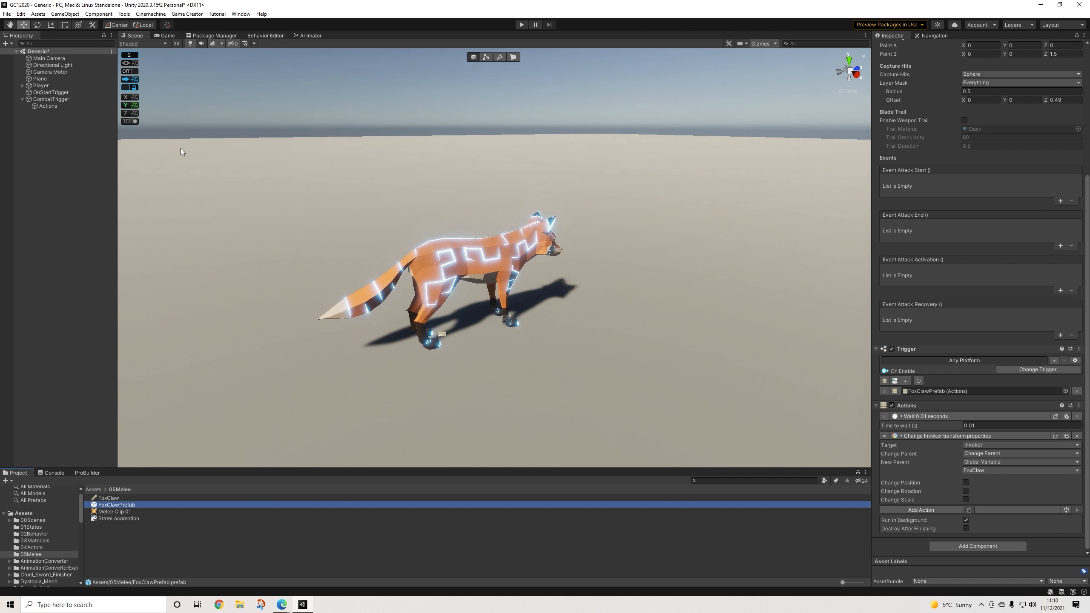
{"action": "left_click", "coordinate": [38, 100]}
{"action": "left_click", "coordinate": [22, 100]}
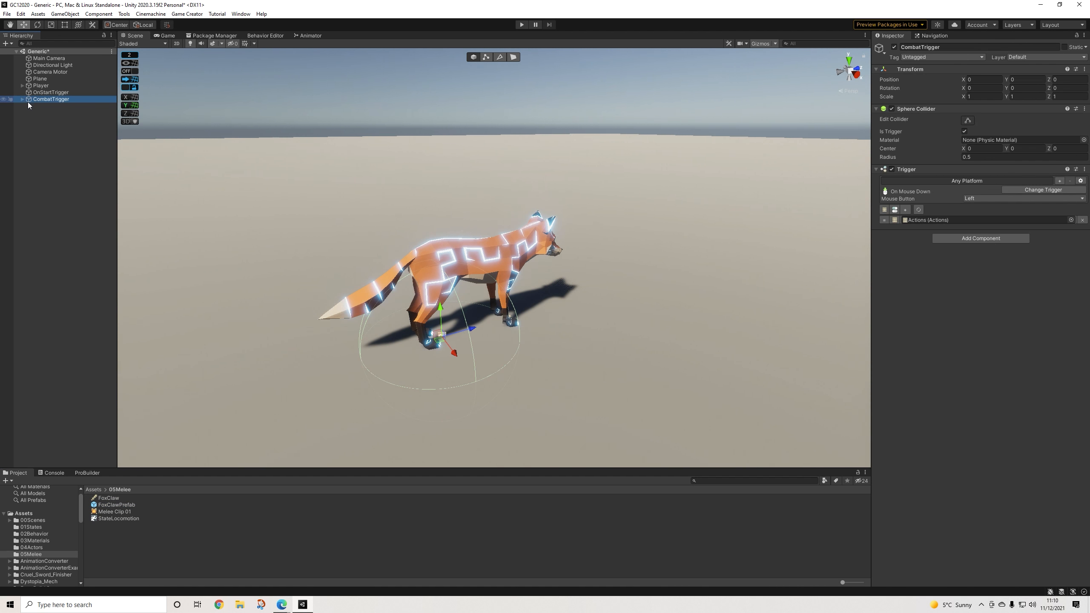
{"action": "left_click", "coordinate": [43, 110]}
{"action": "right_click", "coordinate": [45, 114]}
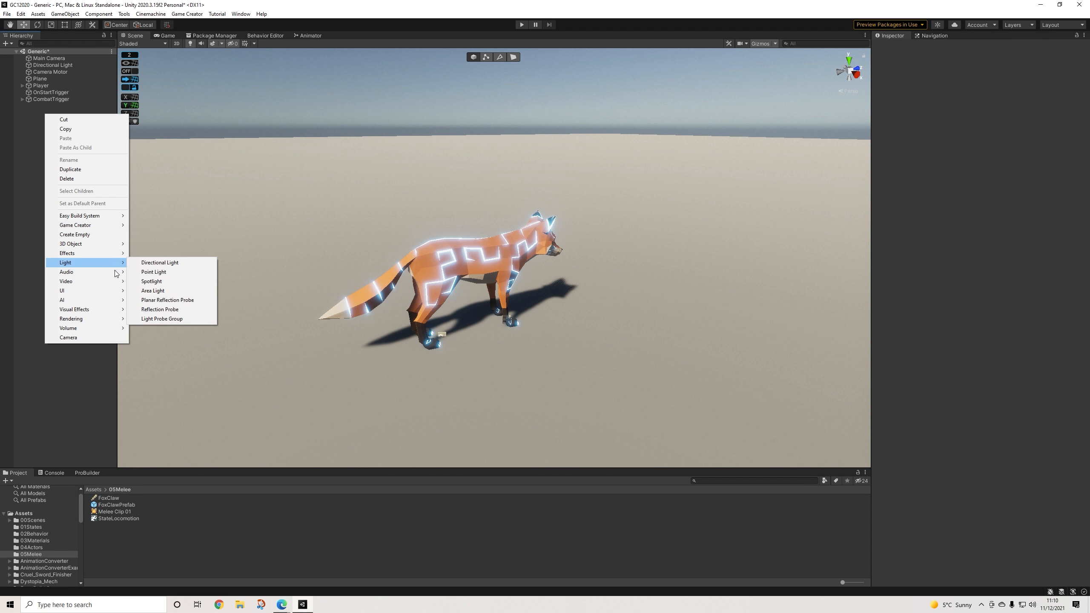
{"action": "mouse_move", "coordinate": [114, 291]}
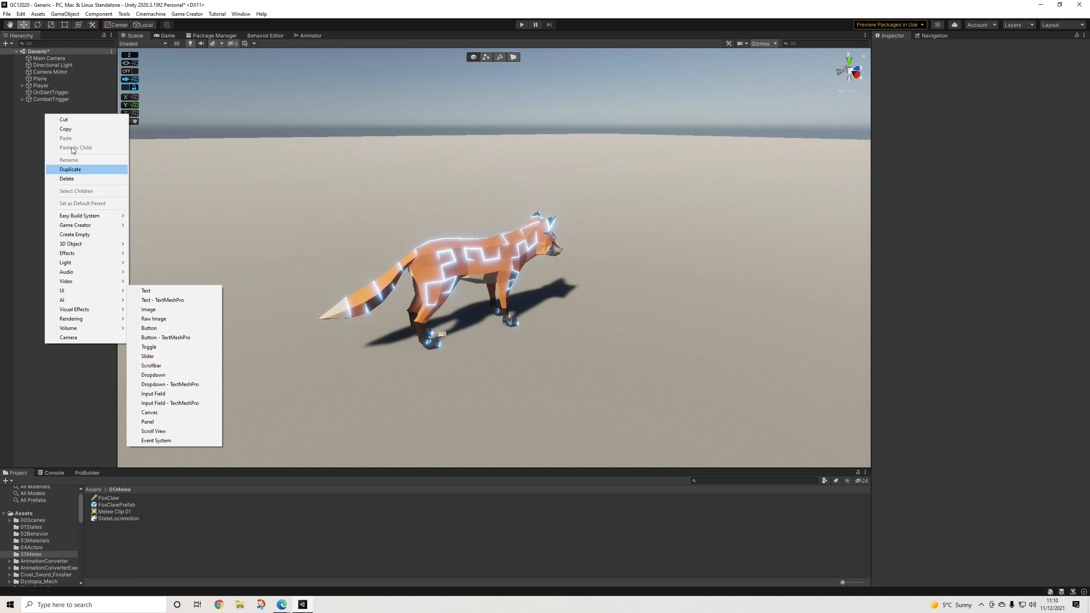
Step: Collapse the Player's character and animator settings and add a Stats component to the Player
{"action": "left_click", "coordinate": [42, 87]}
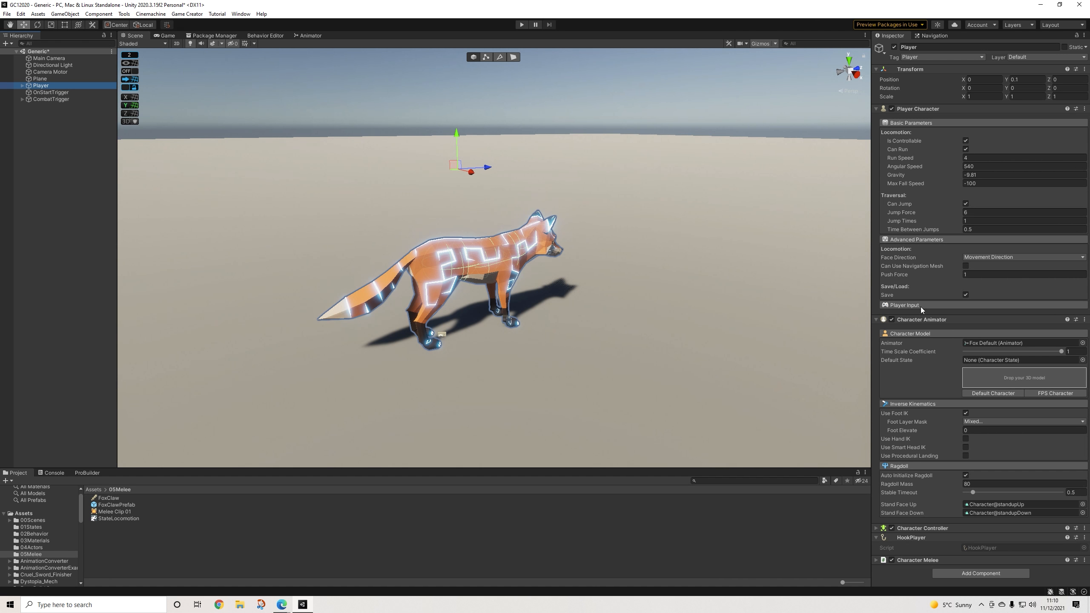
{"action": "left_click", "coordinate": [906, 107]}
{"action": "left_click", "coordinate": [916, 117]}
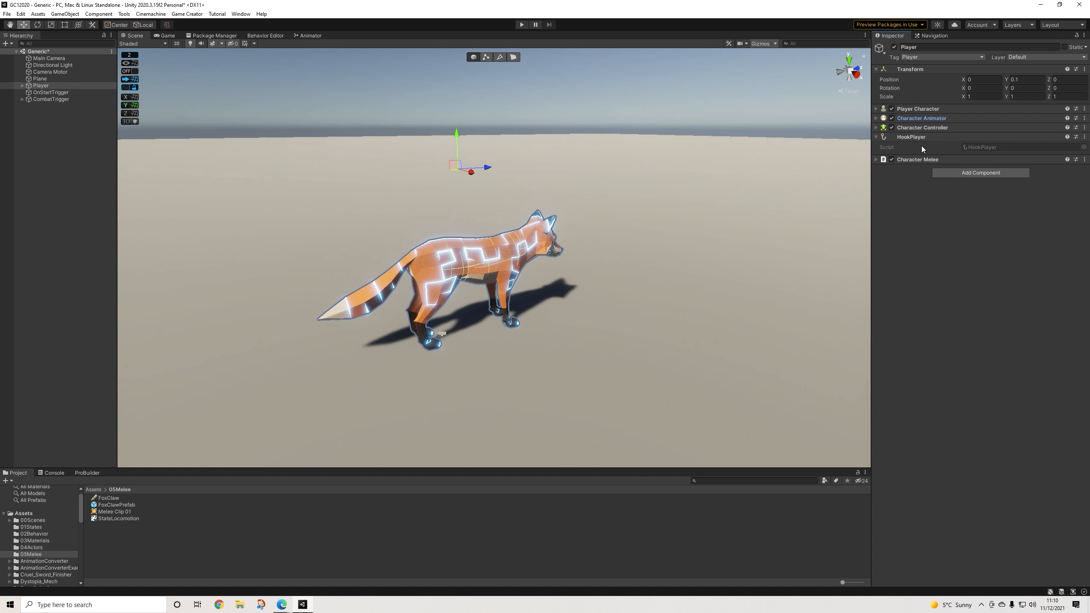
{"action": "left_click", "coordinate": [951, 174]}
{"action": "type", "text": "st"}
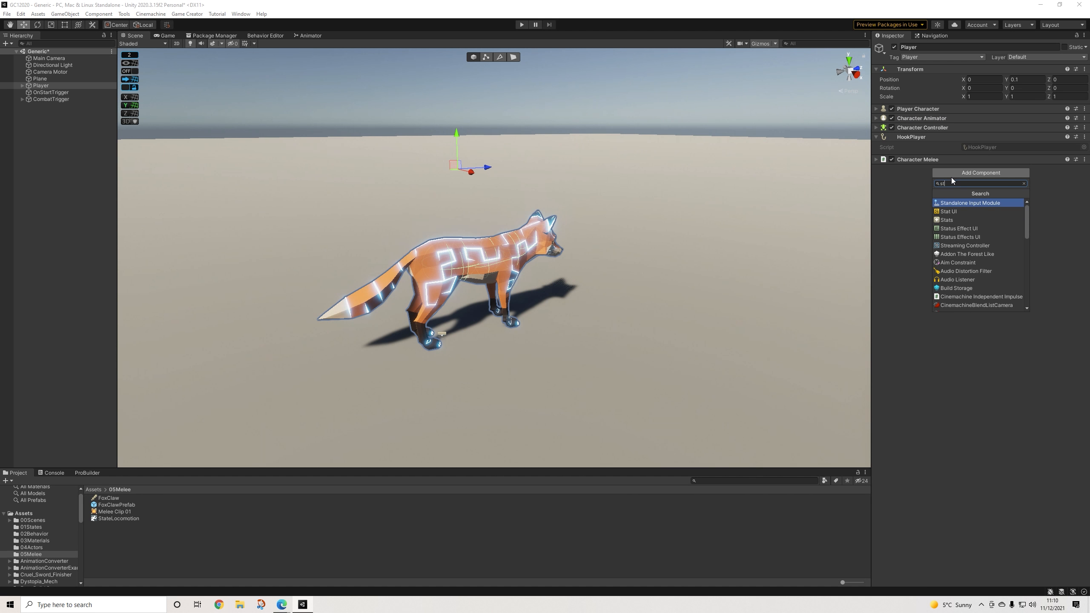
{"action": "left_click", "coordinate": [947, 220]}
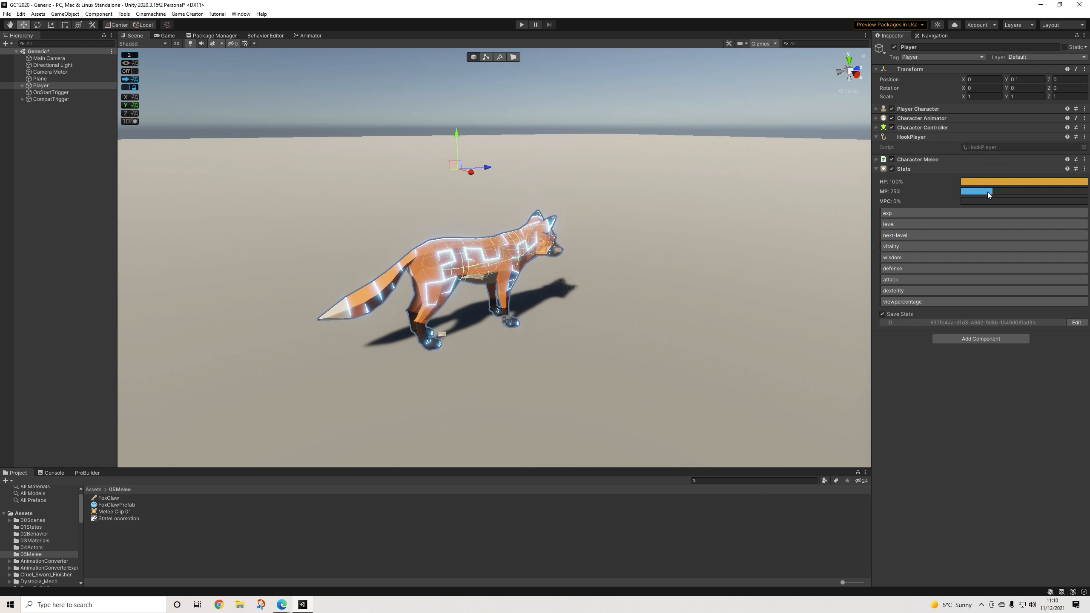
Step: Create a Game Creator Trigger of type On Attr Change that responds to the Player's health attribute
{"action": "right_click", "coordinate": [42, 108]}
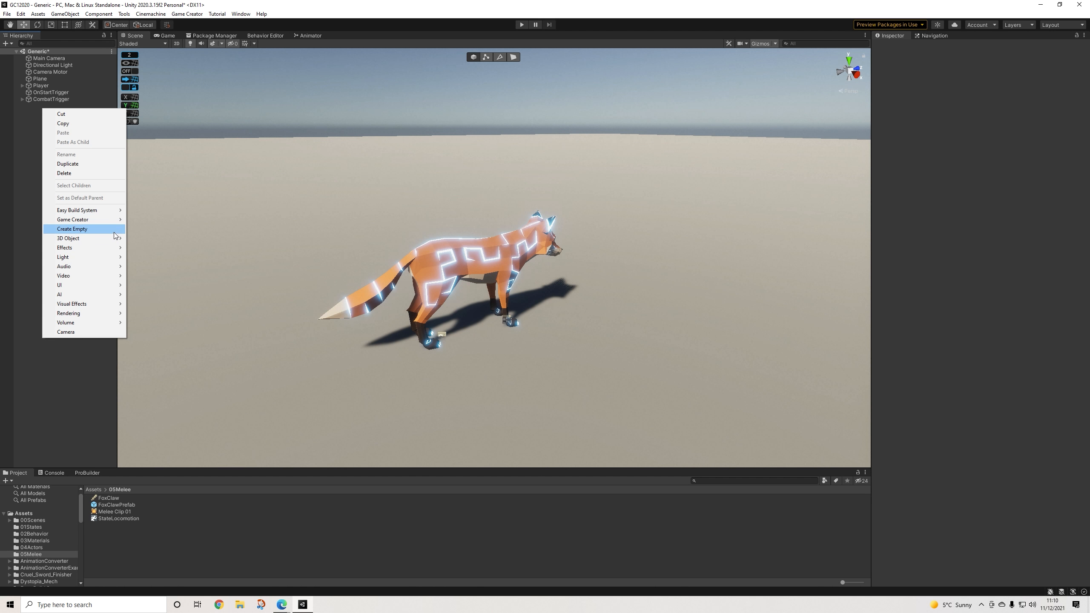
{"action": "mouse_move", "coordinate": [116, 220]}
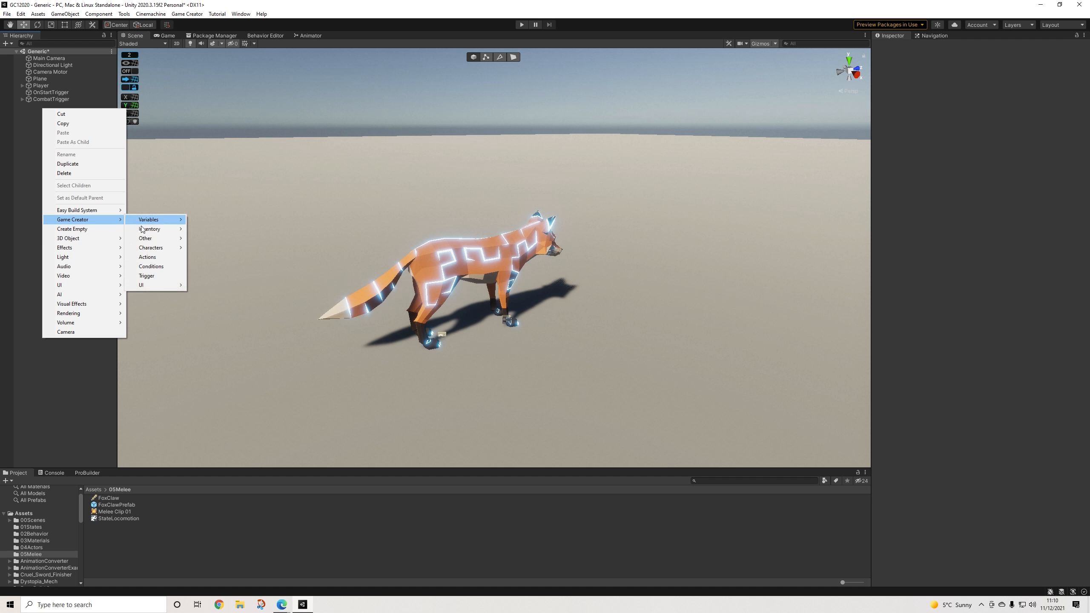
{"action": "left_click", "coordinate": [147, 276]}
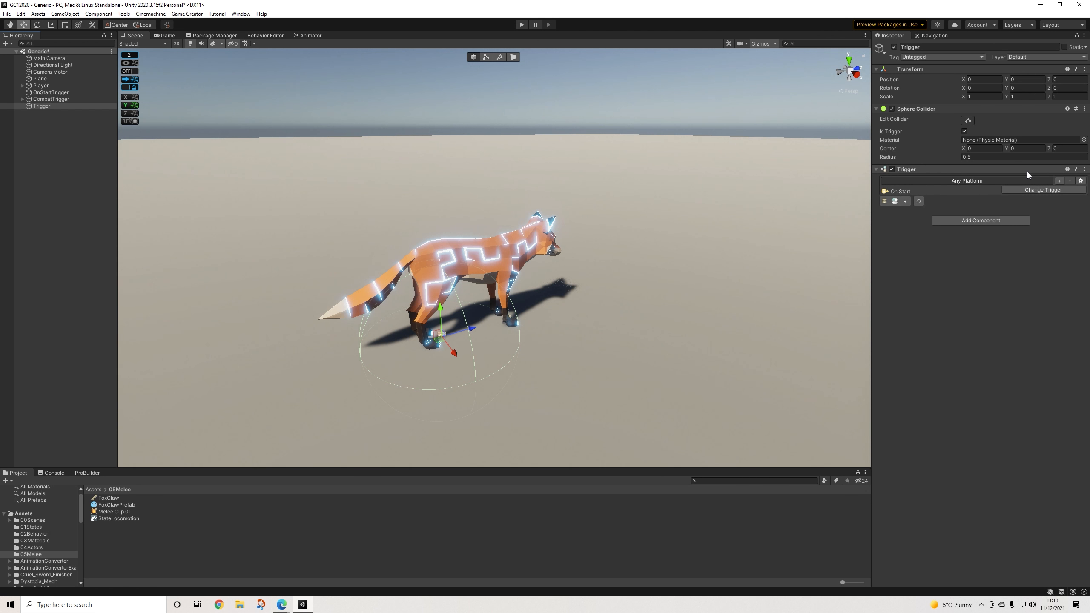
{"action": "left_click", "coordinate": [1030, 189]}
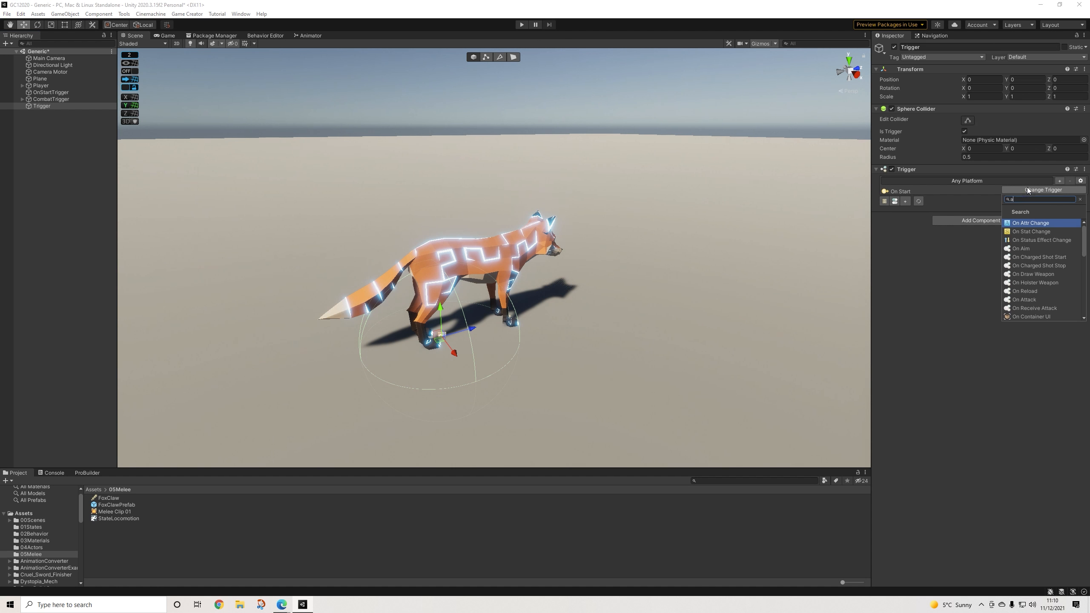
{"action": "left_click", "coordinate": [1028, 224]}
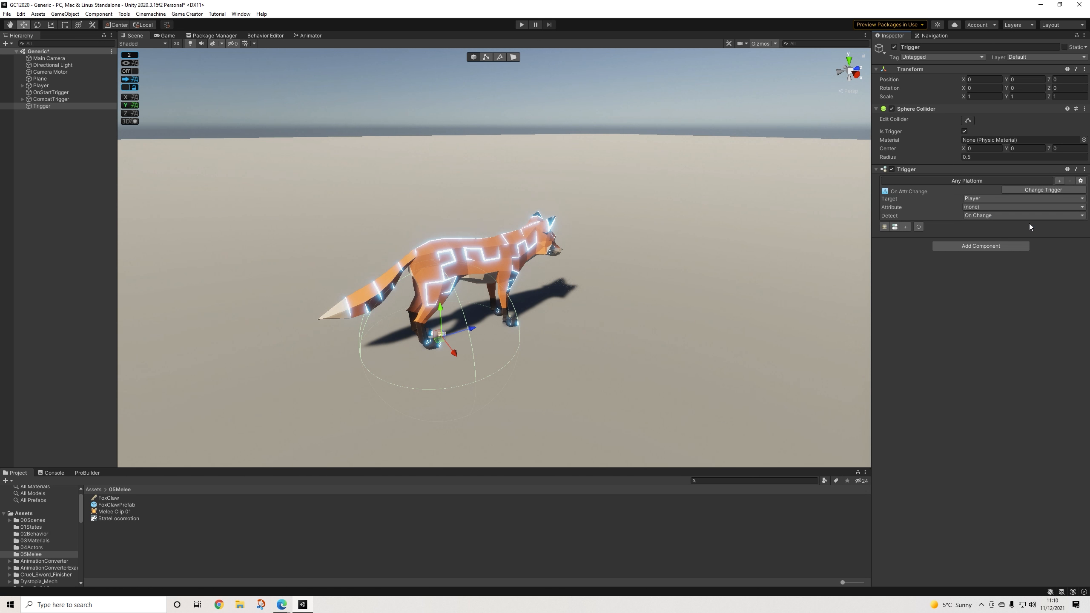
{"action": "left_click", "coordinate": [974, 207]}
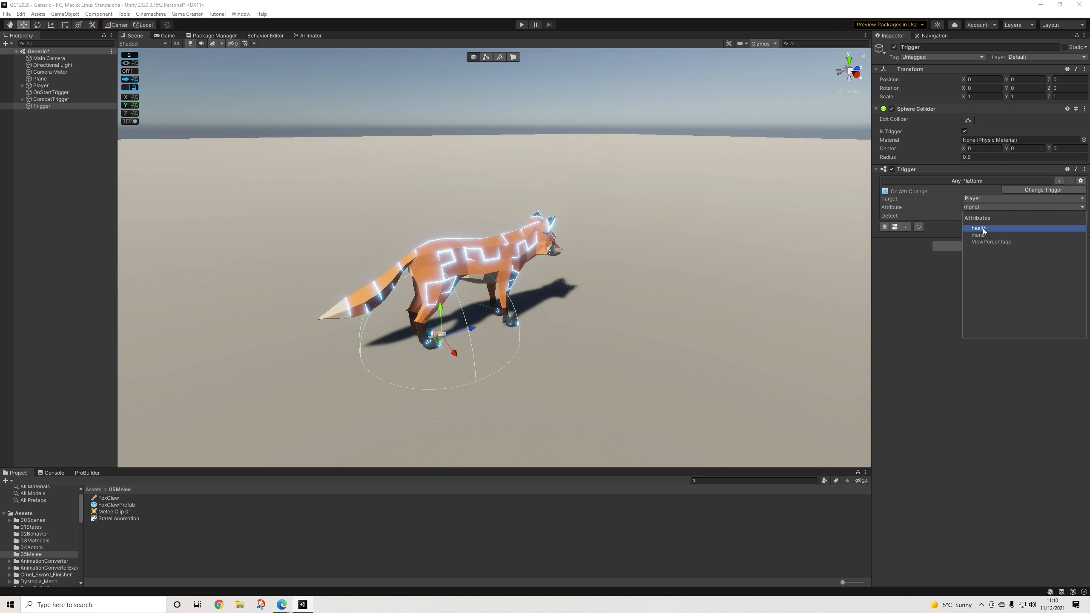
{"action": "left_click", "coordinate": [979, 227]}
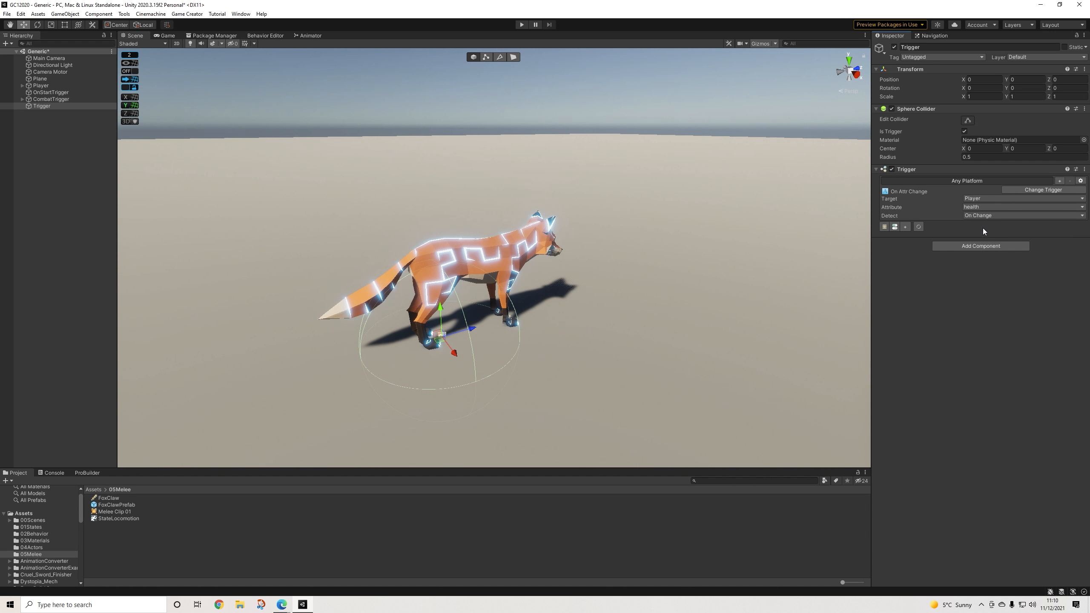
Step: Add a Conditions object to the health-change trigger and rename the trigger HealthTrigger
{"action": "left_click", "coordinate": [896, 227]}
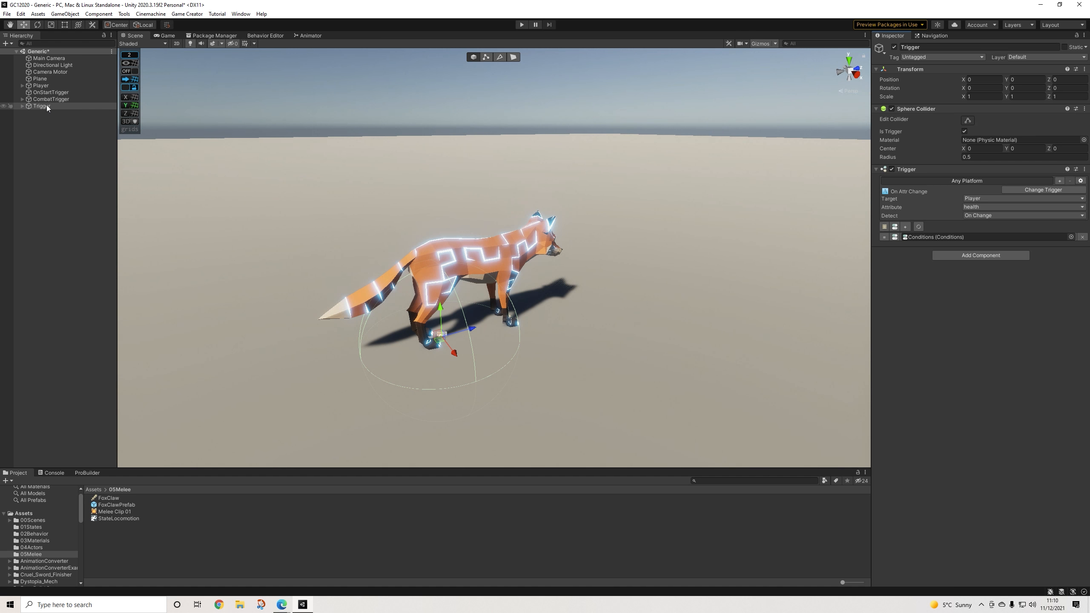
{"action": "left_click", "coordinate": [922, 47]}
{"action": "key", "text": "Home"}
{"action": "type", "text": "Health"}
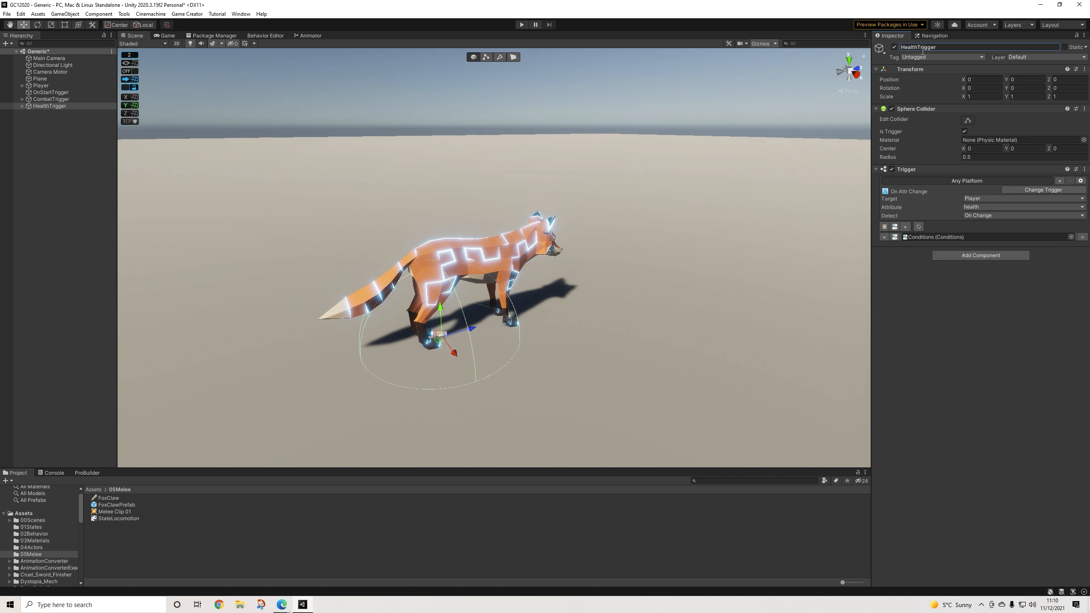
Step: Add a stats attribute condition to the clause of HealthTrigger's Conditions object
{"action": "left_click", "coordinate": [22, 106]}
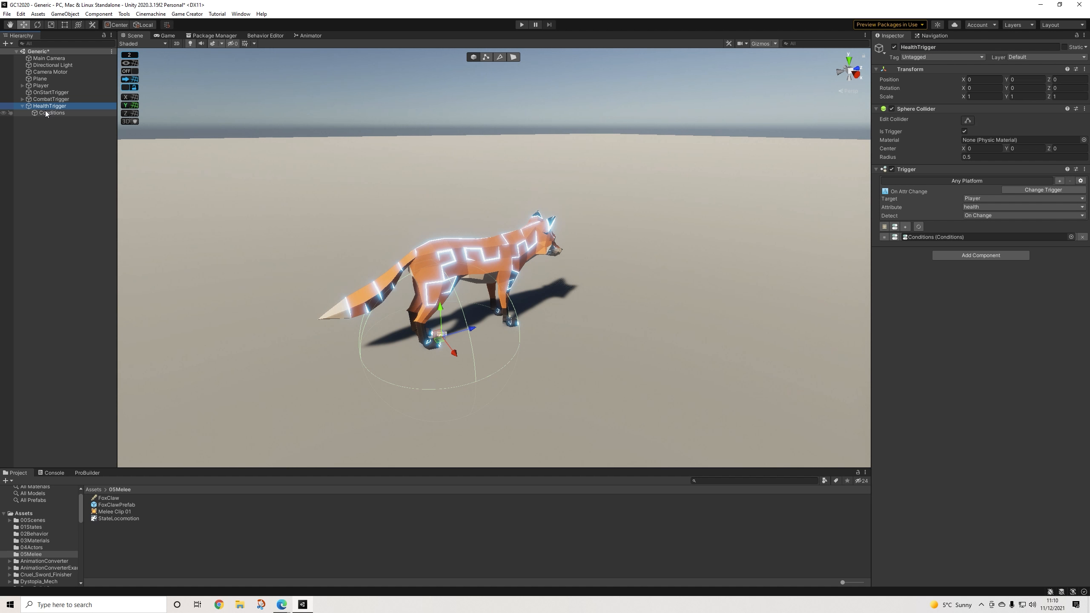
{"action": "left_click", "coordinate": [43, 112]}
{"action": "left_click", "coordinate": [978, 129]}
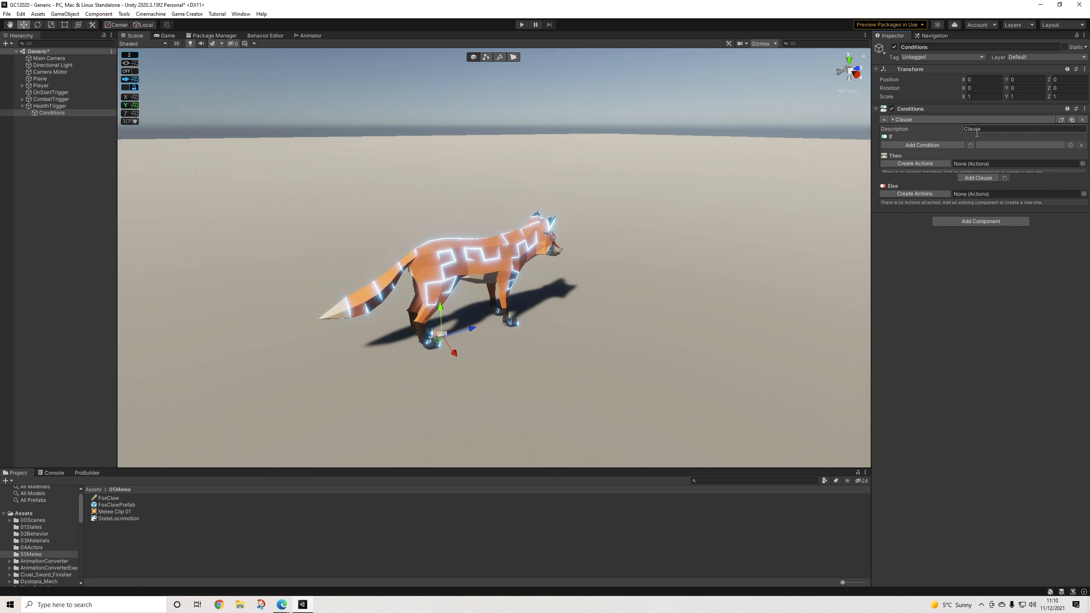
{"action": "left_click", "coordinate": [934, 145]}
{"action": "type", "text": "at"}
{"action": "left_click", "coordinate": [910, 178]}
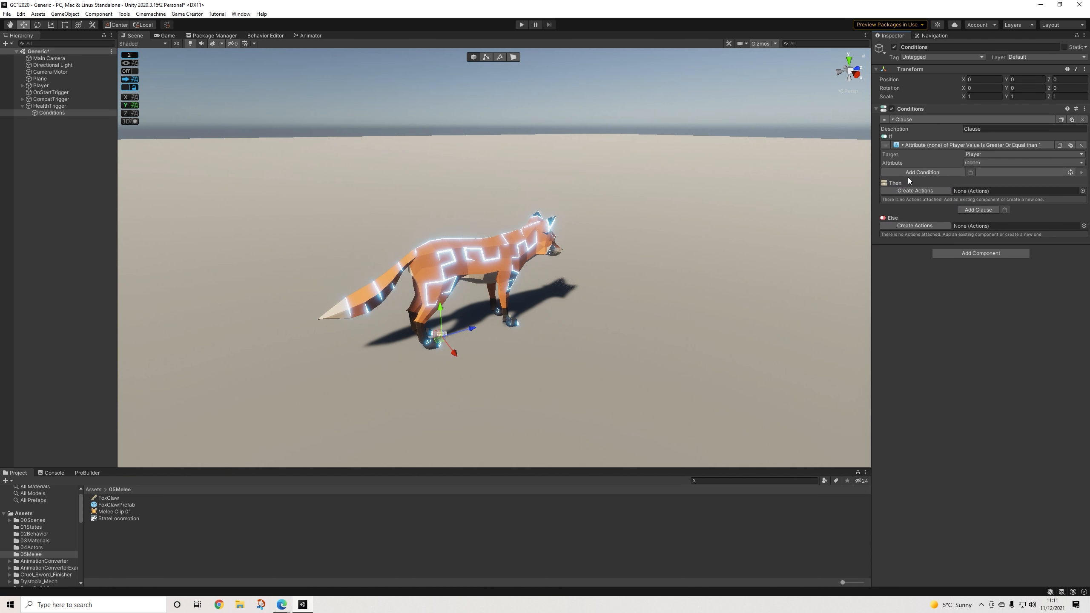
Step: Make the condition check that the Player's health attribute has a value less than or equal to 0
{"action": "left_click", "coordinate": [968, 163]}
{"action": "left_click", "coordinate": [983, 186]}
{"action": "left_click", "coordinate": [1000, 174]}
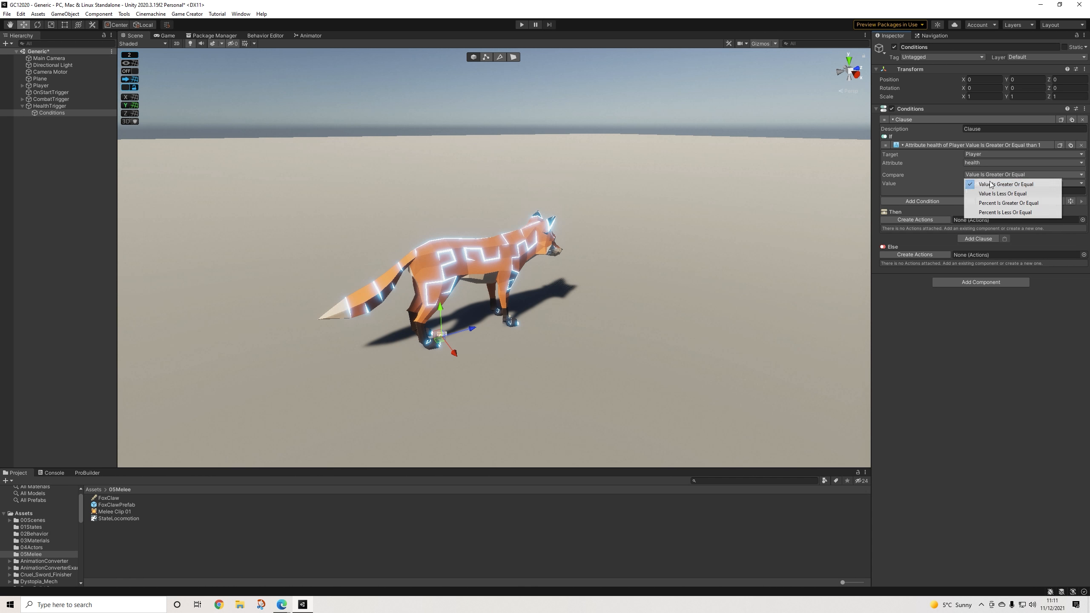
{"action": "left_click", "coordinate": [996, 194]}
{"action": "left_click", "coordinate": [979, 191]}
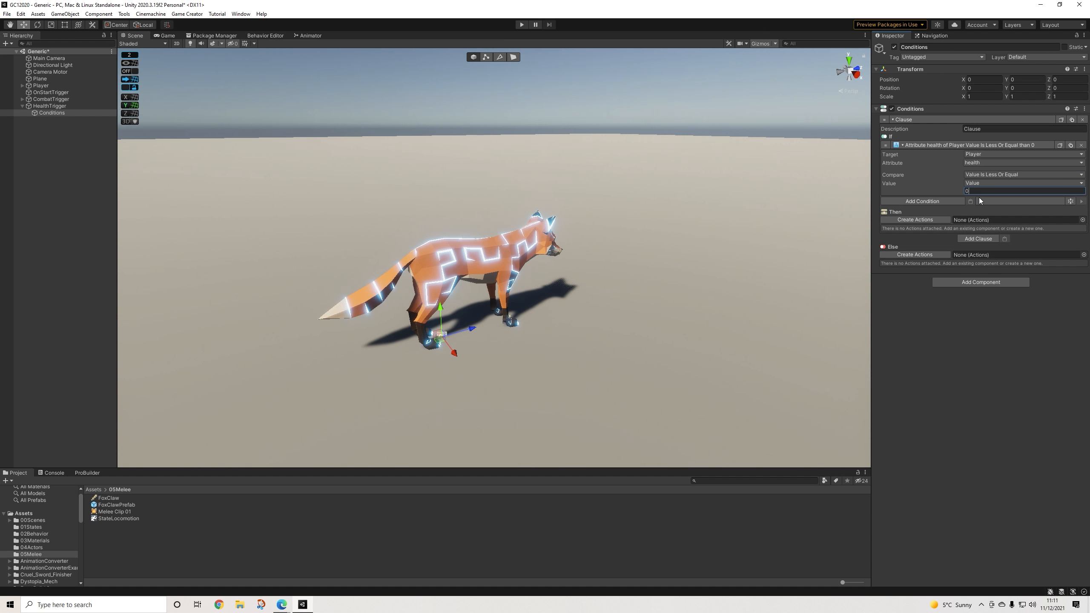
Step: Create the clause's Then actions with a Character State action for the Player that uses an Animation Clip state
{"action": "left_click", "coordinate": [913, 219]}
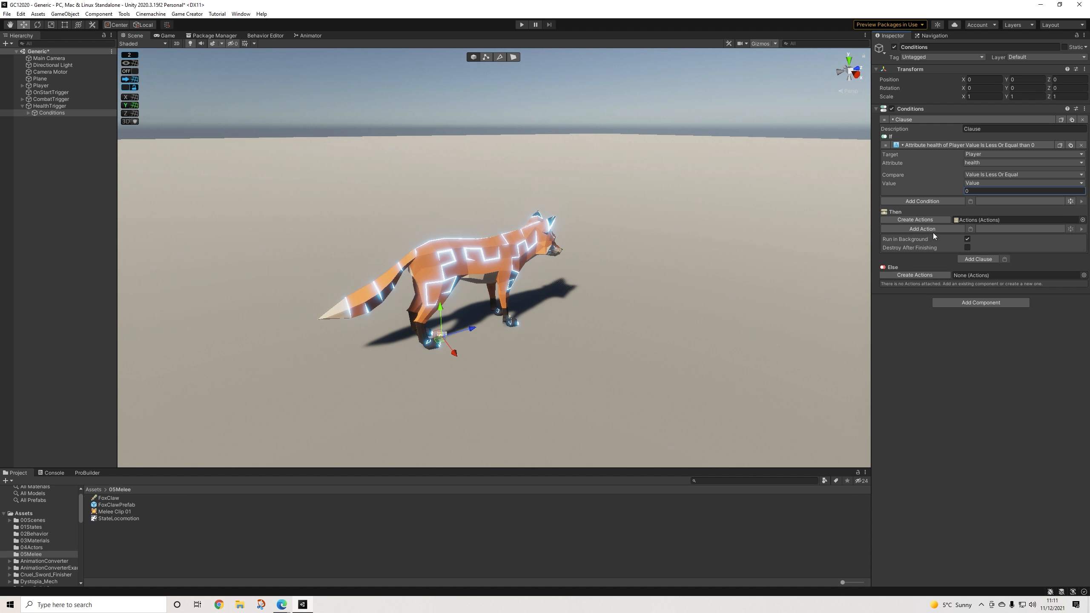
{"action": "left_click", "coordinate": [929, 229]}
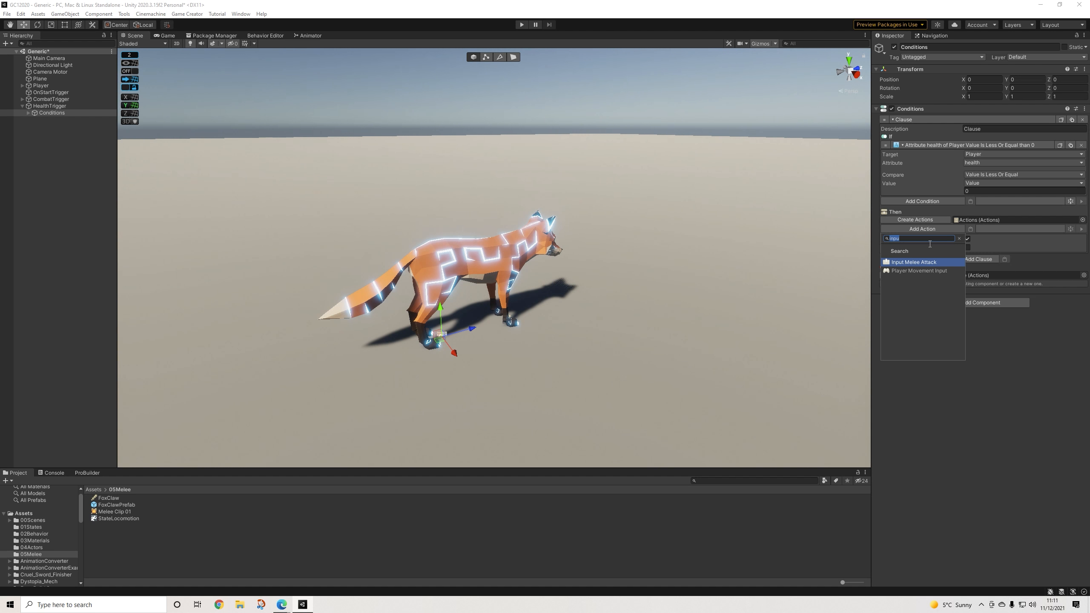
{"action": "type", "text": "state"}
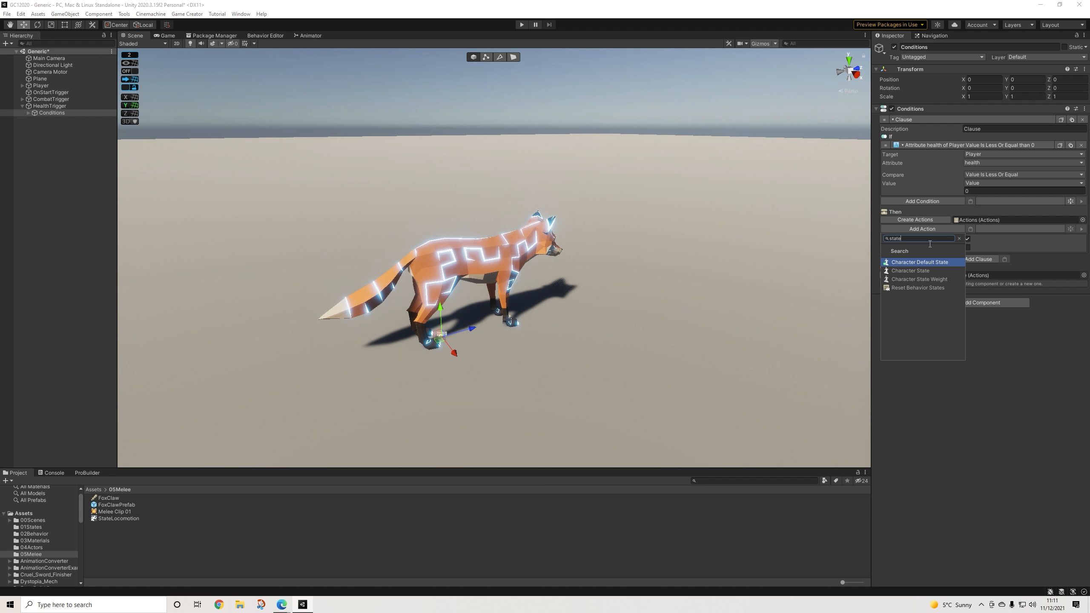
{"action": "left_click", "coordinate": [913, 270]}
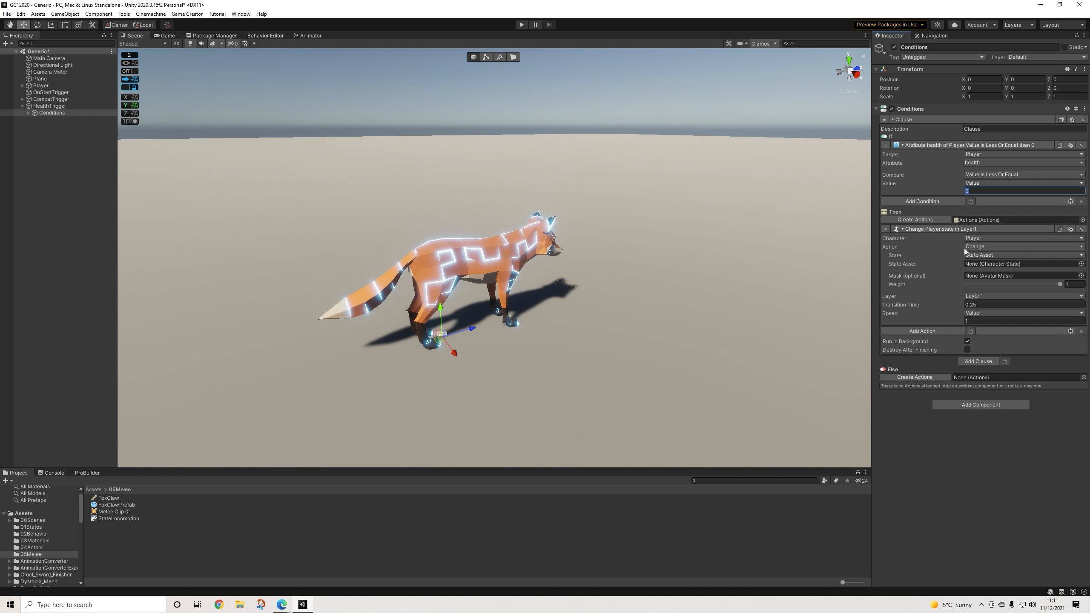
{"action": "left_click", "coordinate": [987, 255]}
{"action": "left_click", "coordinate": [993, 274]}
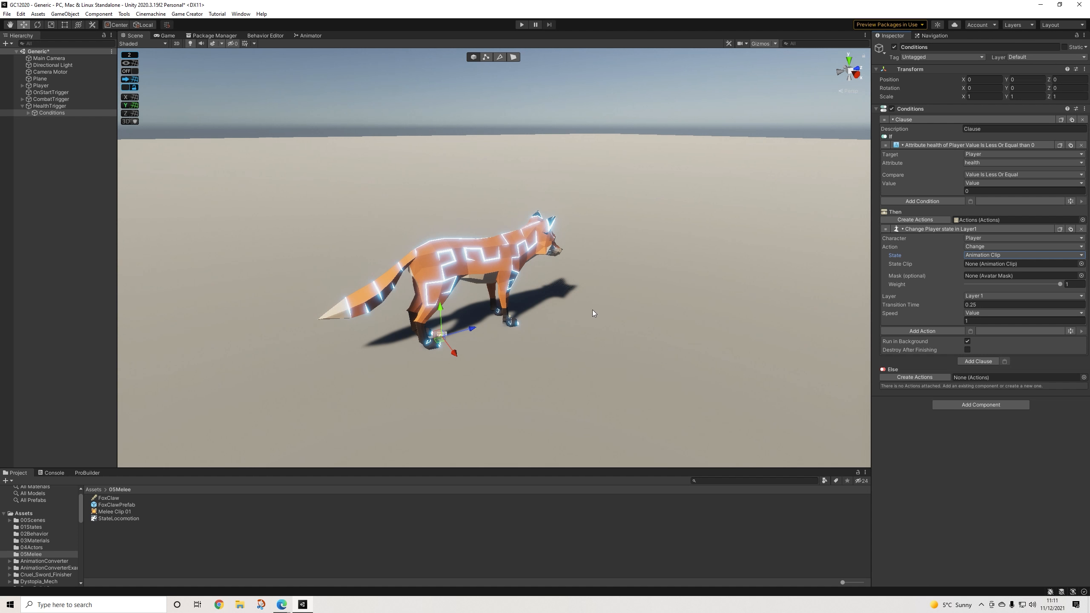
Step: Add a character property action that turns off the Player's Is Controllable, placed above the state change action
{"action": "left_click", "coordinate": [935, 331]}
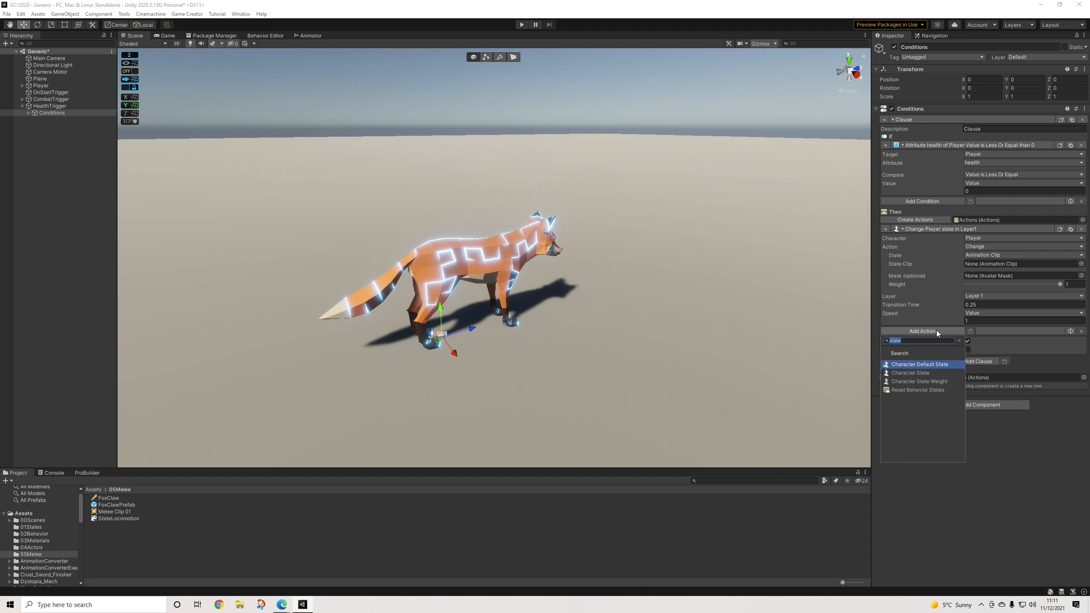
{"action": "type", "text": "prop"}
{"action": "key", "text": "Return"}
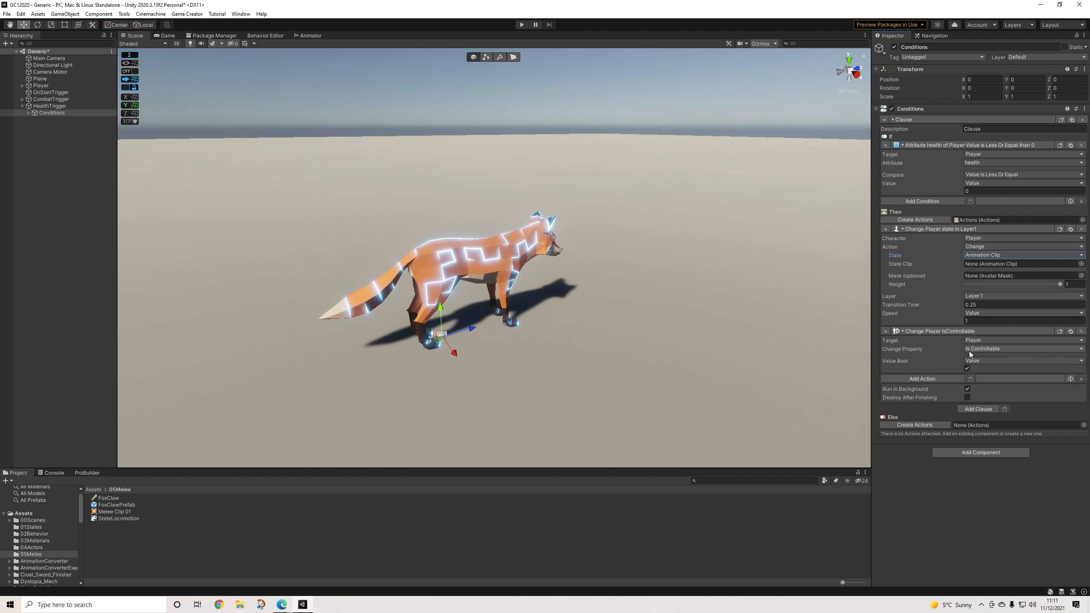
{"action": "left_click_drag", "start_coordinate": [886, 337], "coordinate": [889, 223]}
{"action": "left_click", "coordinate": [968, 266]}
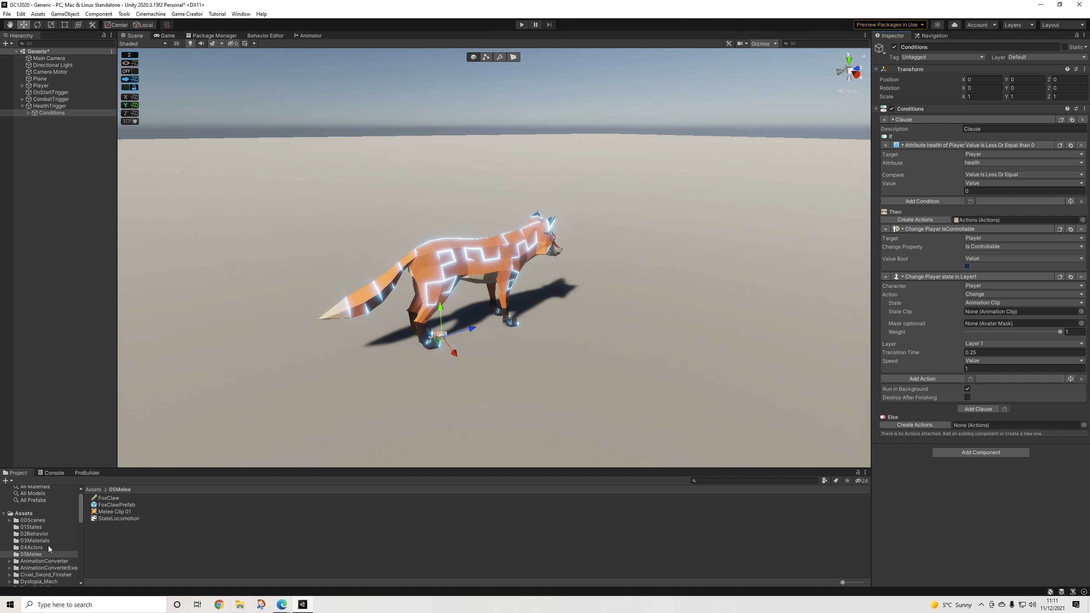
Step: Assign Fox_Death1 from the Fox Anims folder as the state clip of the Player's state change action
{"action": "scroll", "coordinate": [50, 549], "scroll_direction": "down", "scroll_amount": 10}
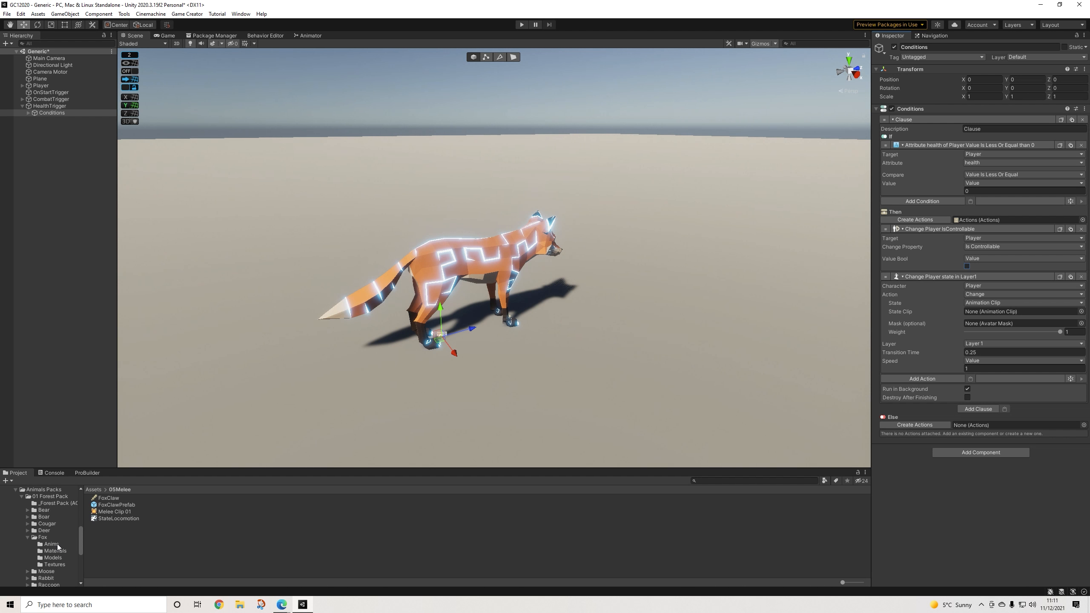
{"action": "left_click", "coordinate": [52, 545]}
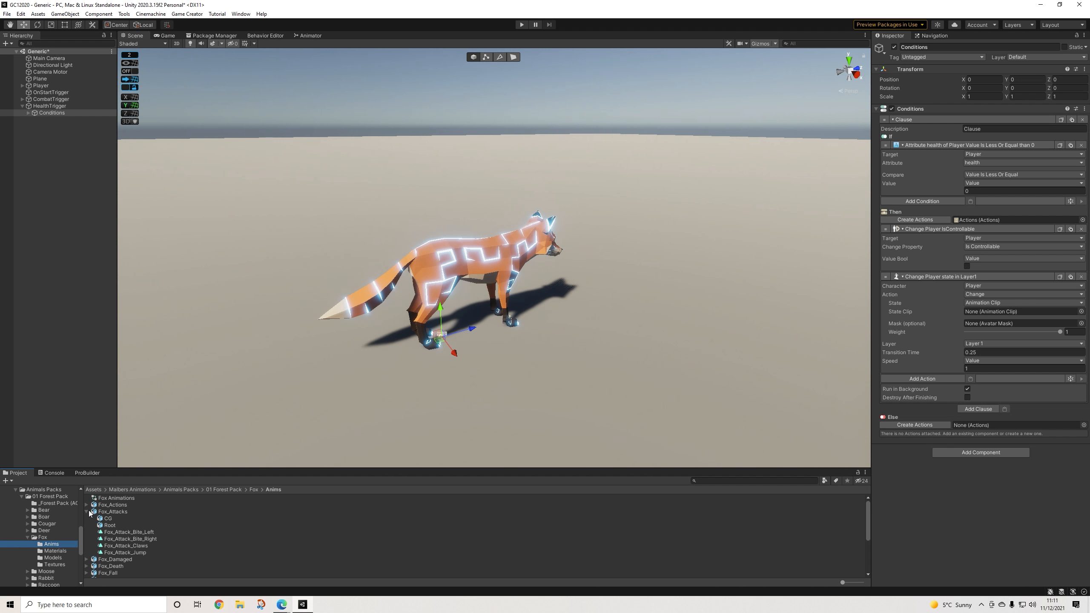
{"action": "left_click", "coordinate": [87, 512]}
{"action": "left_click", "coordinate": [87, 526]}
{"action": "left_click_drag", "start_coordinate": [123, 524], "coordinate": [997, 312]}
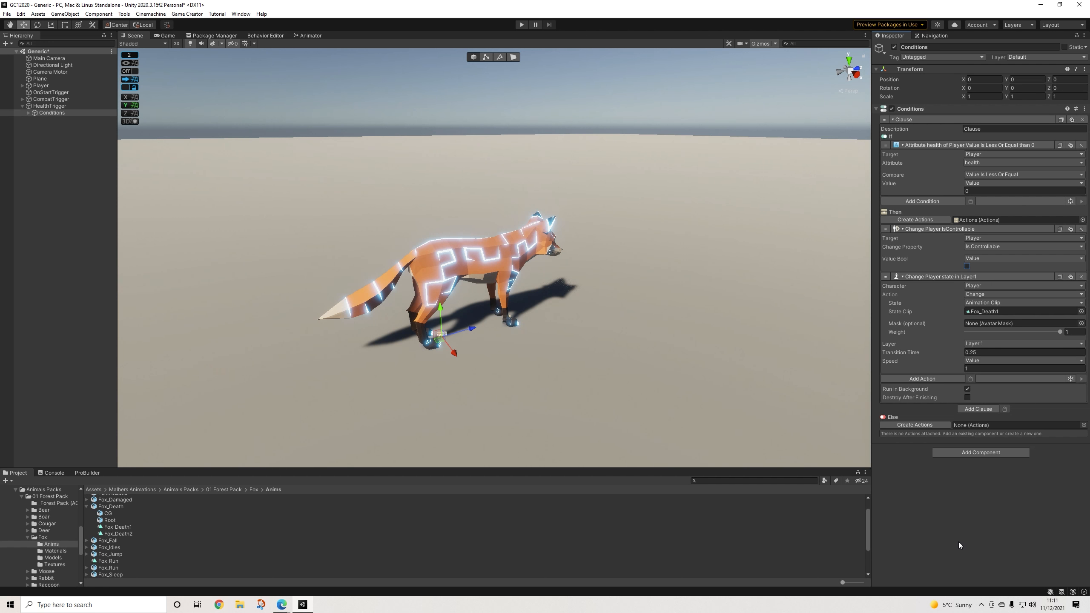
Step: Play the Fox_Death1 clip in the animation preview and pause it
{"action": "left_click", "coordinate": [118, 527]}
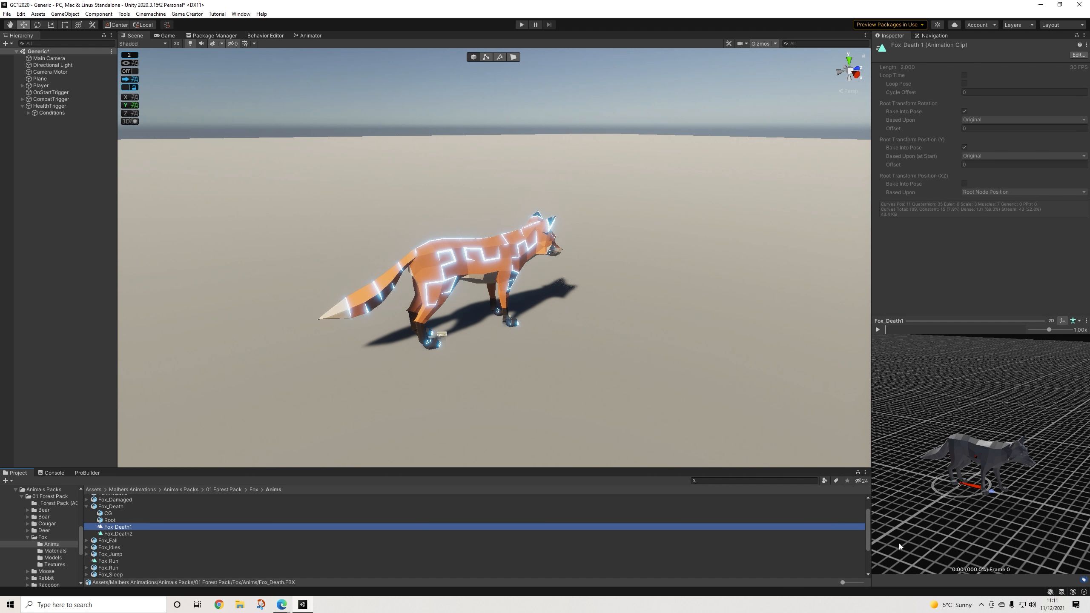
{"action": "left_click", "coordinate": [878, 329]}
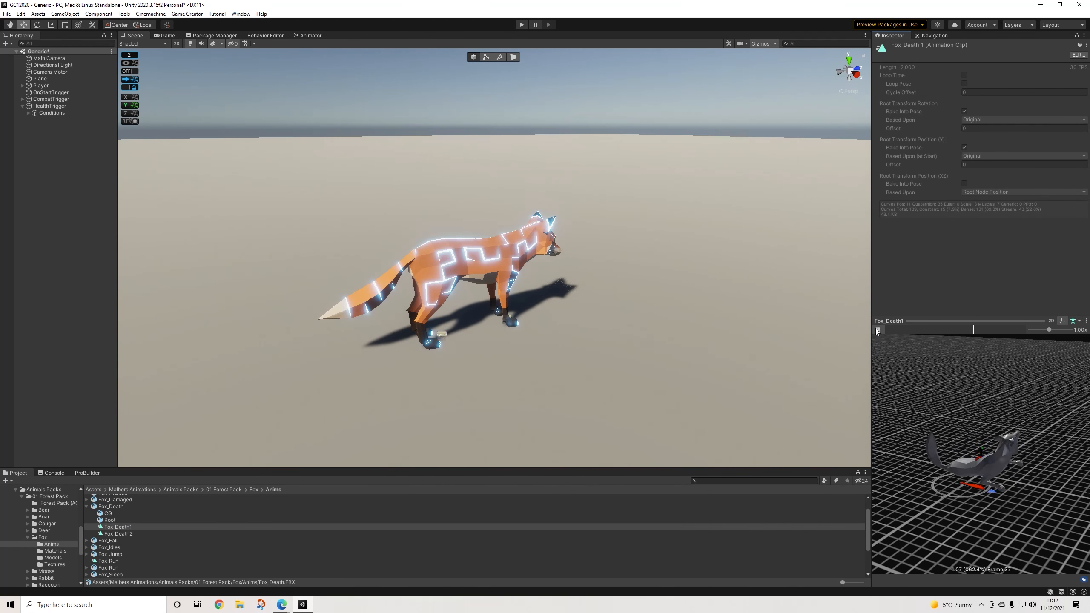
{"action": "left_click", "coordinate": [875, 329]}
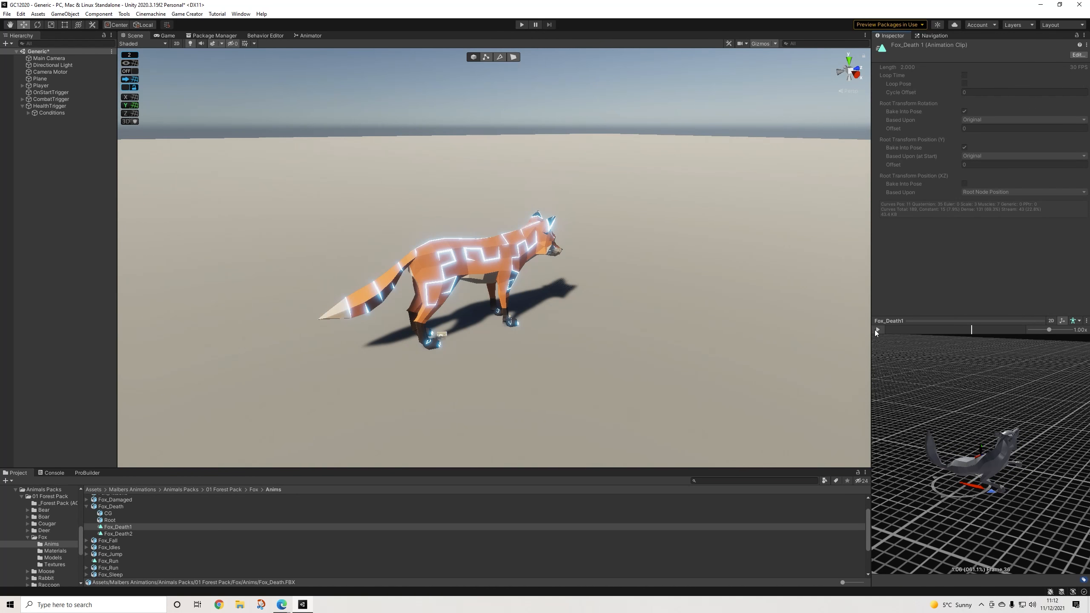
Step: Expand the Fox_Damaged model and preview its Fox_Bark clip
{"action": "left_click", "coordinate": [110, 500]}
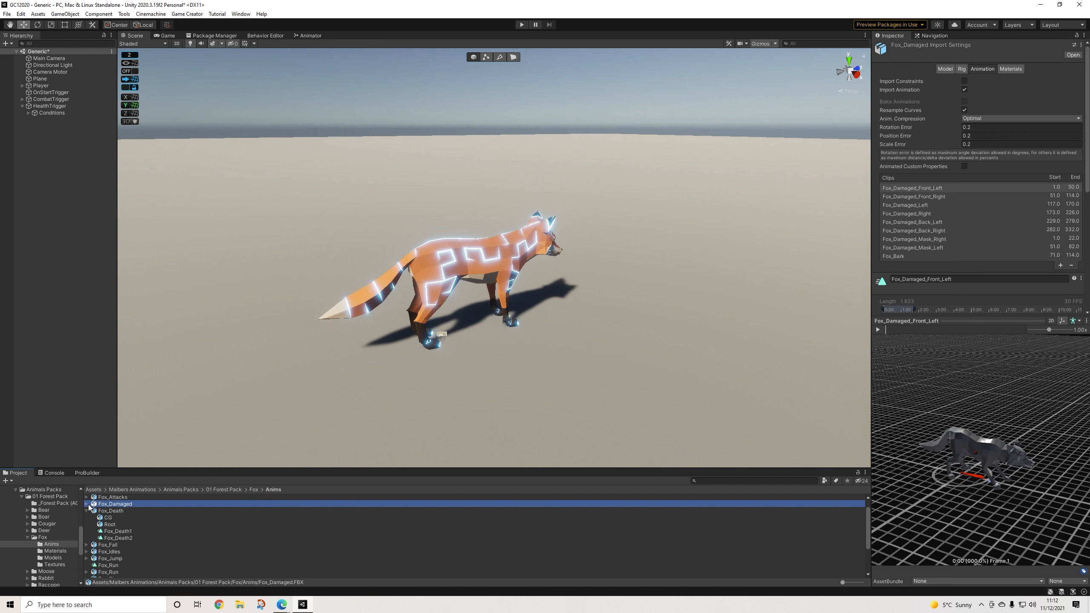
{"action": "left_click", "coordinate": [87, 505]}
{"action": "left_click", "coordinate": [115, 525]}
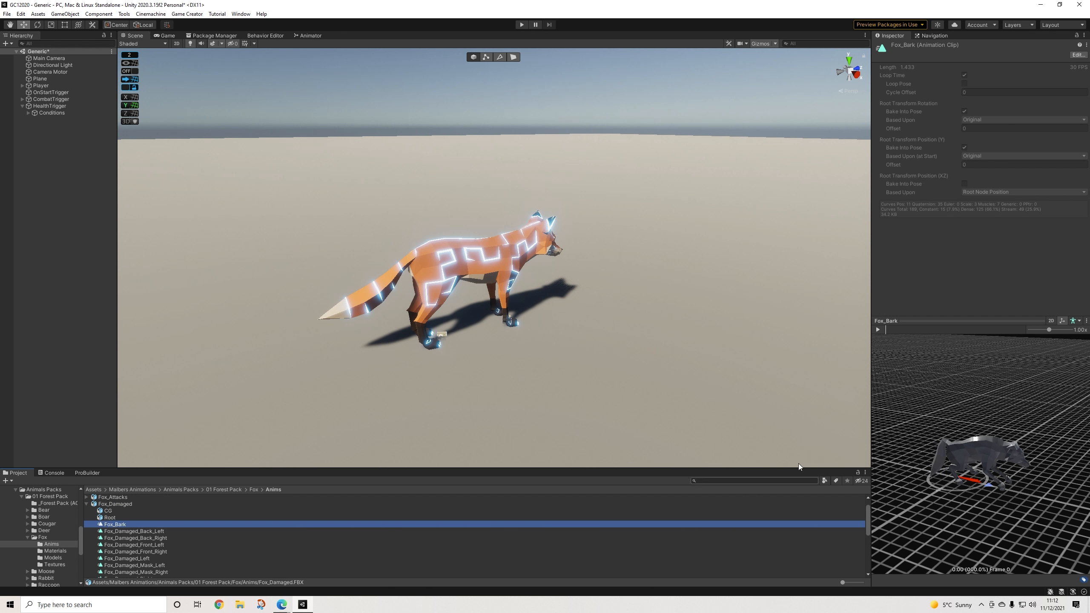
{"action": "left_click", "coordinate": [883, 330]}
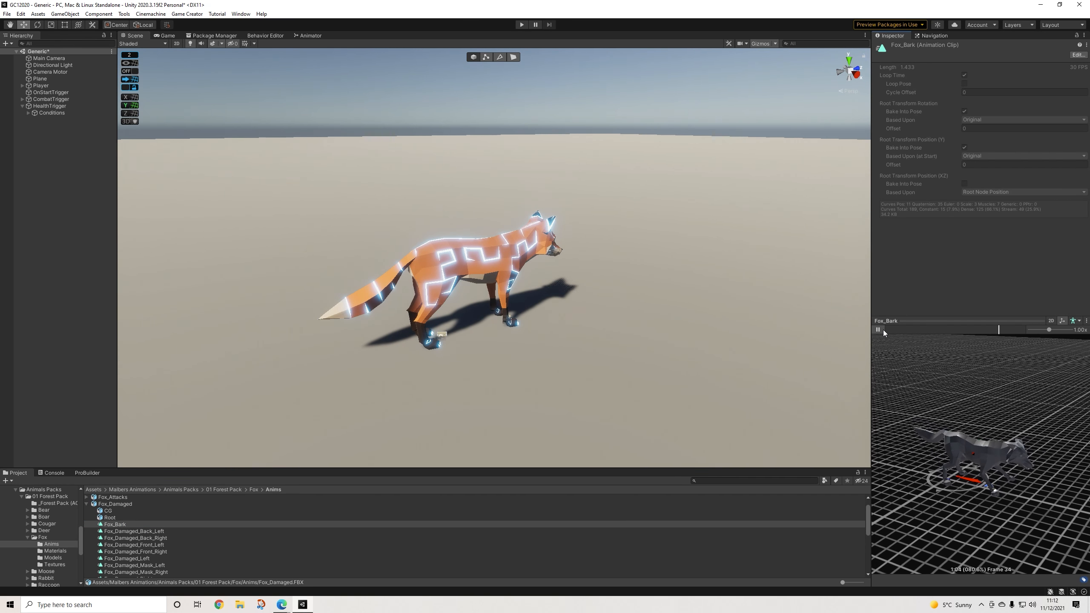
{"action": "scroll", "coordinate": [165, 542], "scroll_direction": "down", "scroll_amount": 2}
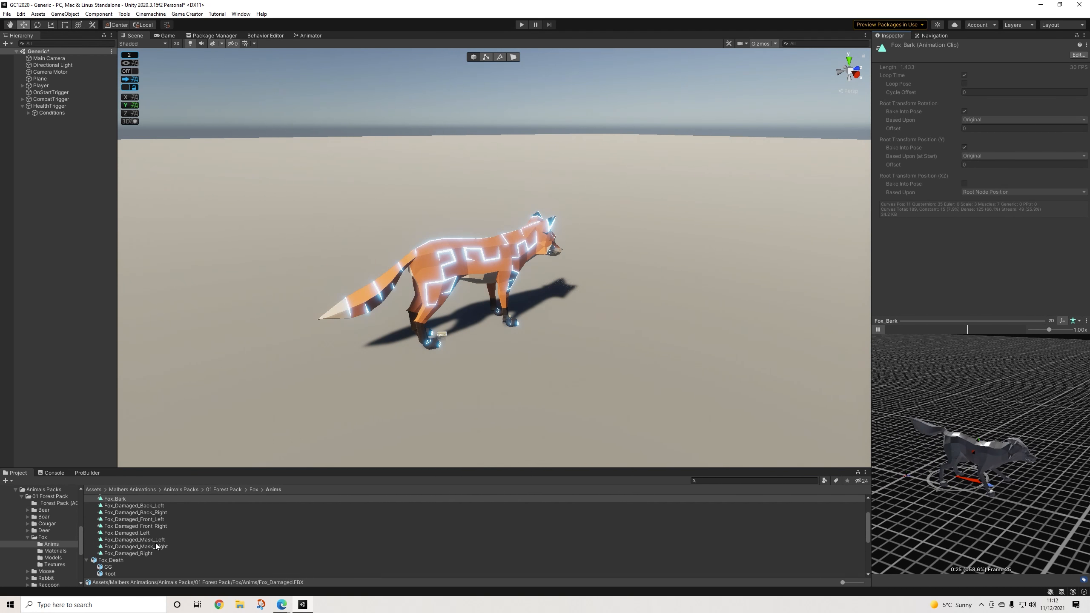
Step: Preview the Fox_Damaged_Back_Left clip and inspect the Fox_Damaged_Mask_Right and Fox_Damaged_Right clips
{"action": "scroll", "coordinate": [158, 526], "scroll_direction": "up", "scroll_amount": 3}
{"action": "left_click", "coordinate": [154, 547]}
{"action": "left_click", "coordinate": [880, 331]}
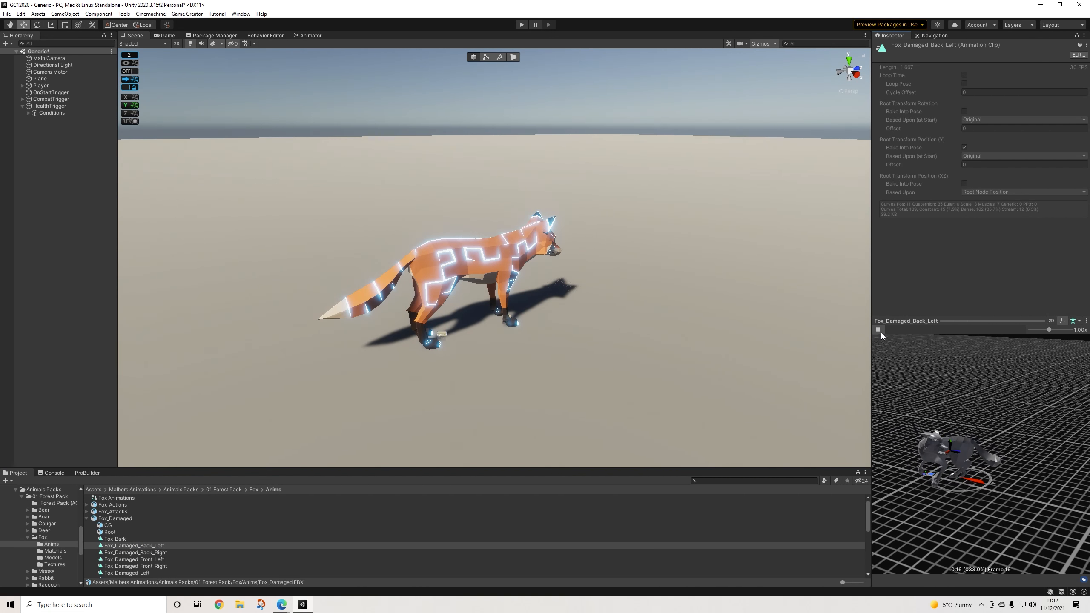
{"action": "left_click", "coordinate": [878, 330]}
{"action": "scroll", "coordinate": [190, 539], "scroll_direction": "down", "scroll_amount": 4}
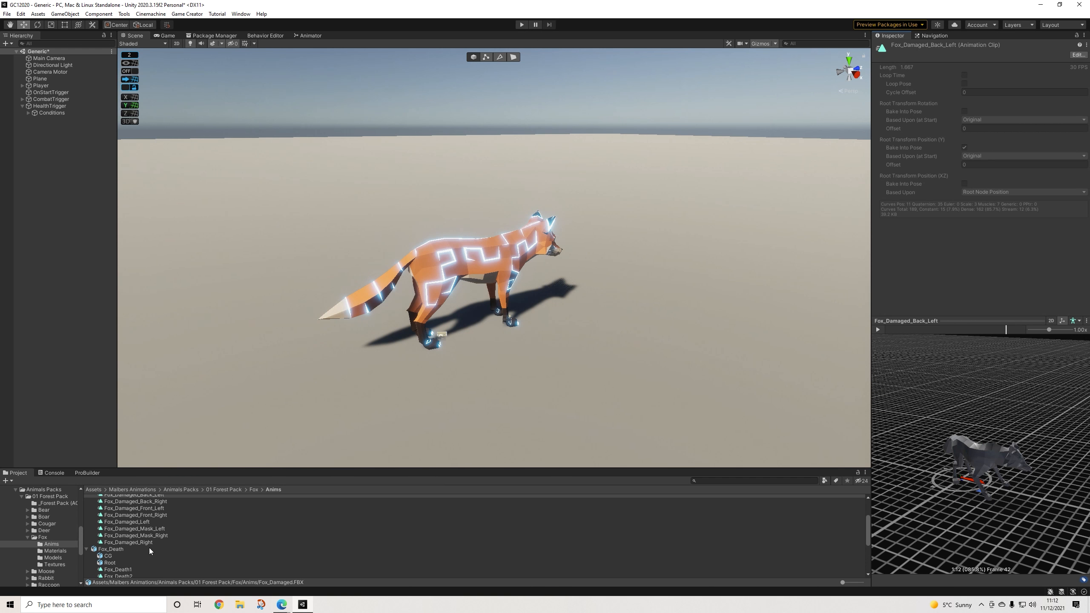
{"action": "left_click", "coordinate": [156, 534]}
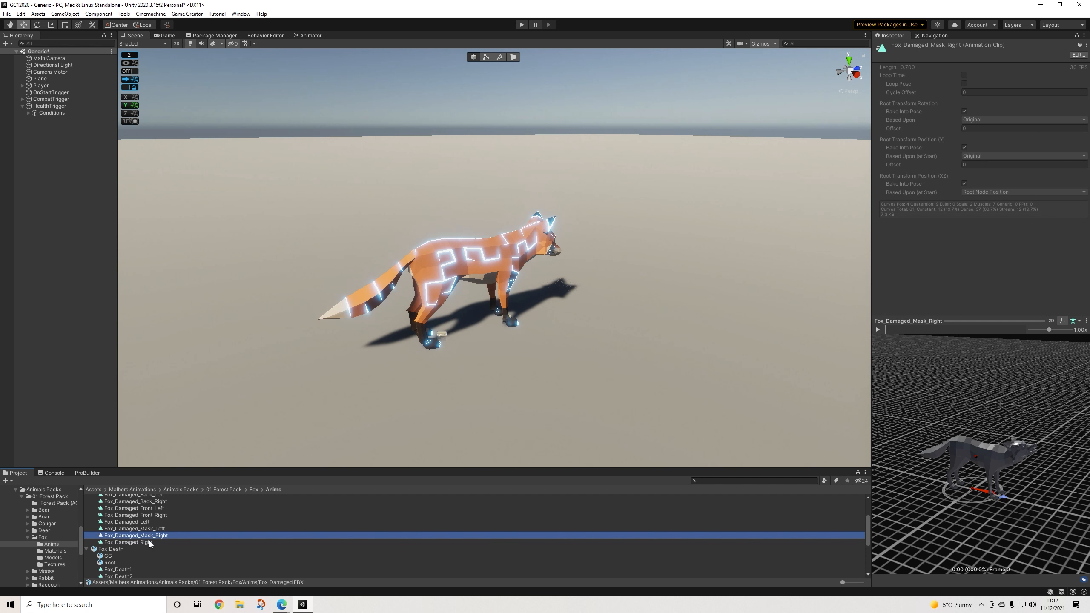
{"action": "left_click", "coordinate": [150, 542]}
Step: Play the Fox_Damaged_Front_Left clip and scrub through its preview
{"action": "scroll", "coordinate": [154, 536], "scroll_direction": "up", "scroll_amount": 4}
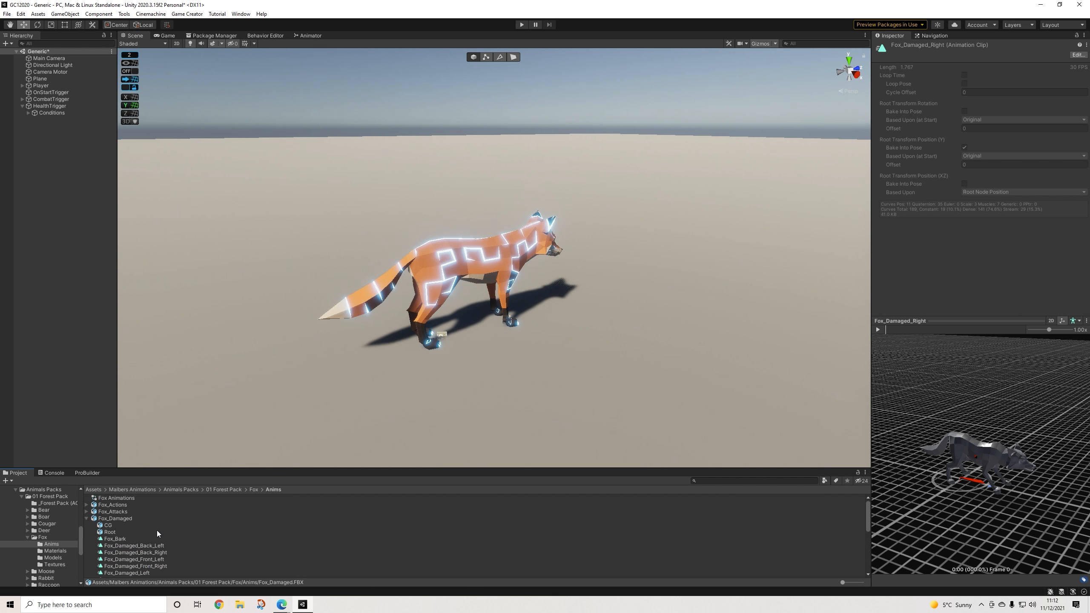
{"action": "left_click", "coordinate": [91, 519]}
{"action": "left_click", "coordinate": [149, 560]}
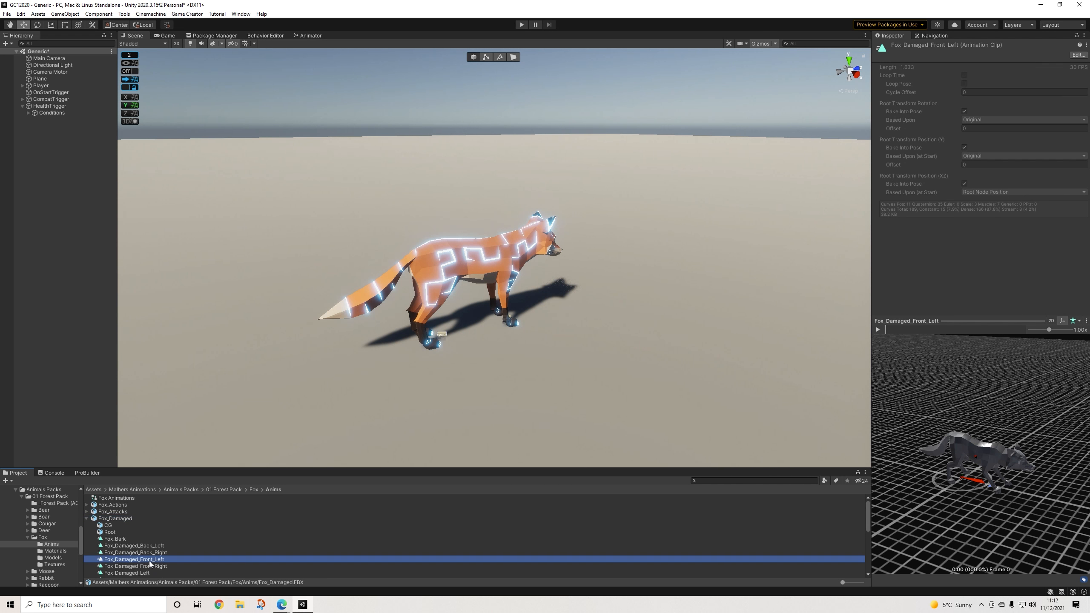
{"action": "left_click", "coordinate": [878, 329]}
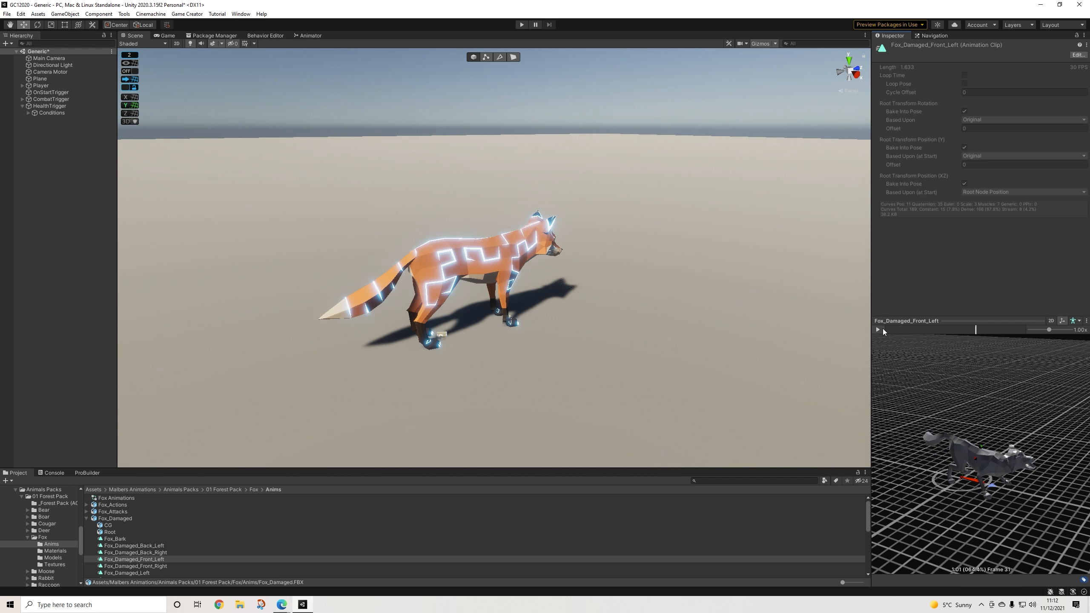
{"action": "left_click", "coordinate": [978, 330]}
{"action": "left_click_drag", "start_coordinate": [982, 331], "coordinate": [993, 330]}
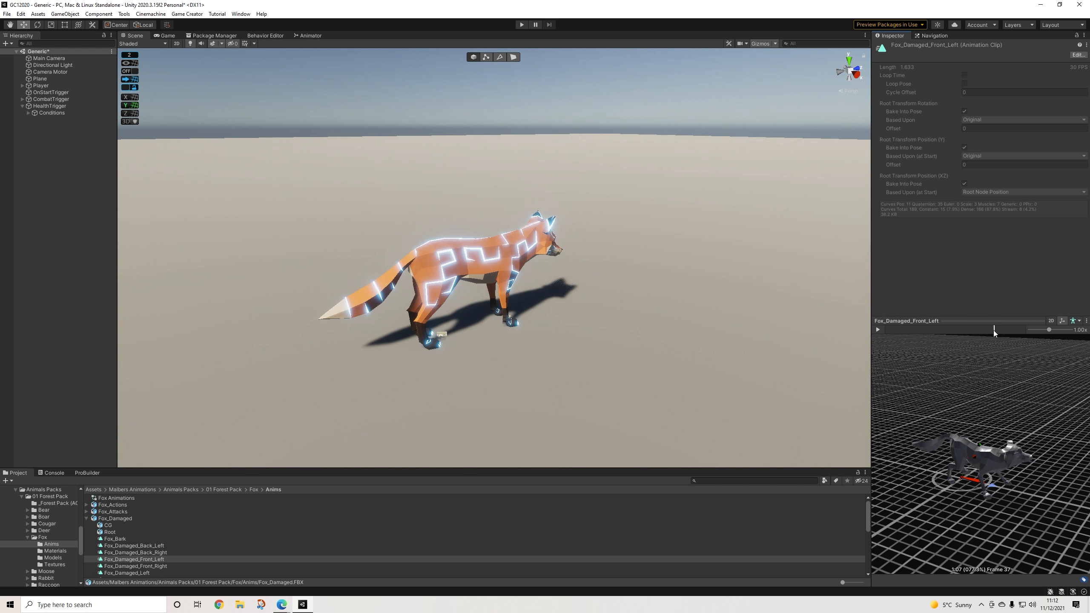
Step: Review HealthTrigger's condition and actions, collapse HealthTrigger in the hierarchy, and check OnStartTrigger's action list
{"action": "left_click", "coordinate": [48, 113]}
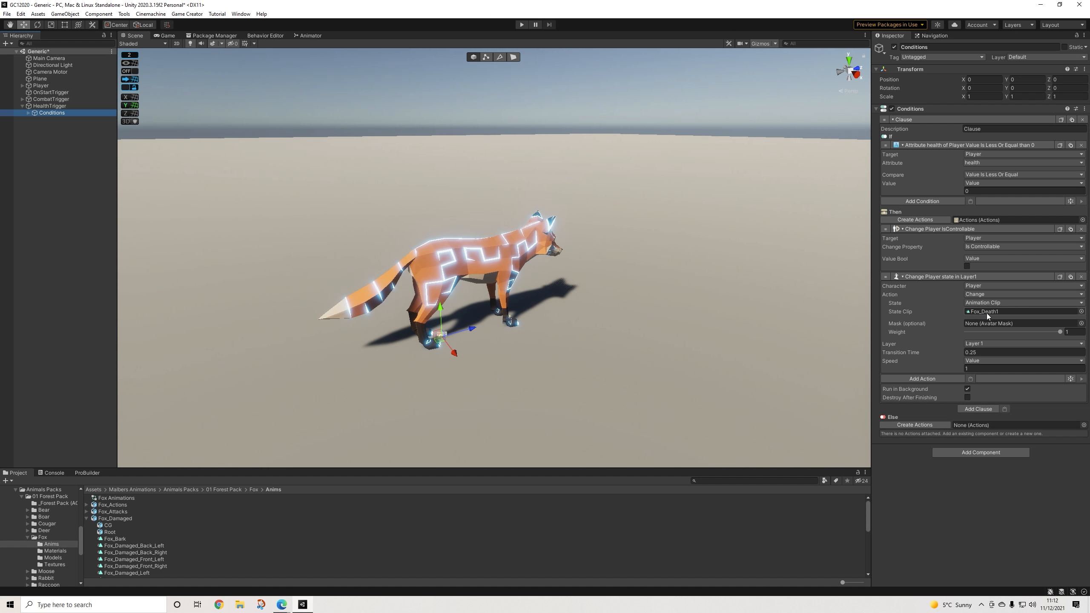
{"action": "left_click", "coordinate": [22, 106]}
{"action": "left_click", "coordinate": [38, 127]}
{"action": "right_click", "coordinate": [47, 132]}
{"action": "left_click", "coordinate": [60, 92]}
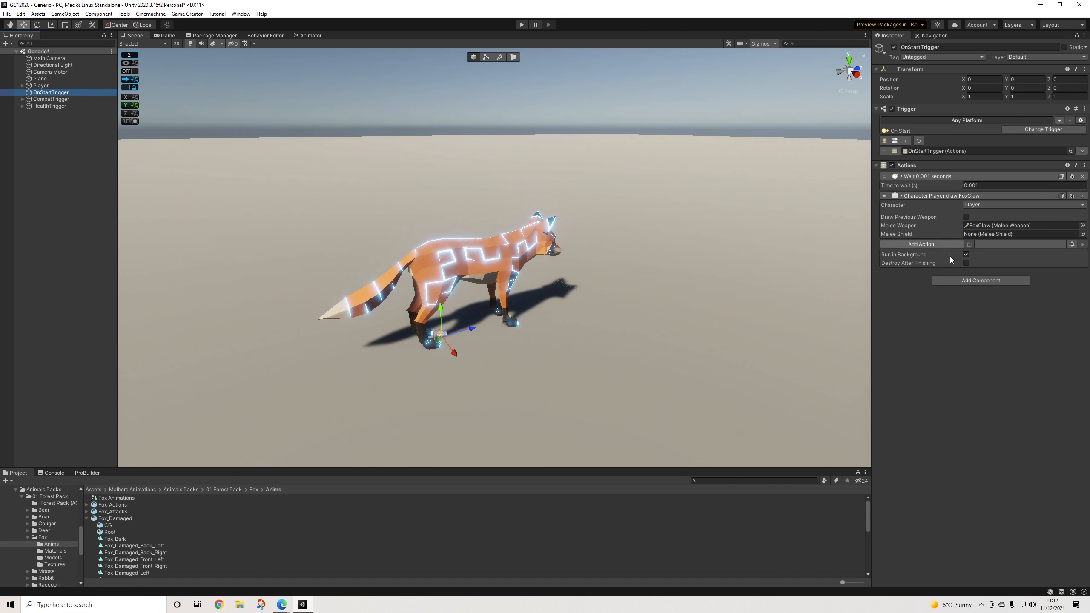
Step: Create a new Game Creator Trigger in the scene and change its event to On Key Down
{"action": "right_click", "coordinate": [64, 177]}
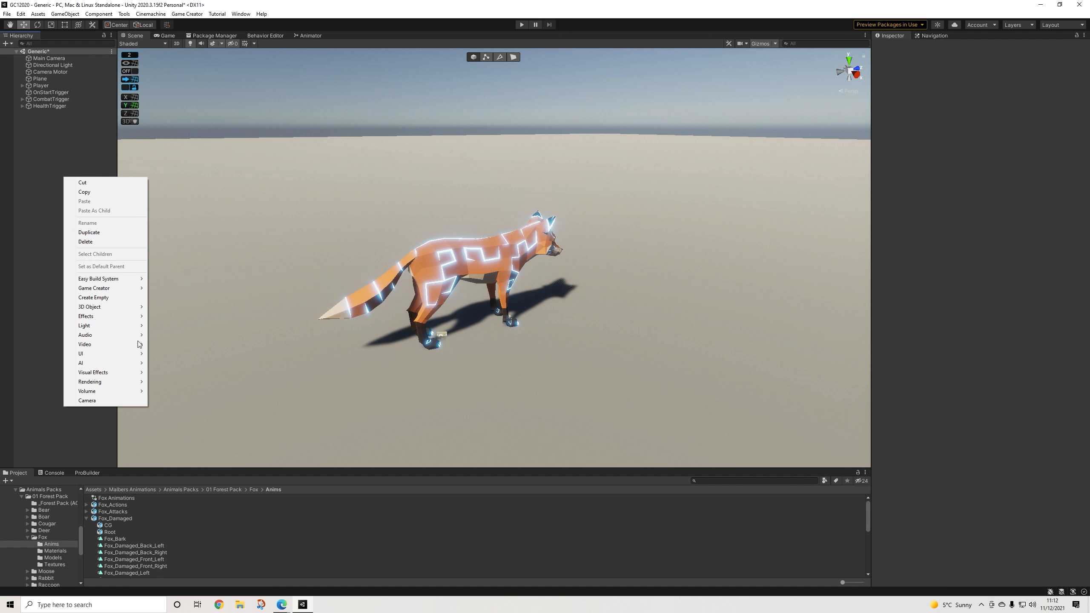
{"action": "mouse_move", "coordinate": [144, 360]}
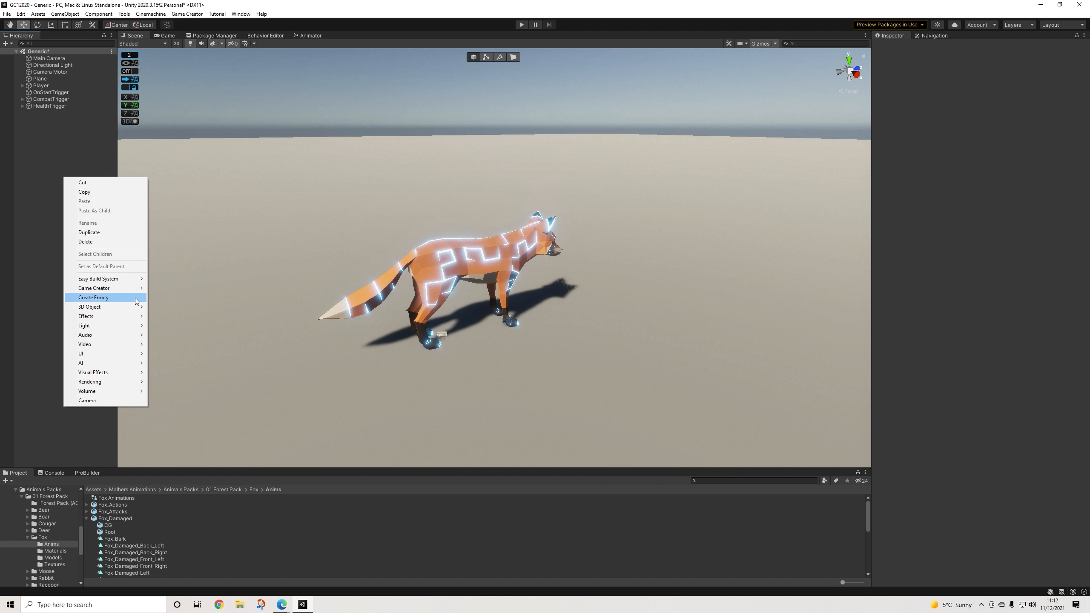
{"action": "mouse_move", "coordinate": [140, 292]}
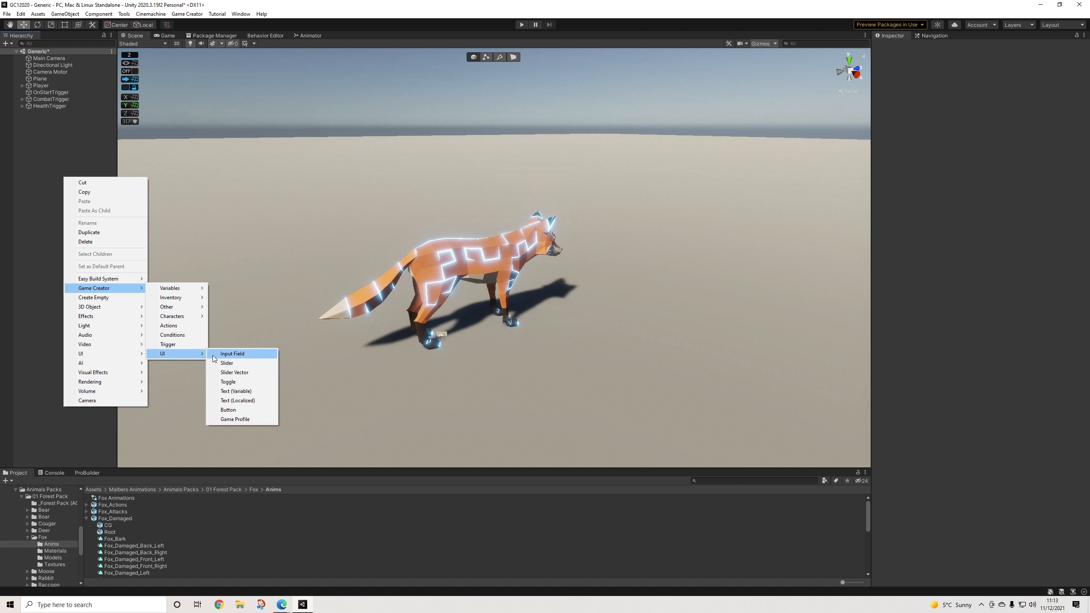
{"action": "left_click", "coordinate": [168, 344]}
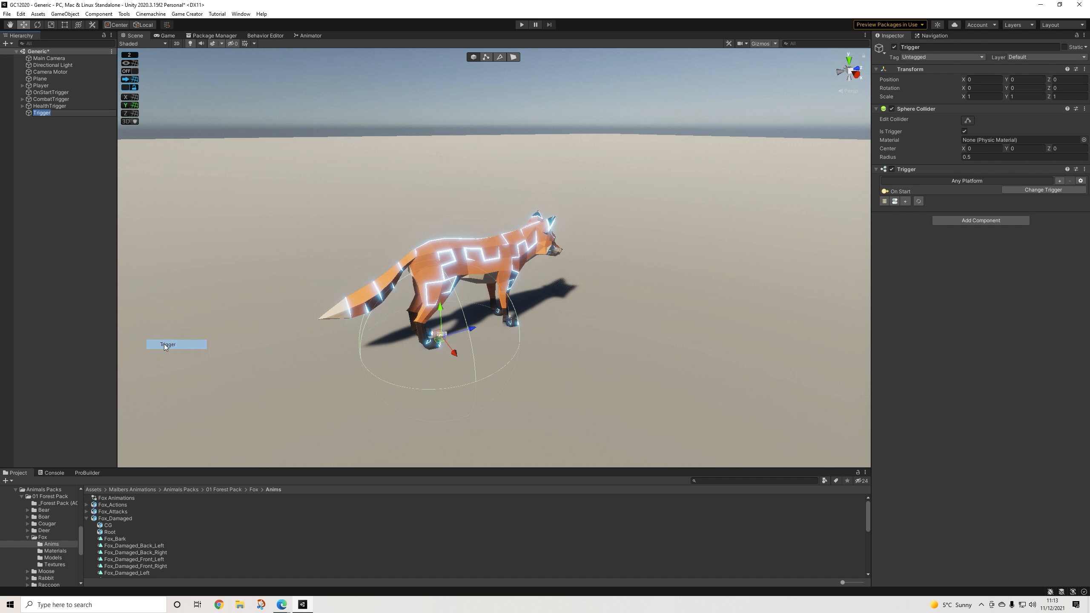
{"action": "left_click", "coordinate": [1012, 192]}
{"action": "type", "text": "key"}
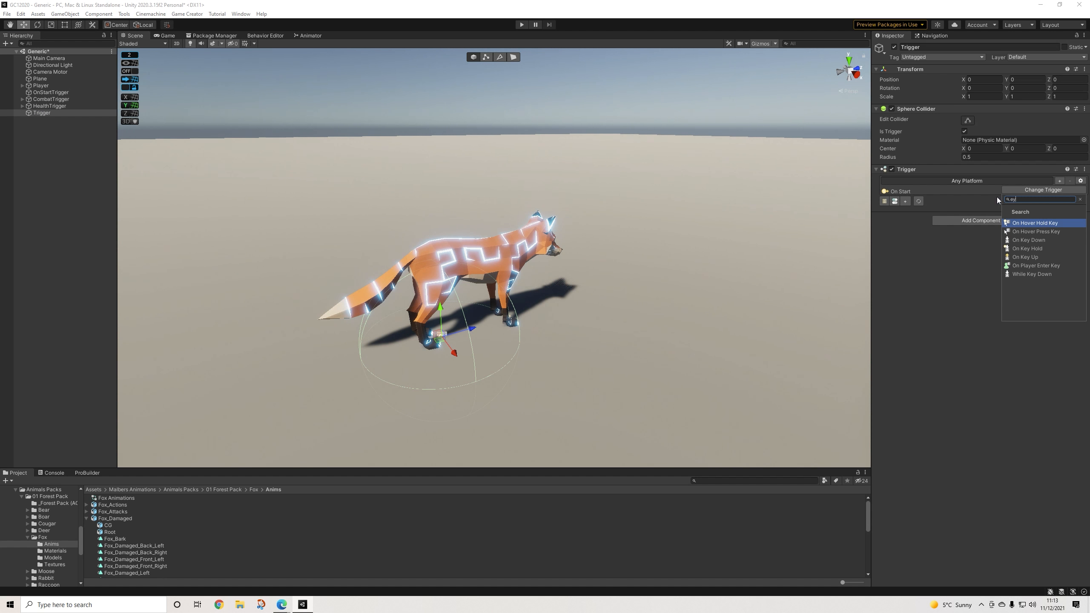
{"action": "left_click", "coordinate": [1028, 240]}
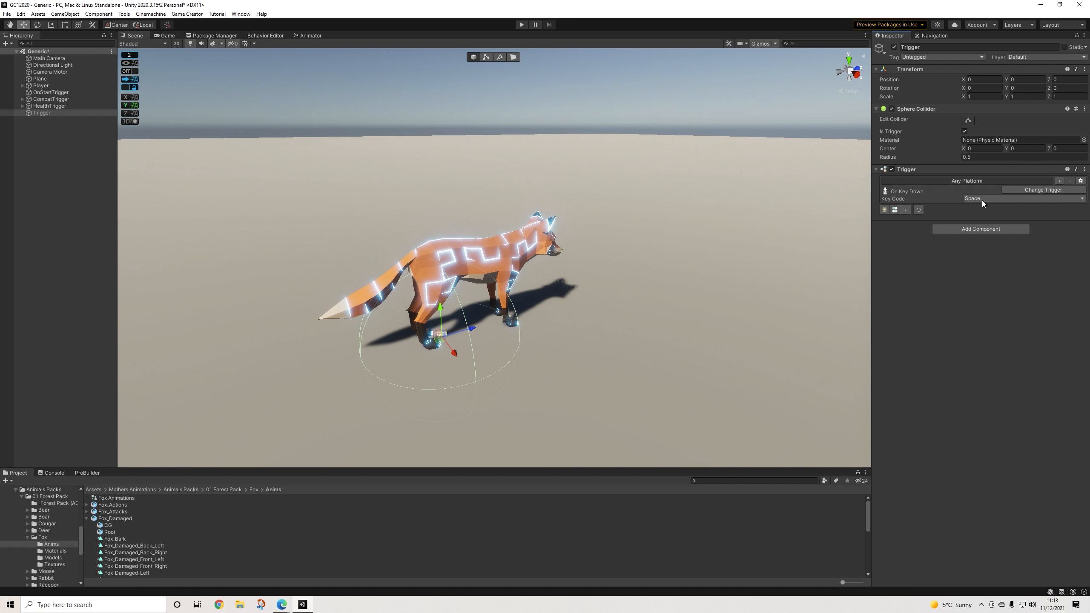
Step: Set the new trigger's key code to P
{"action": "left_click", "coordinate": [982, 200]}
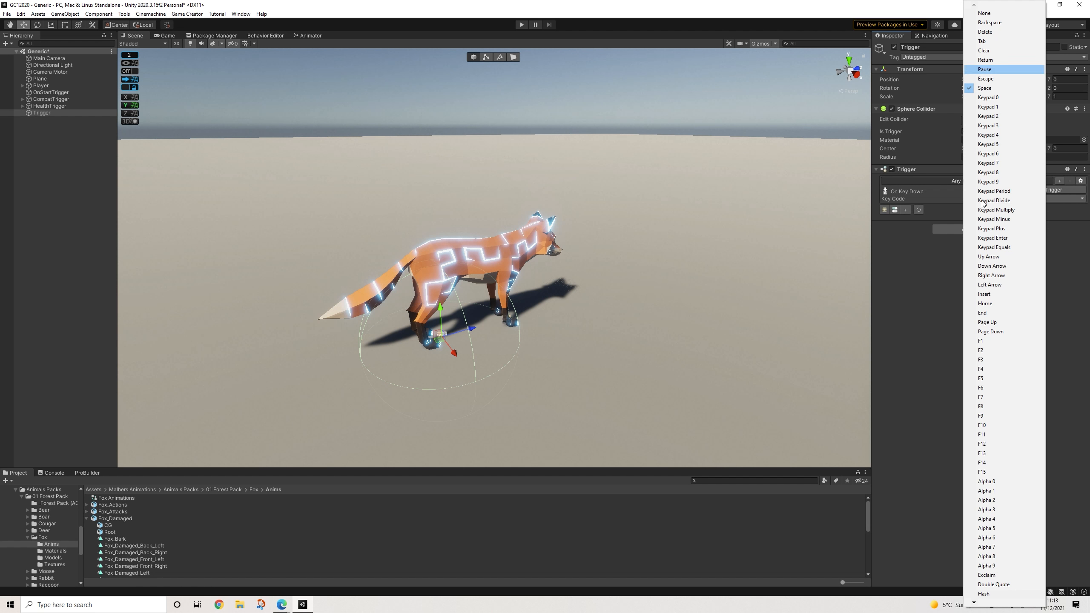
{"action": "key", "text": "p"}
{"action": "key", "text": "p"}
{"action": "key", "text": "p"}
{"action": "key", "text": "p"}
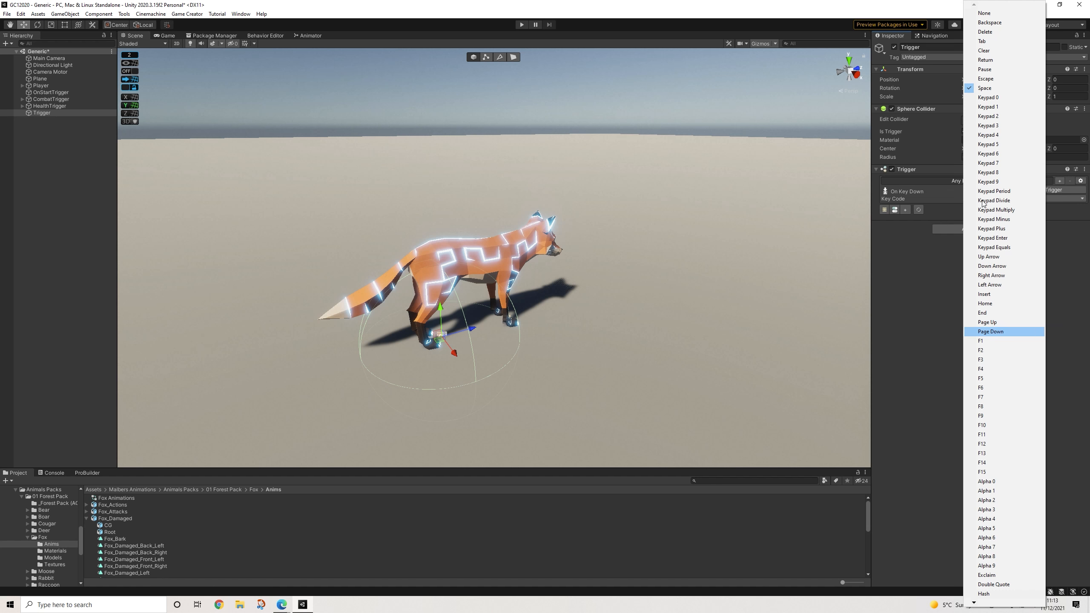
{"action": "key", "text": "p"}
{"action": "key", "text": "p"}
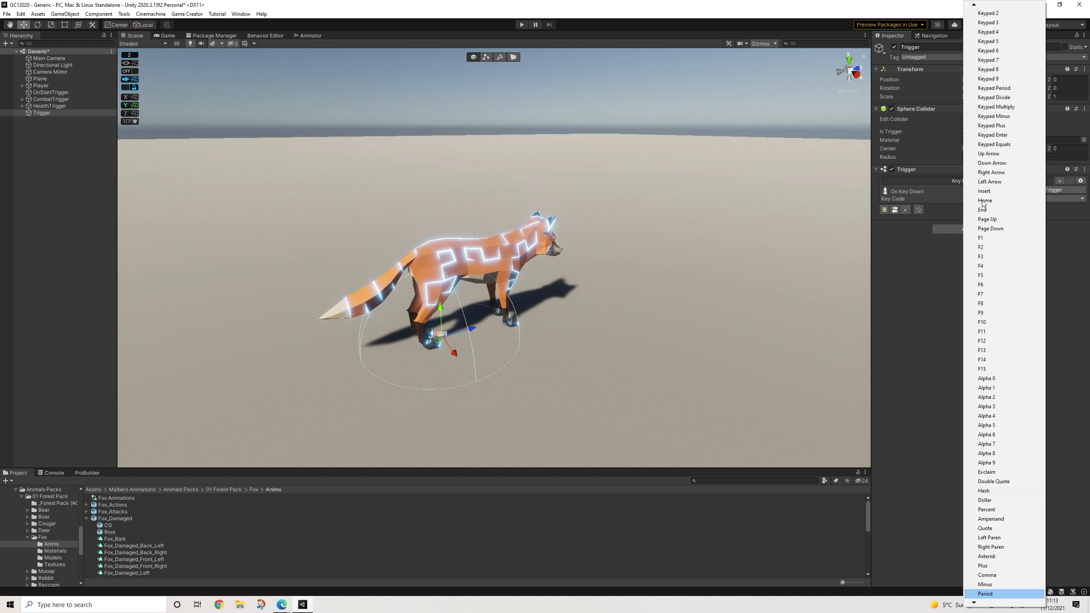
{"action": "key", "text": "Return"}
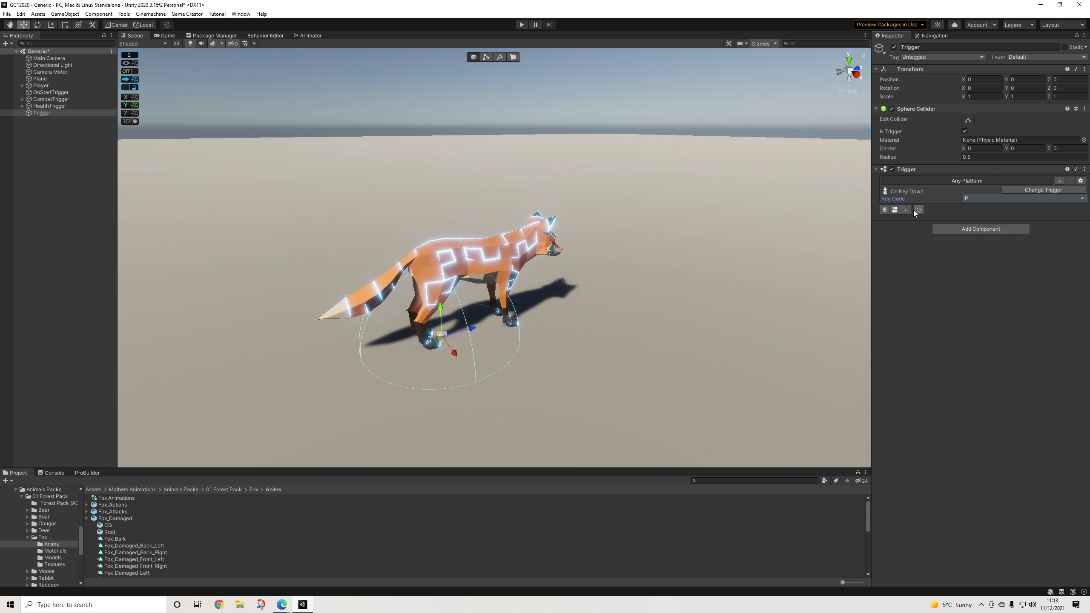
Step: Add an Actions component to the new Trigger object and link it to the trigger's event
{"action": "left_click", "coordinate": [950, 232]}
{"action": "type", "text": "ac"}
{"action": "left_click", "coordinate": [949, 260]}
{"action": "left_click", "coordinate": [909, 212]}
Step: Add an attribute action that subtracts a fixed value from the Player's health
{"action": "left_click", "coordinate": [924, 246]}
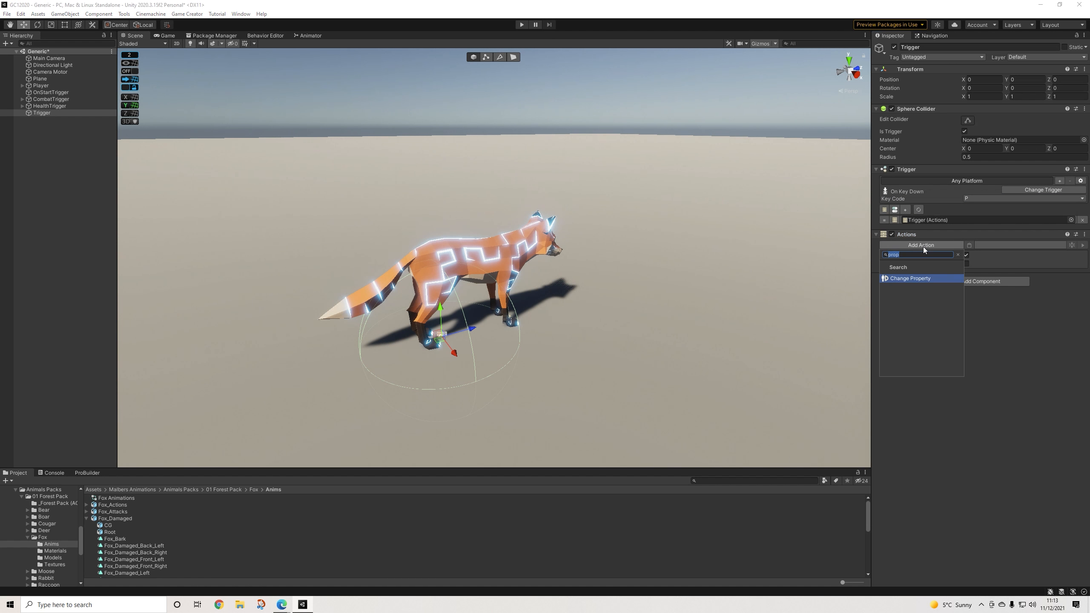
{"action": "type", "text": "att"}
{"action": "left_click", "coordinate": [930, 279]}
{"action": "left_click", "coordinate": [976, 262]}
{"action": "left_click", "coordinate": [983, 283]}
{"action": "left_click", "coordinate": [978, 275]}
{"action": "left_click", "coordinate": [986, 306]}
{"action": "left_click", "coordinate": [978, 304]}
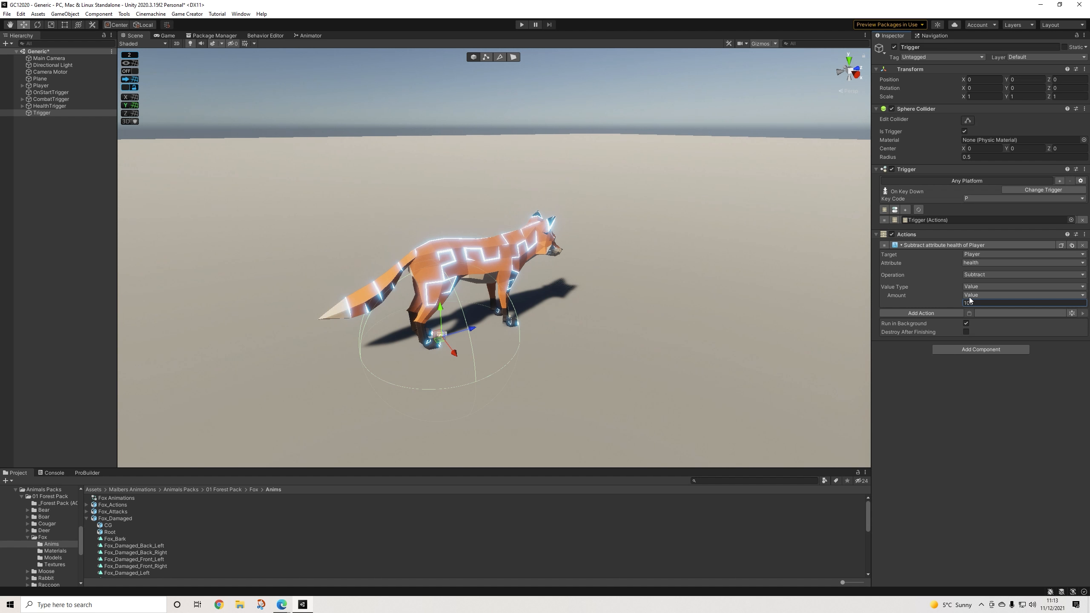
Step: Review the Conditions object linked to HealthTrigger and start play mode to test the setup
{"action": "left_click", "coordinate": [50, 106]}
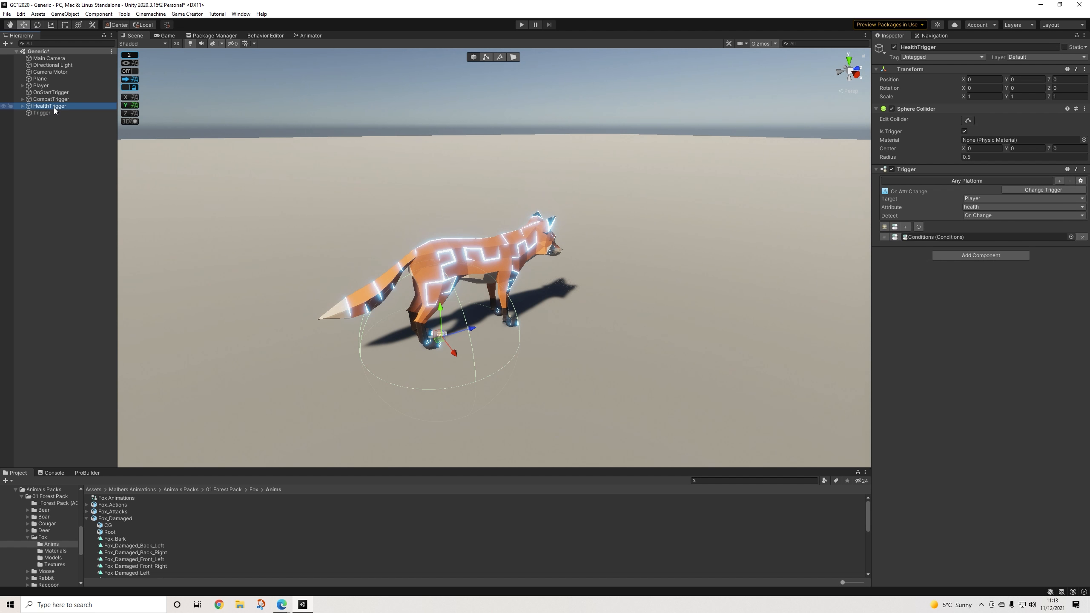
{"action": "left_click", "coordinate": [940, 237]}
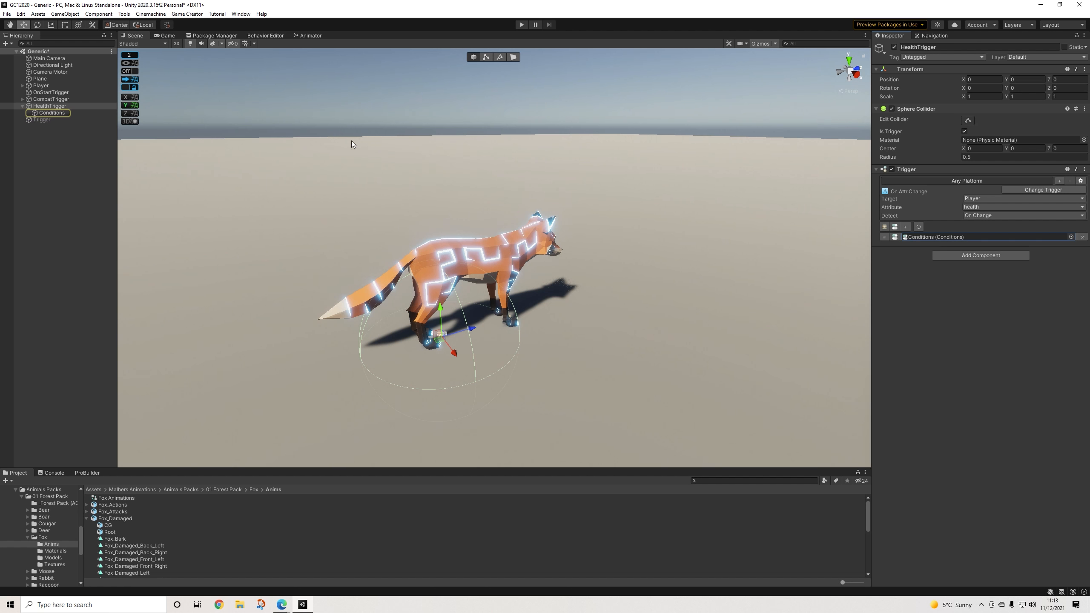
{"action": "left_click", "coordinate": [69, 113]}
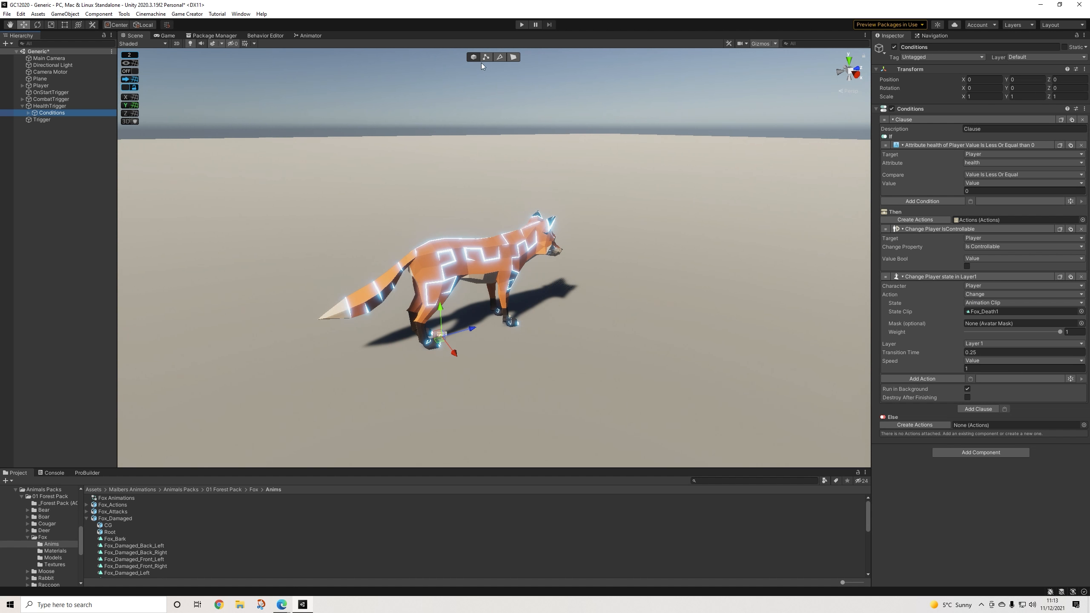
{"action": "left_click", "coordinate": [522, 24]}
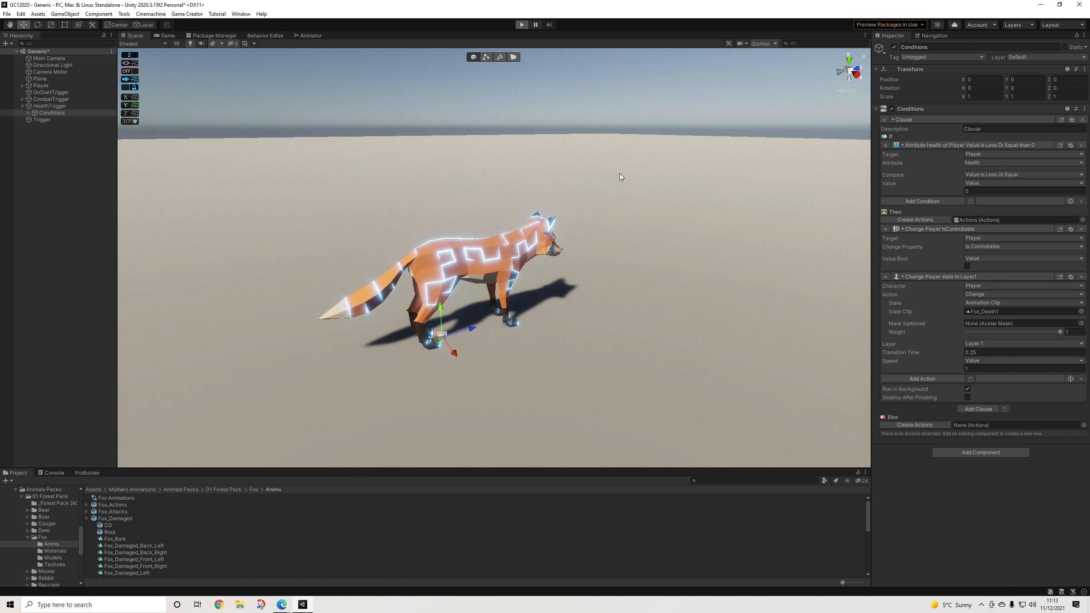